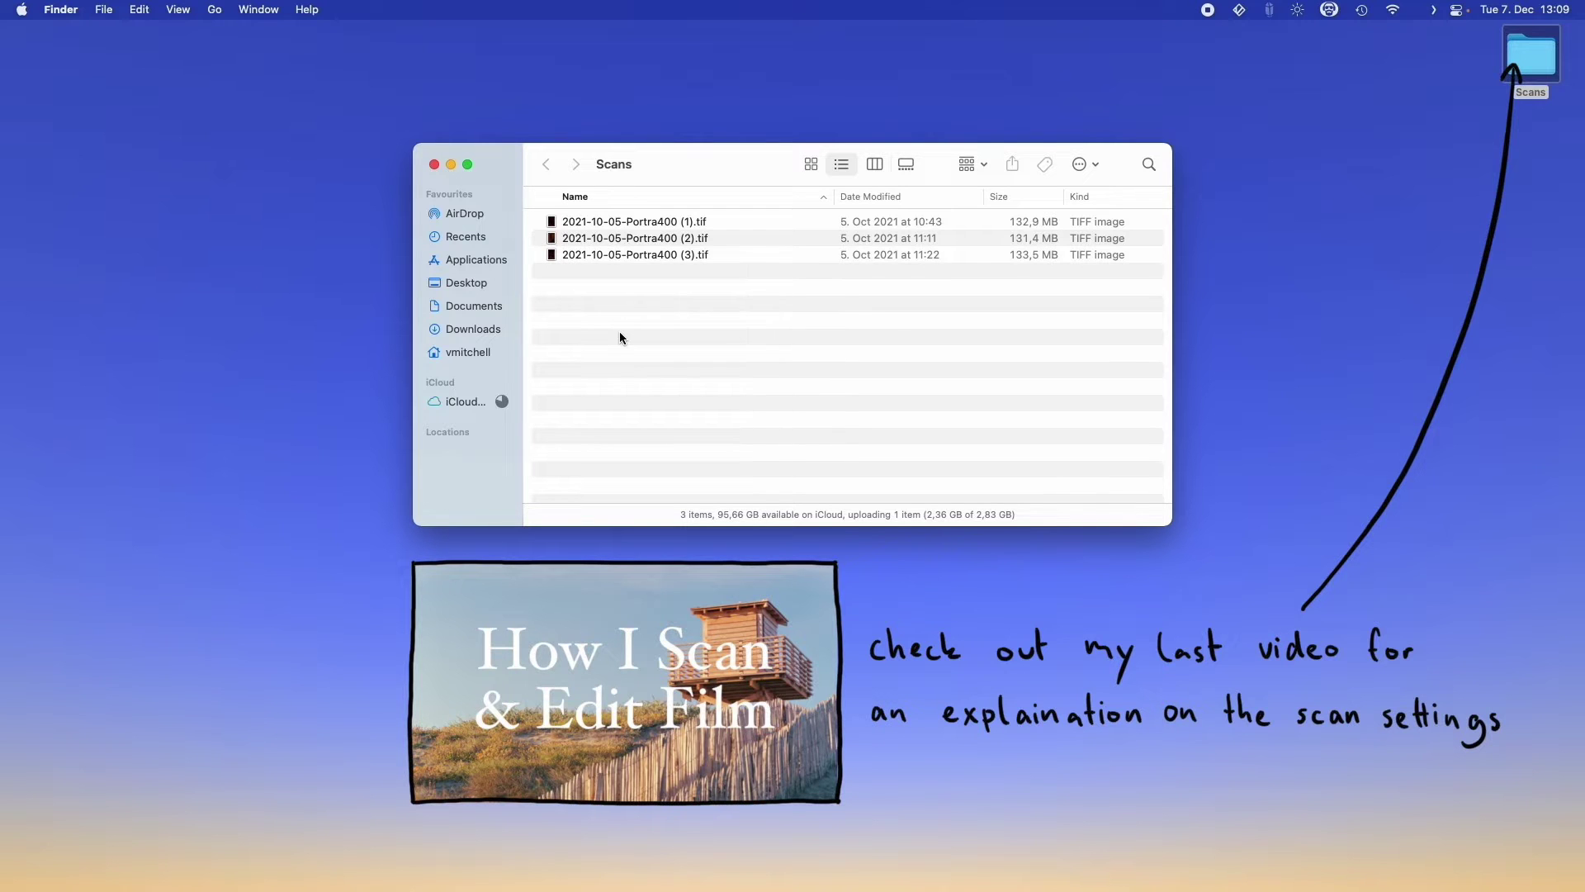
- Run the Signynt's Darkroom Shortcut (IR) Quick Action on all three selected Portra400 scans
key(super+a)
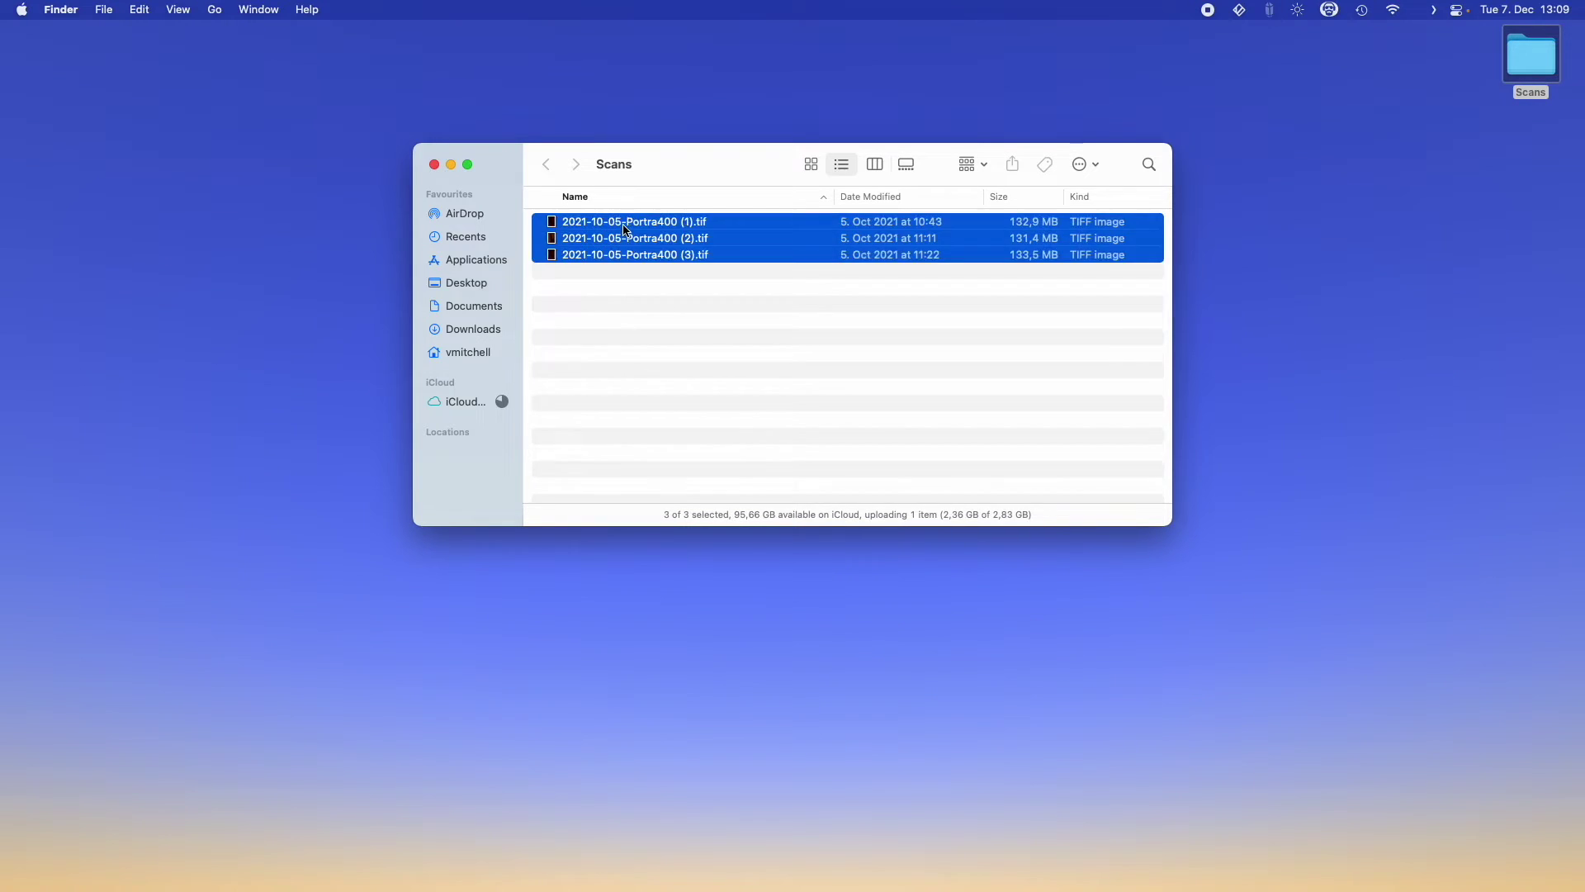
right_click(654, 245)
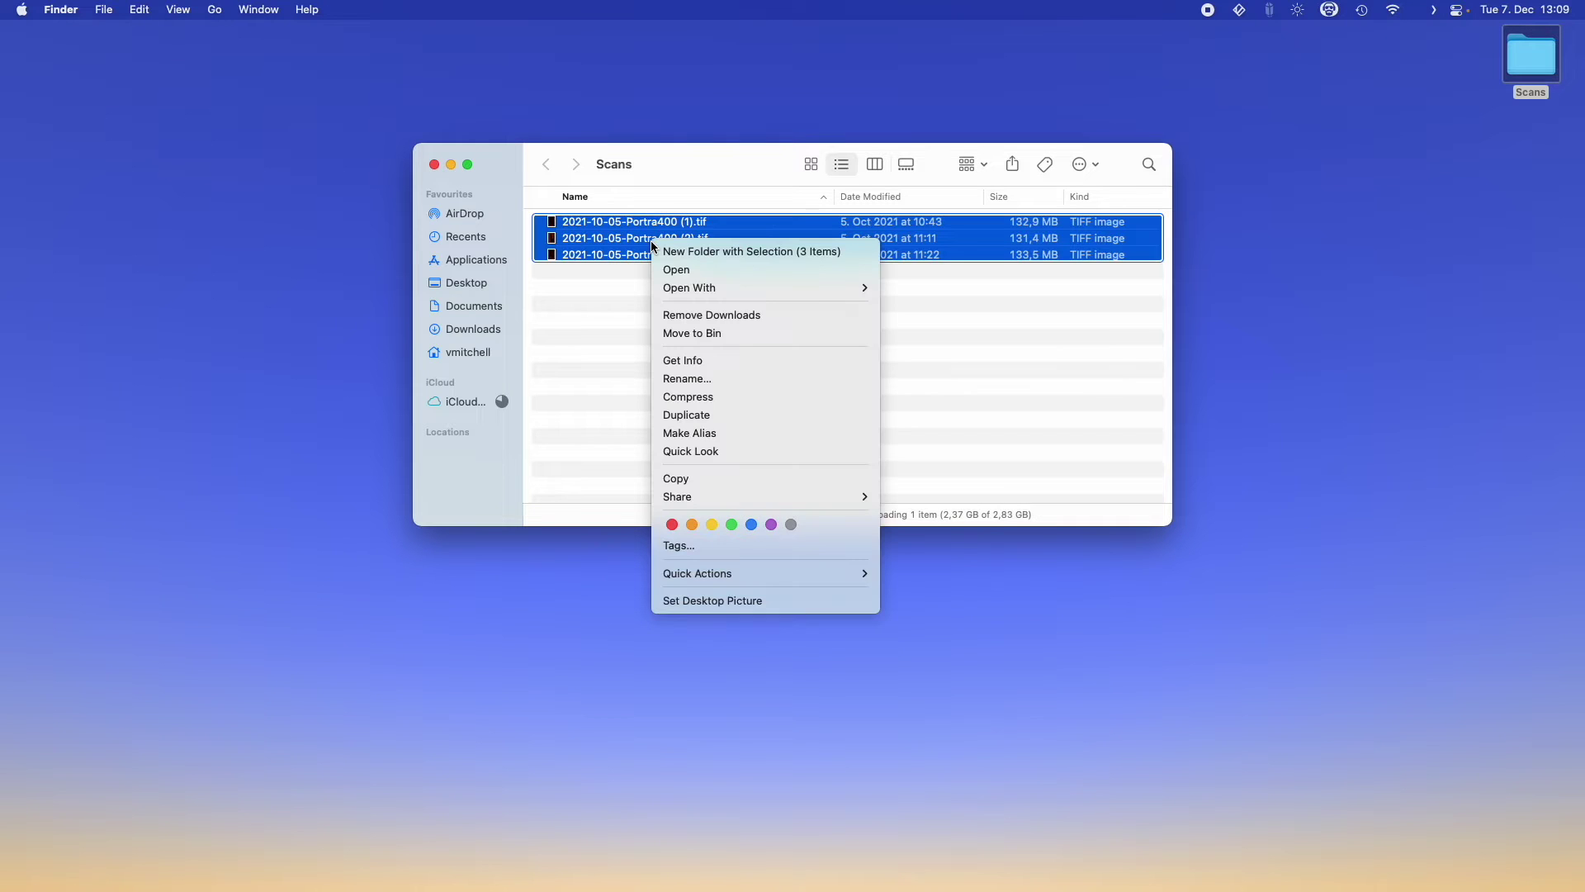
mouse_move(789, 575)
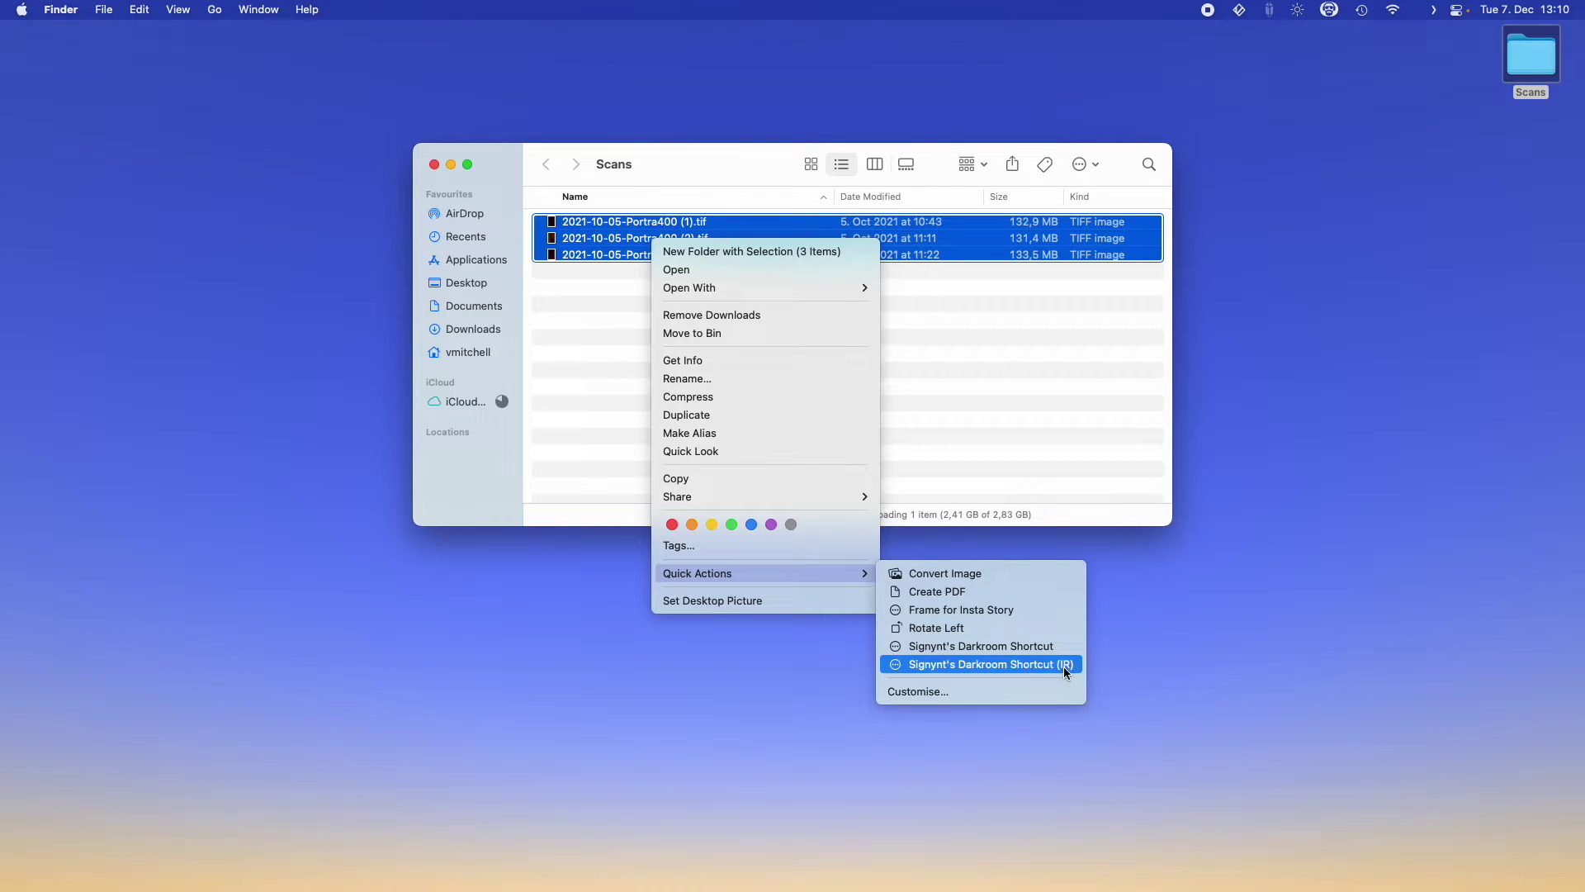
click(1033, 664)
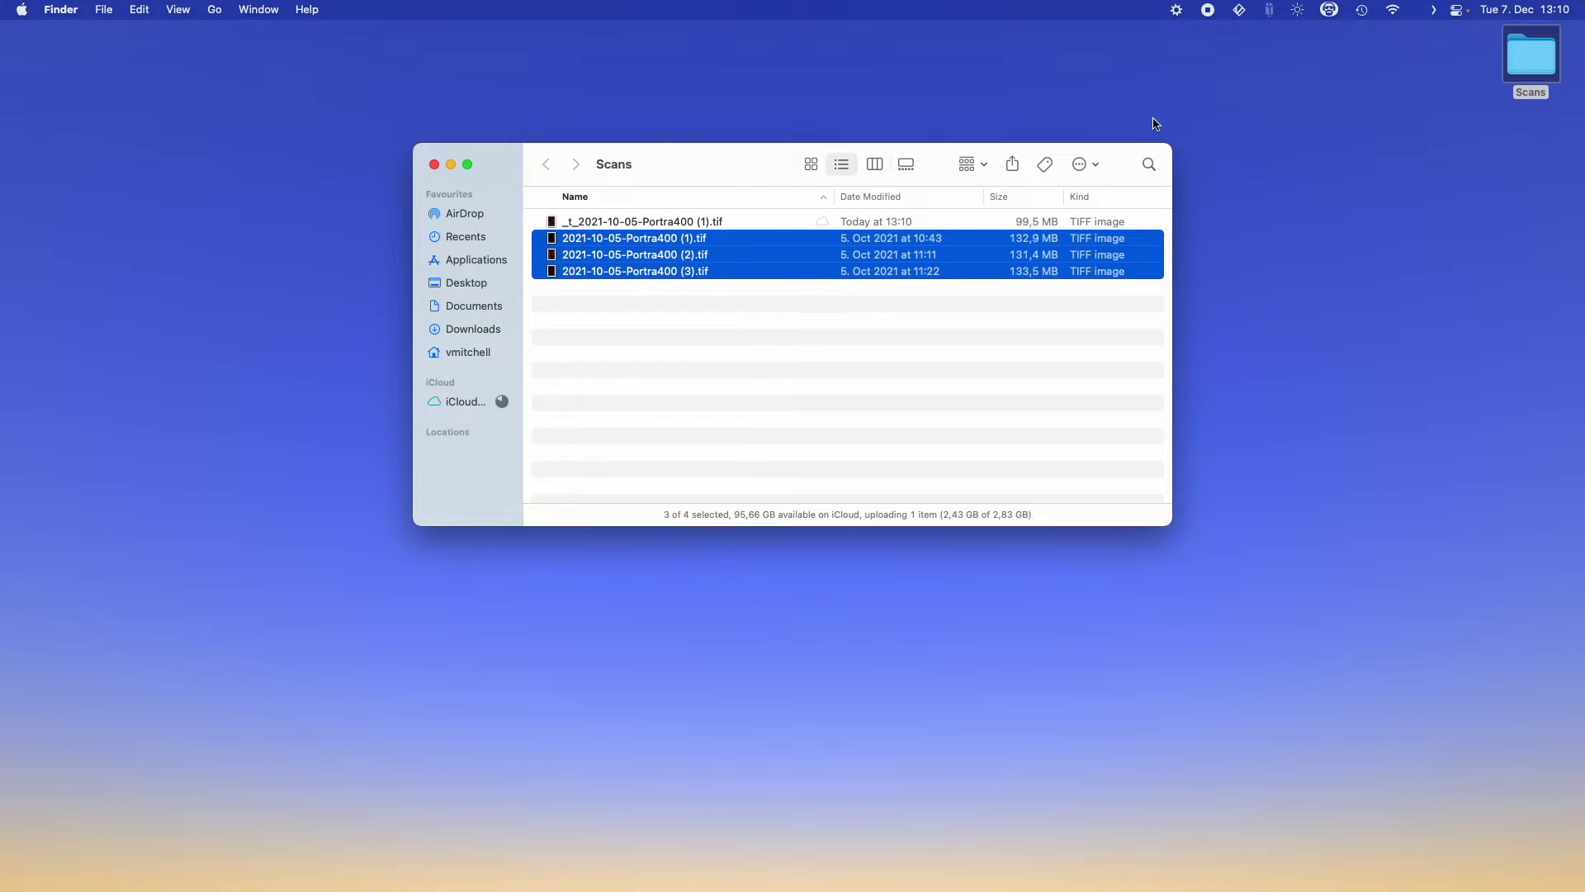
- Track the shortcut's progress and reopen the Scans folder until the -Inverted.tif copies appear
click(1177, 9)
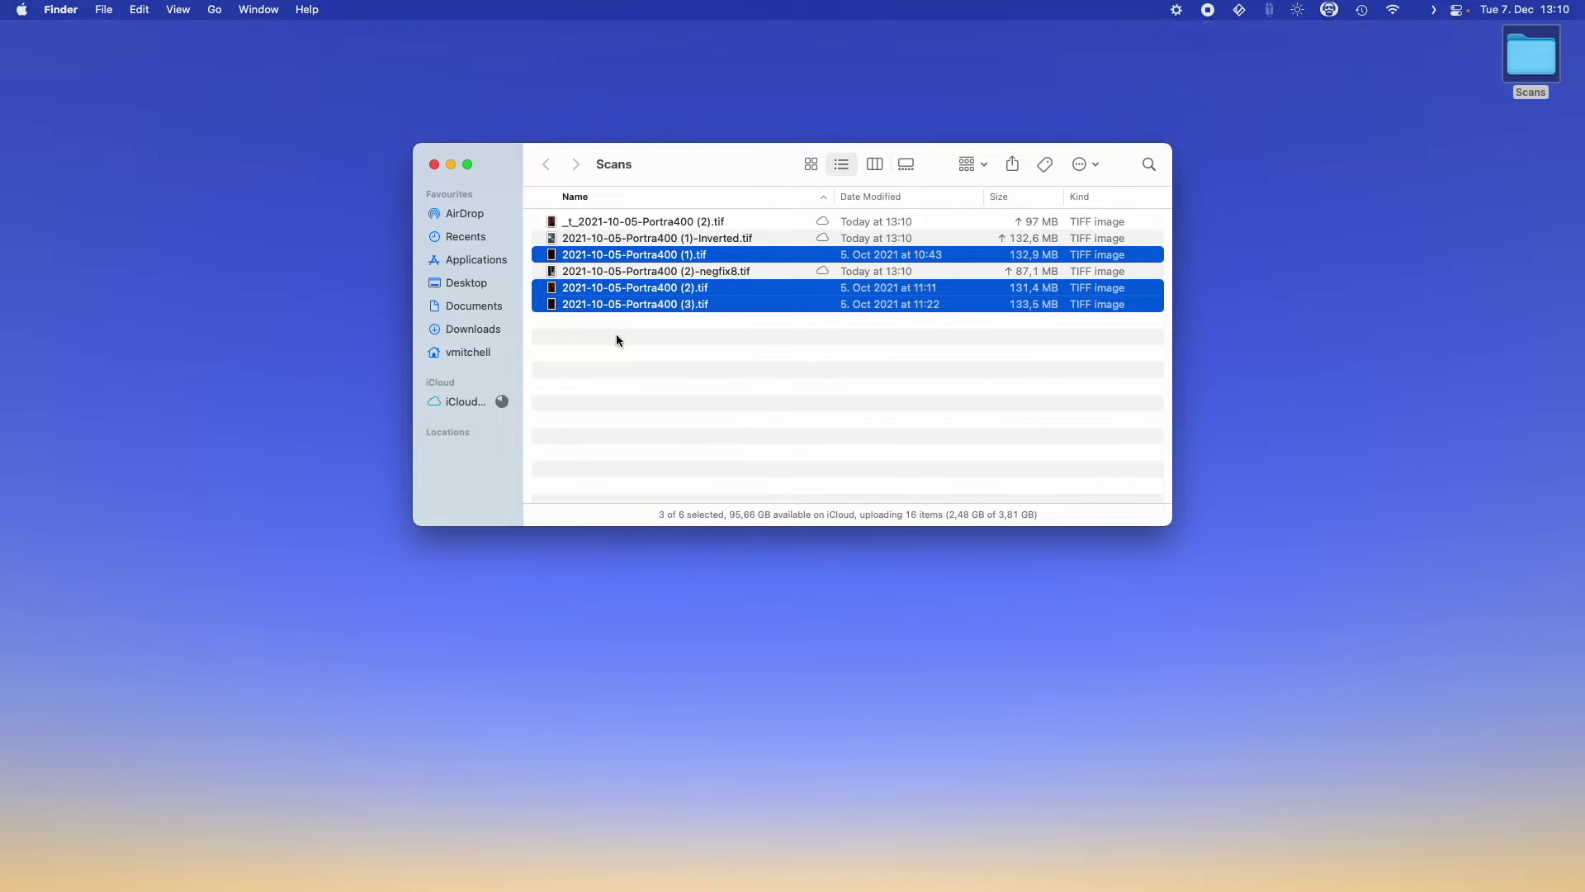
click(627, 341)
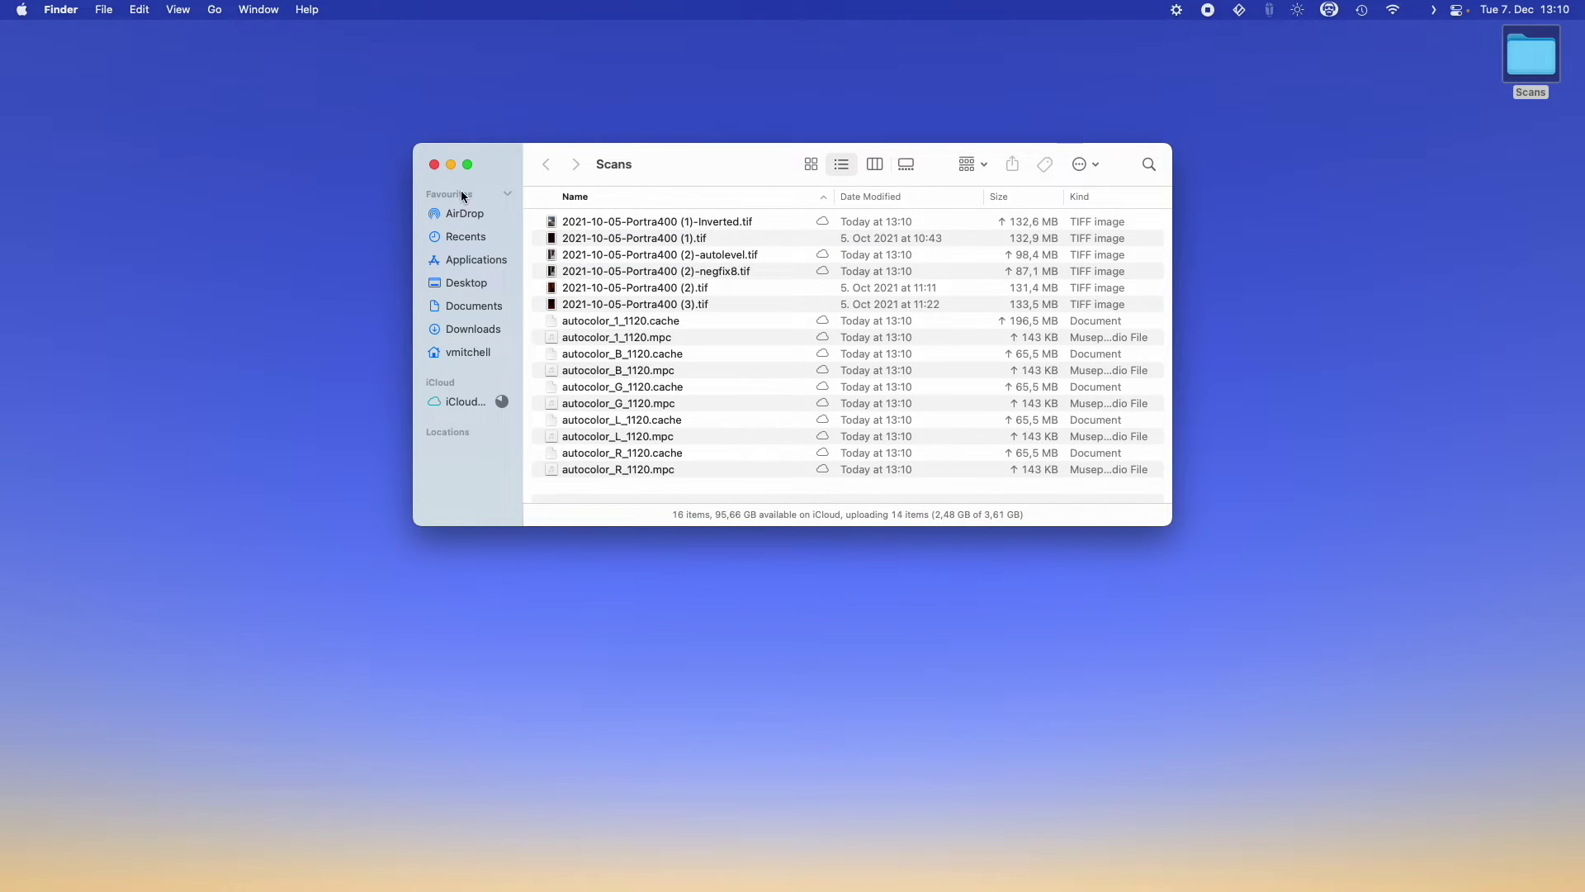
click(431, 164)
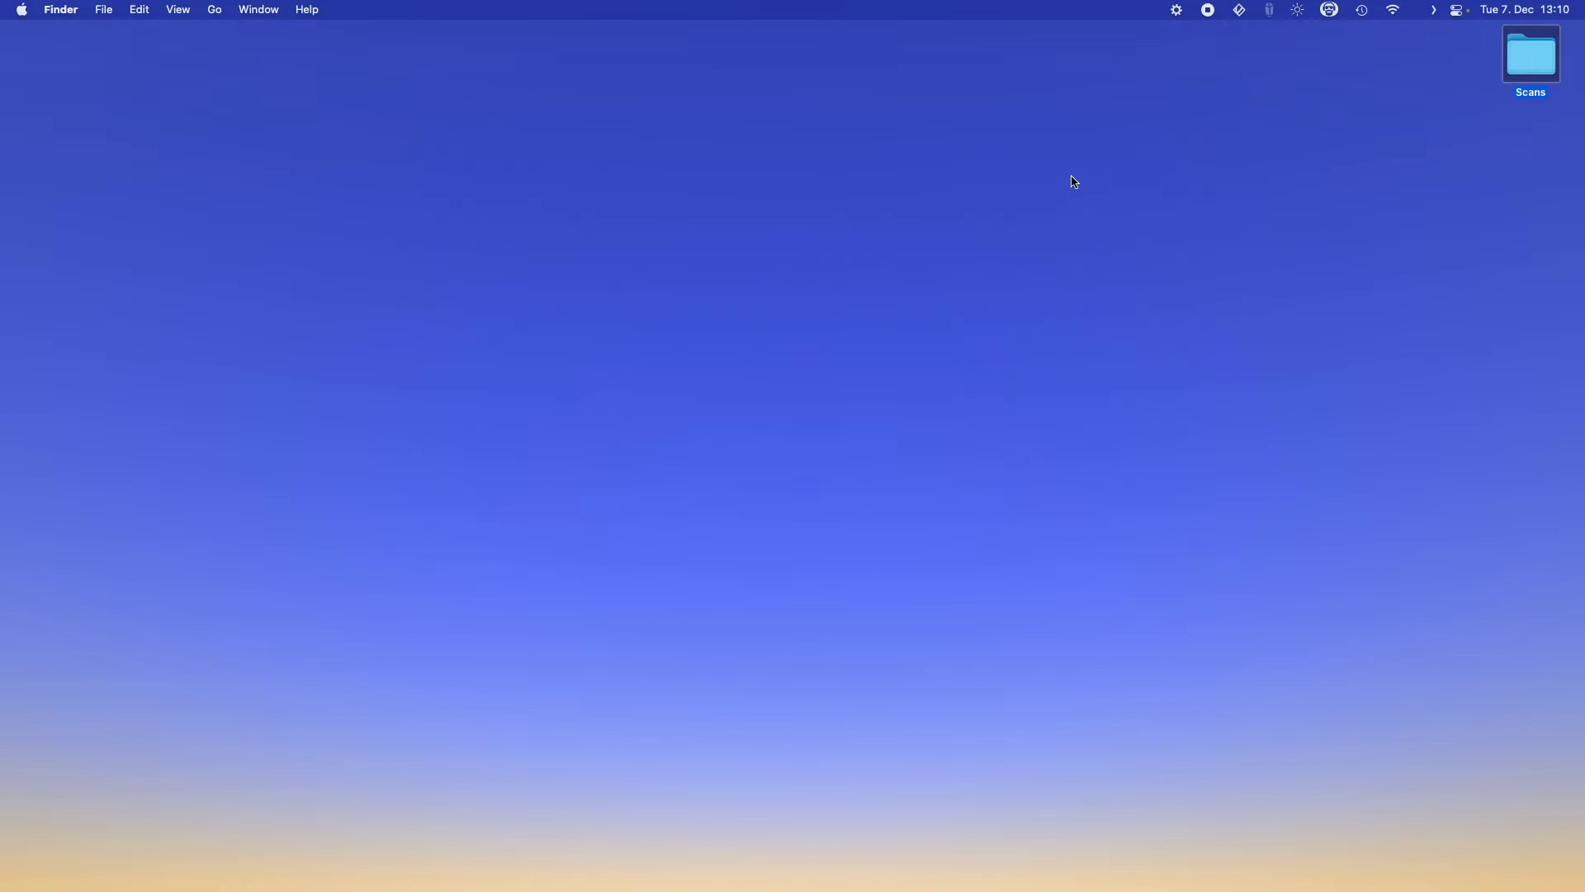
double_click(1529, 68)
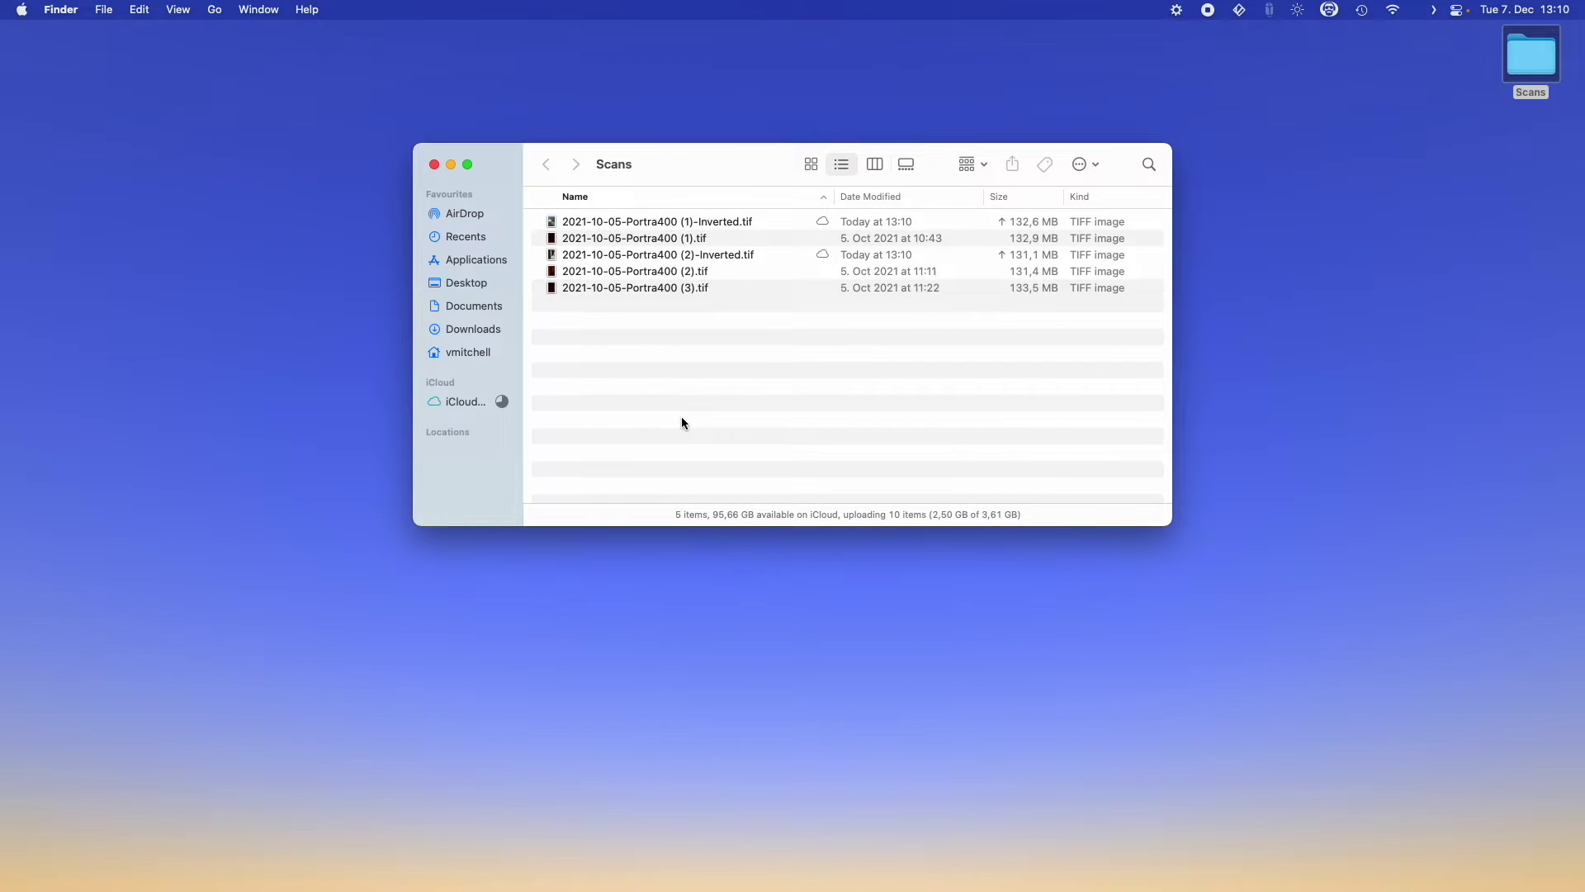
click(1180, 11)
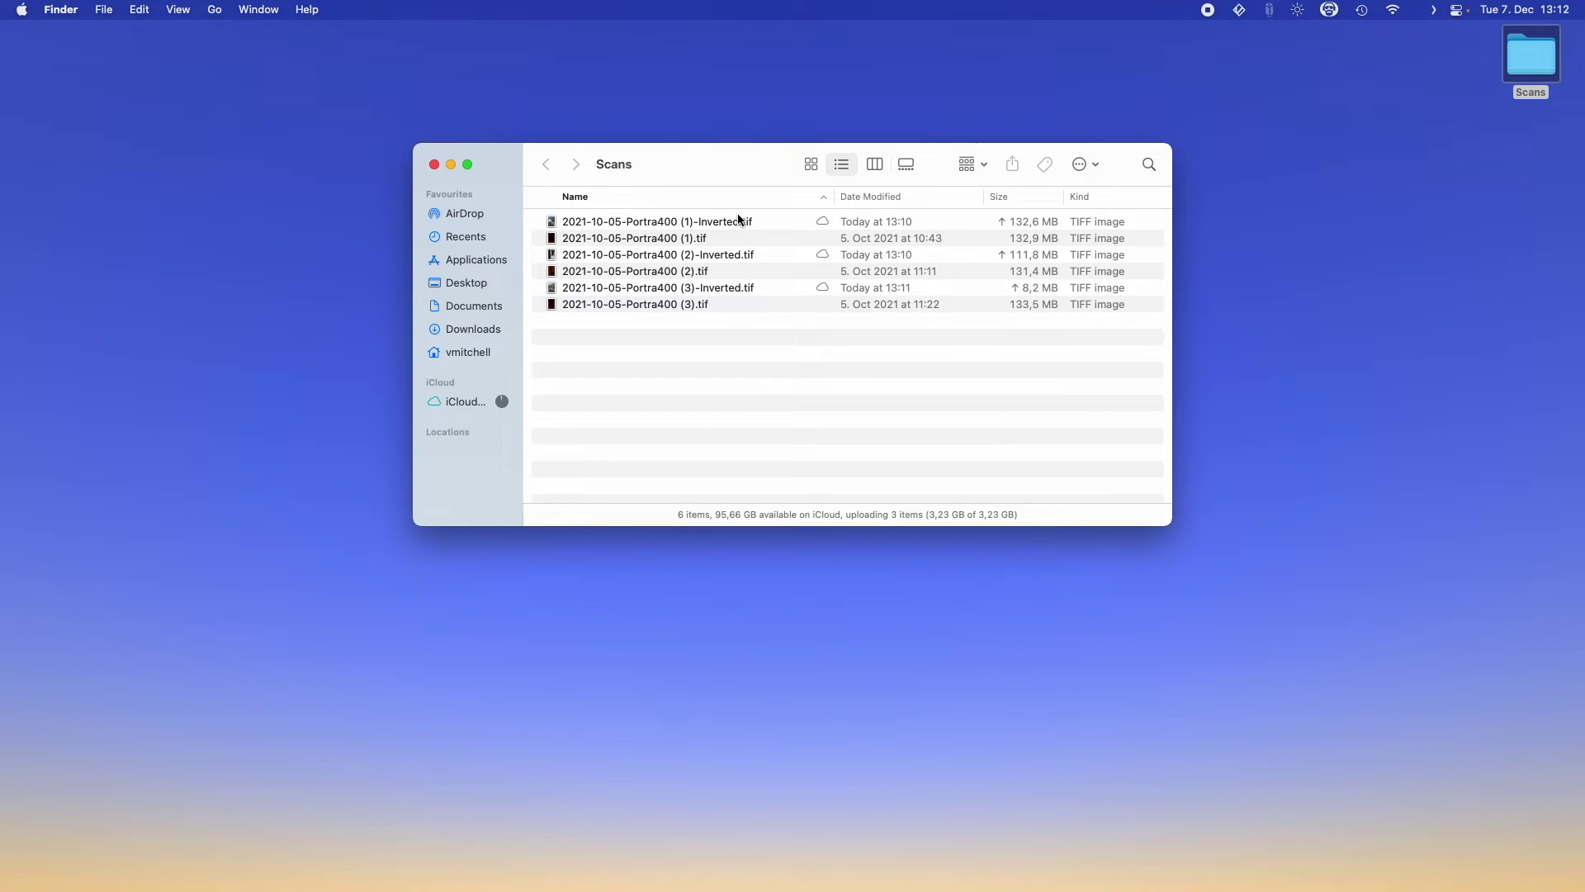
click(769, 289)
key(space)
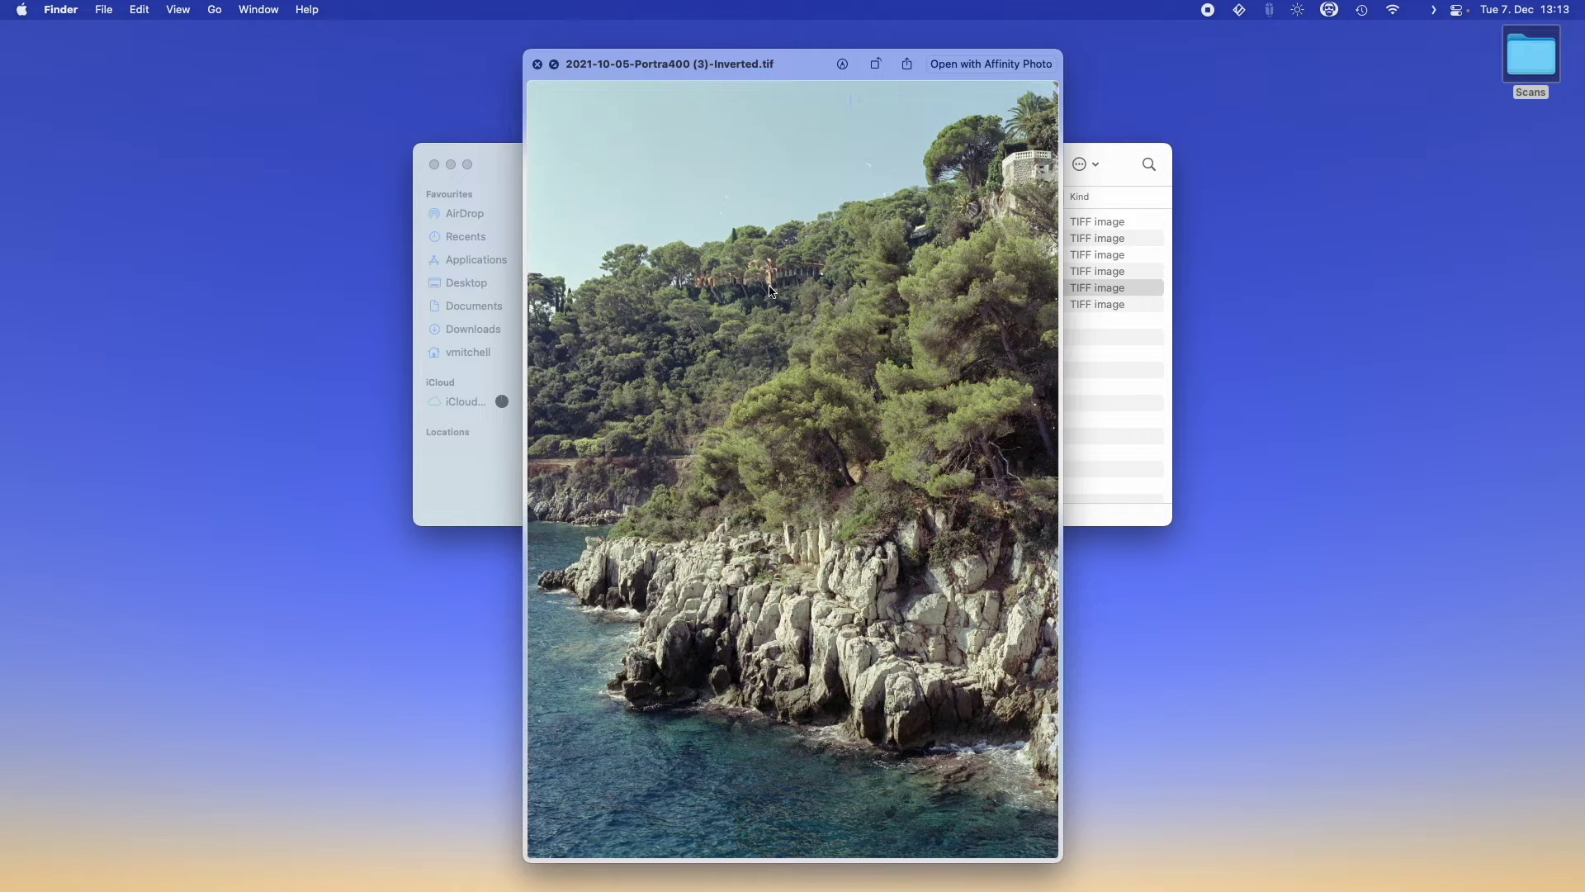
scroll(880, 135, up, 5)
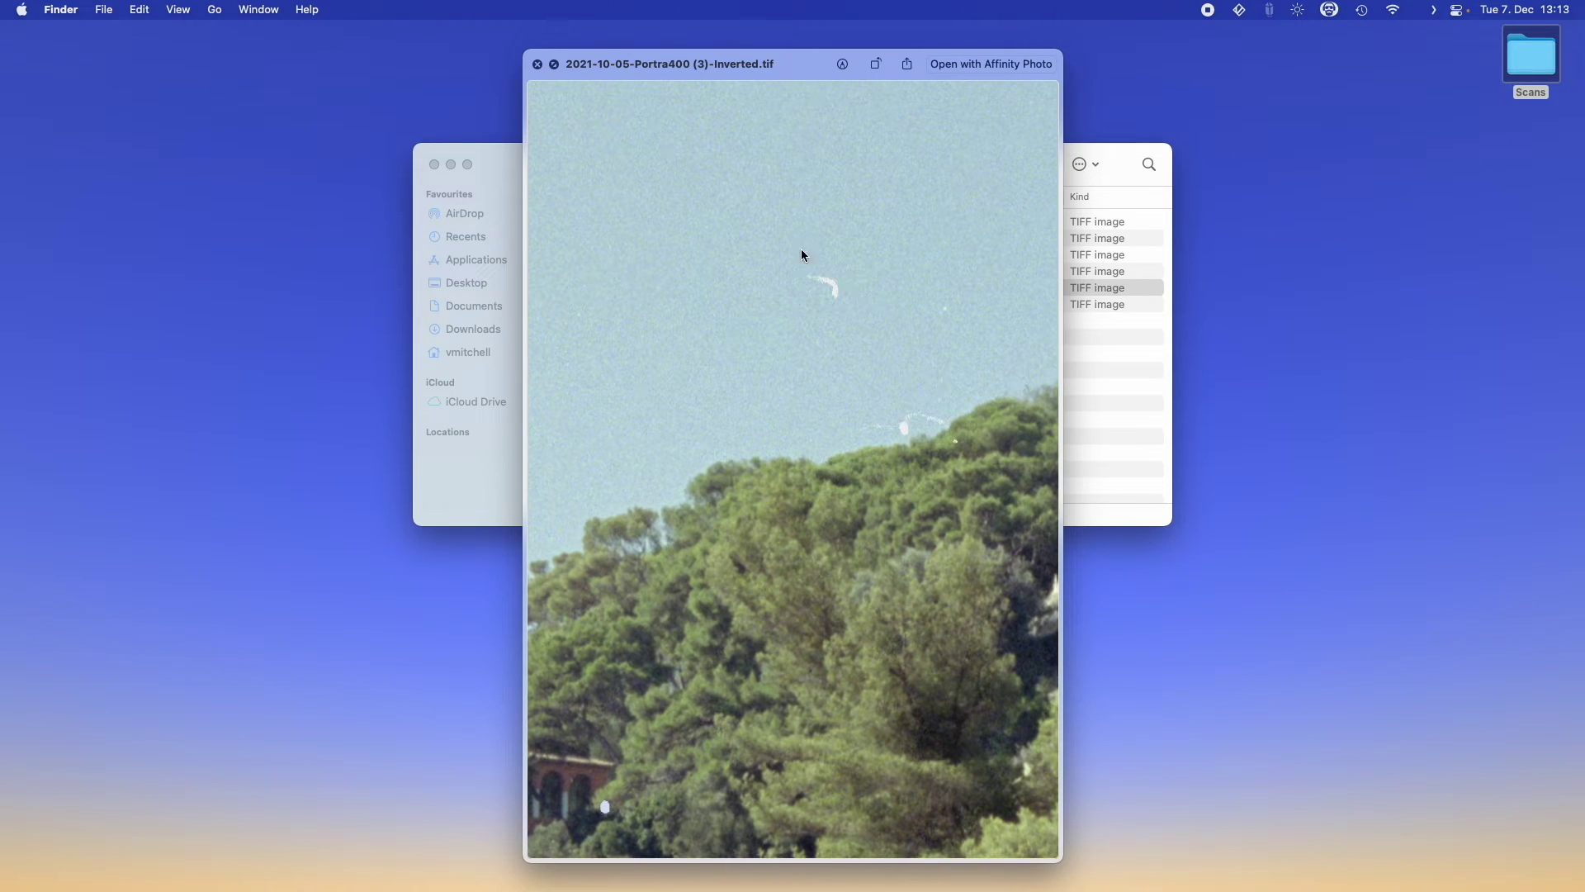
scroll(869, 285, down, 5)
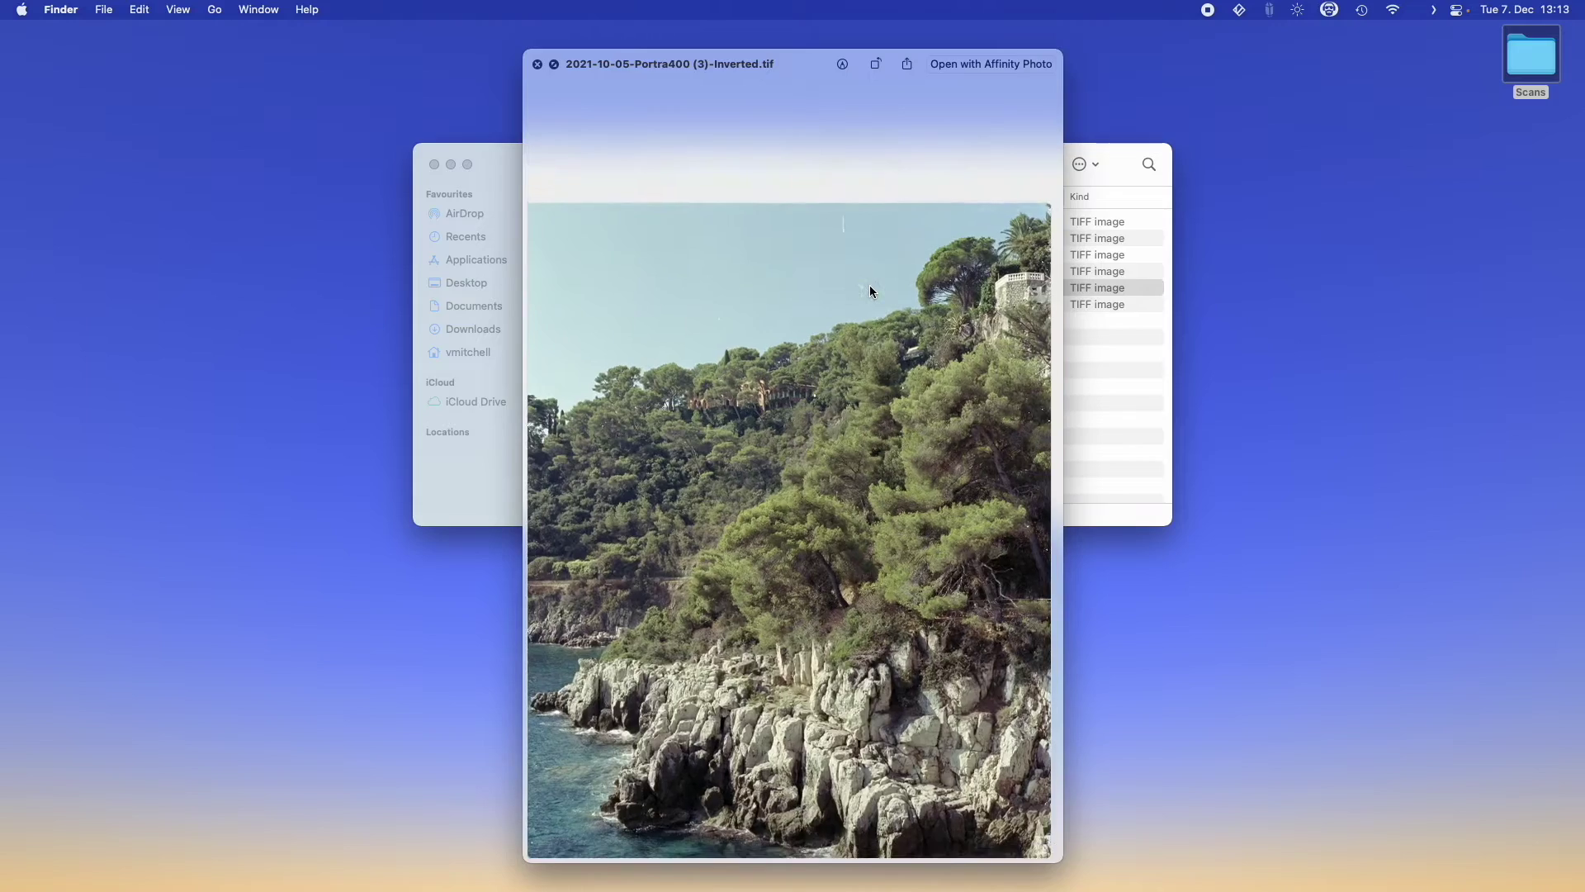
key(space)
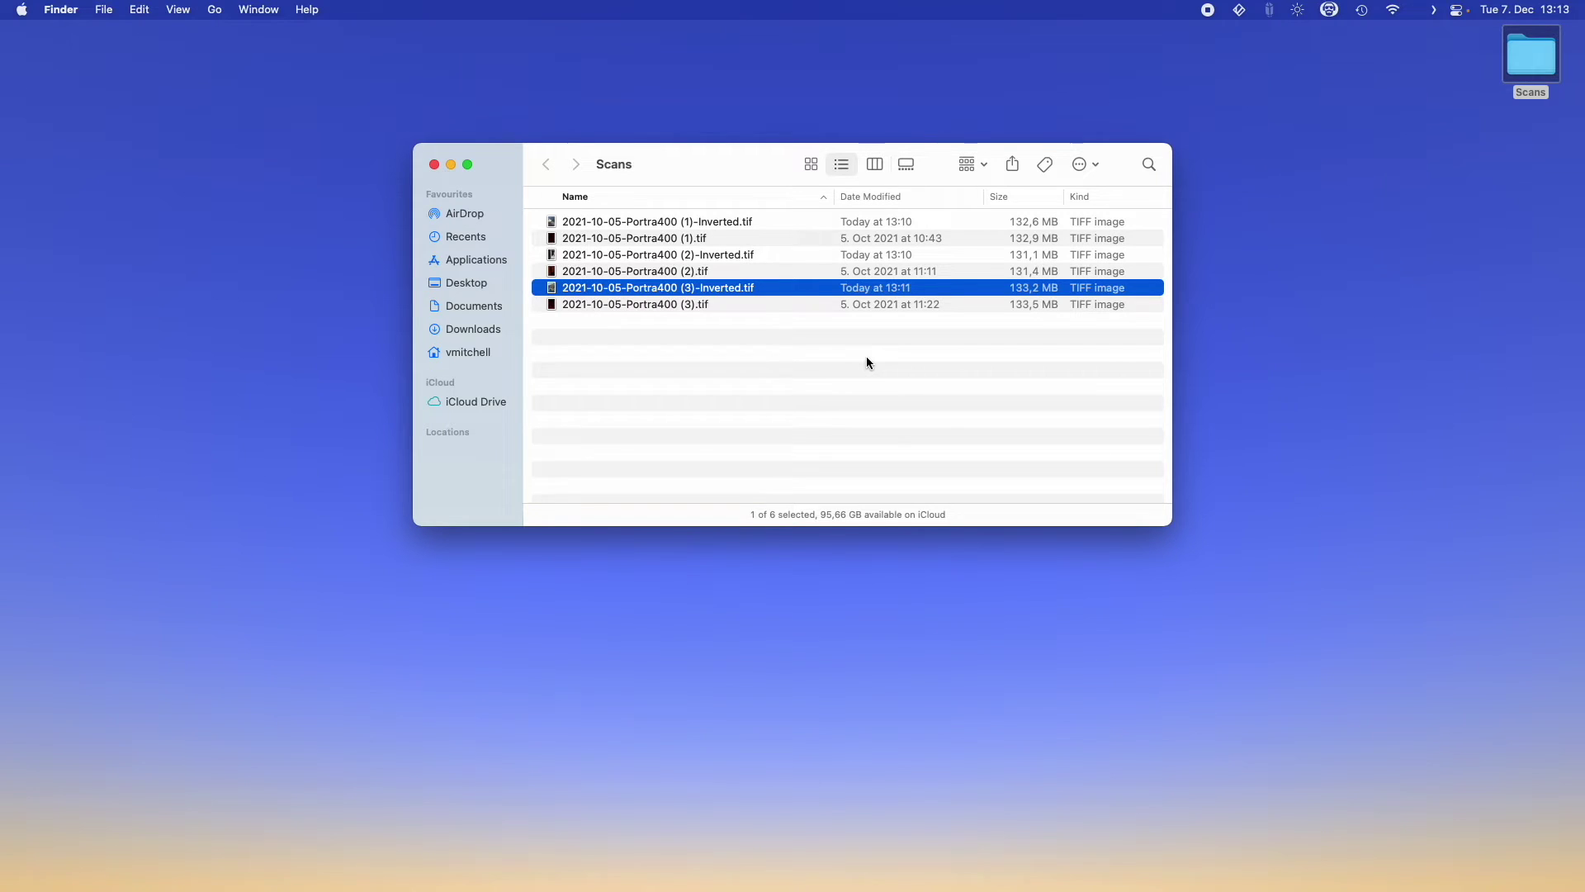
- Open 2021-10-05-Portra400 (3)-Inverted.tif with Affinity Photo (default)
right_click(743, 288)
mouse_move(774, 319)
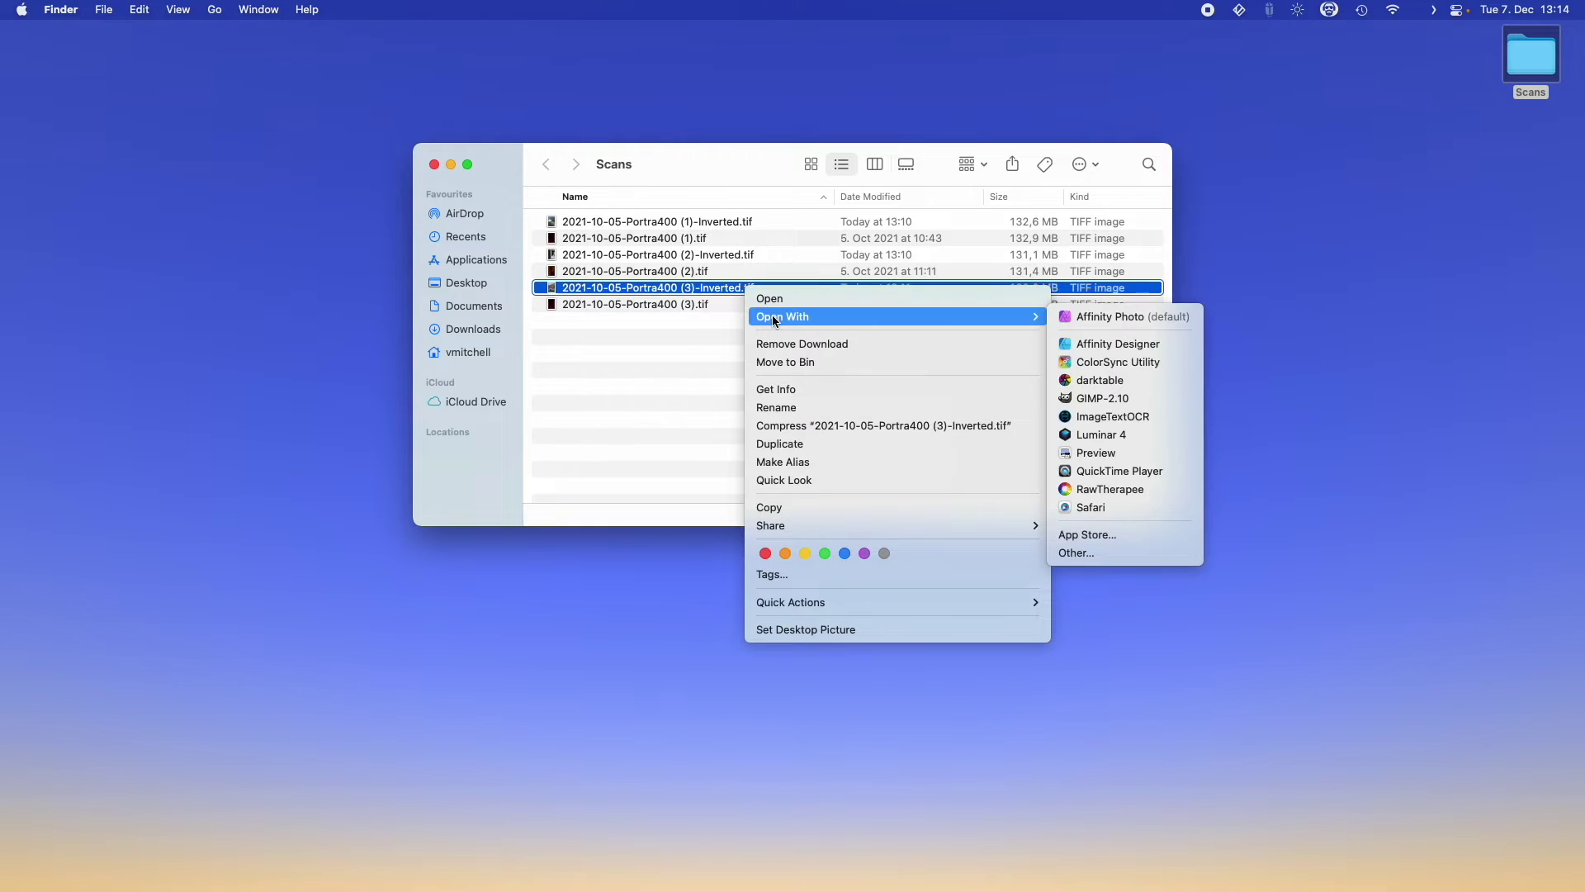
click(1088, 320)
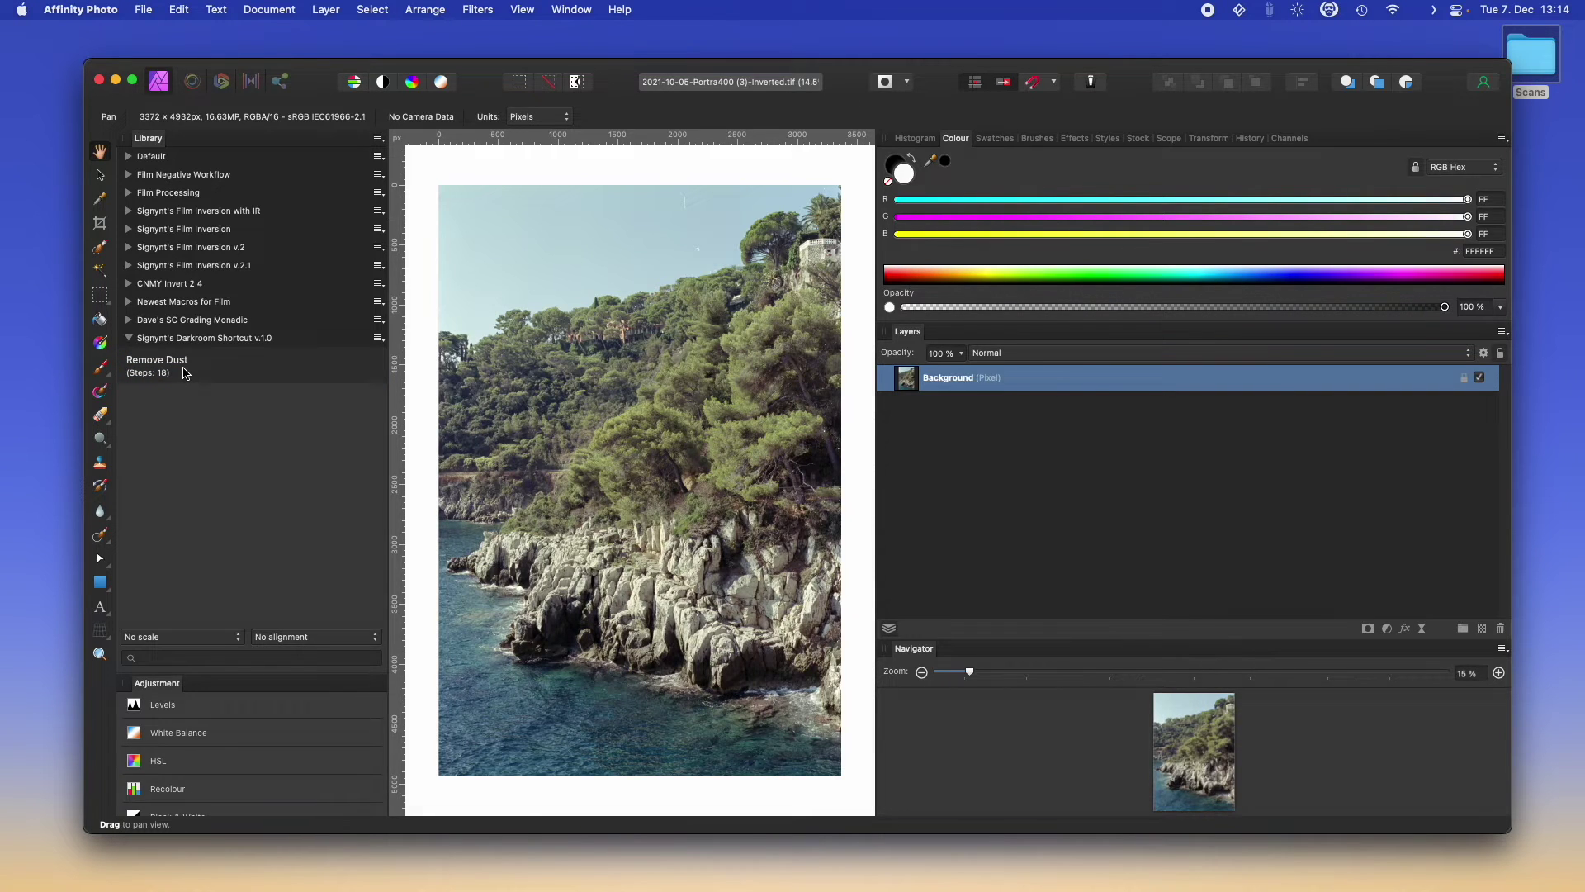
- Run the Remove Dust macro, toggling the Dust Removed layer on and off to compare
click(185, 373)
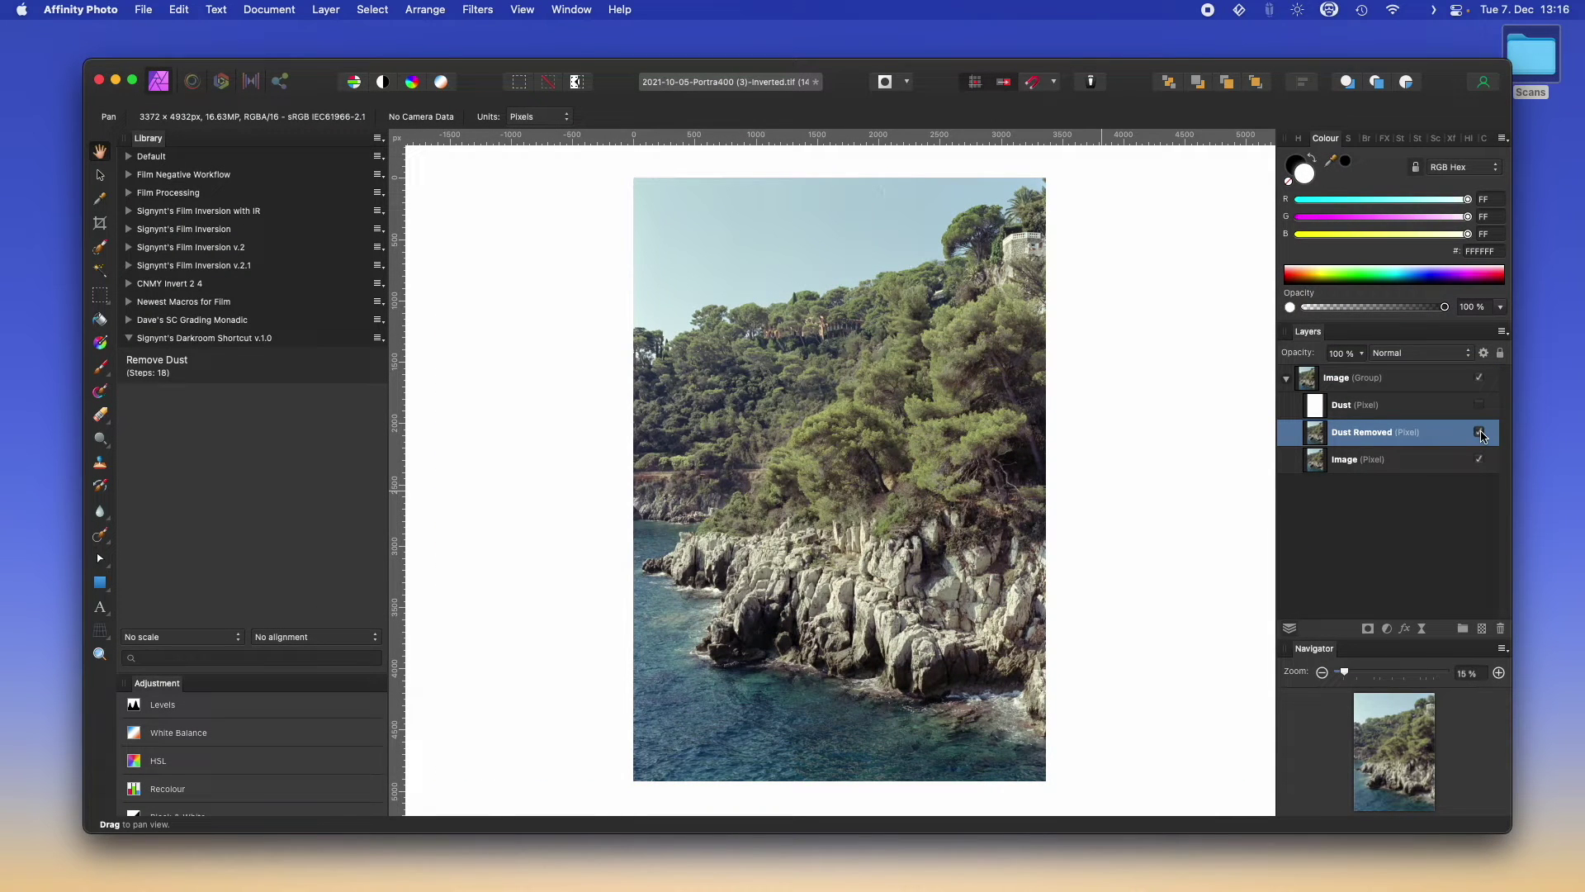
scroll(887, 187, up, 5)
scroll(887, 188, down, 3)
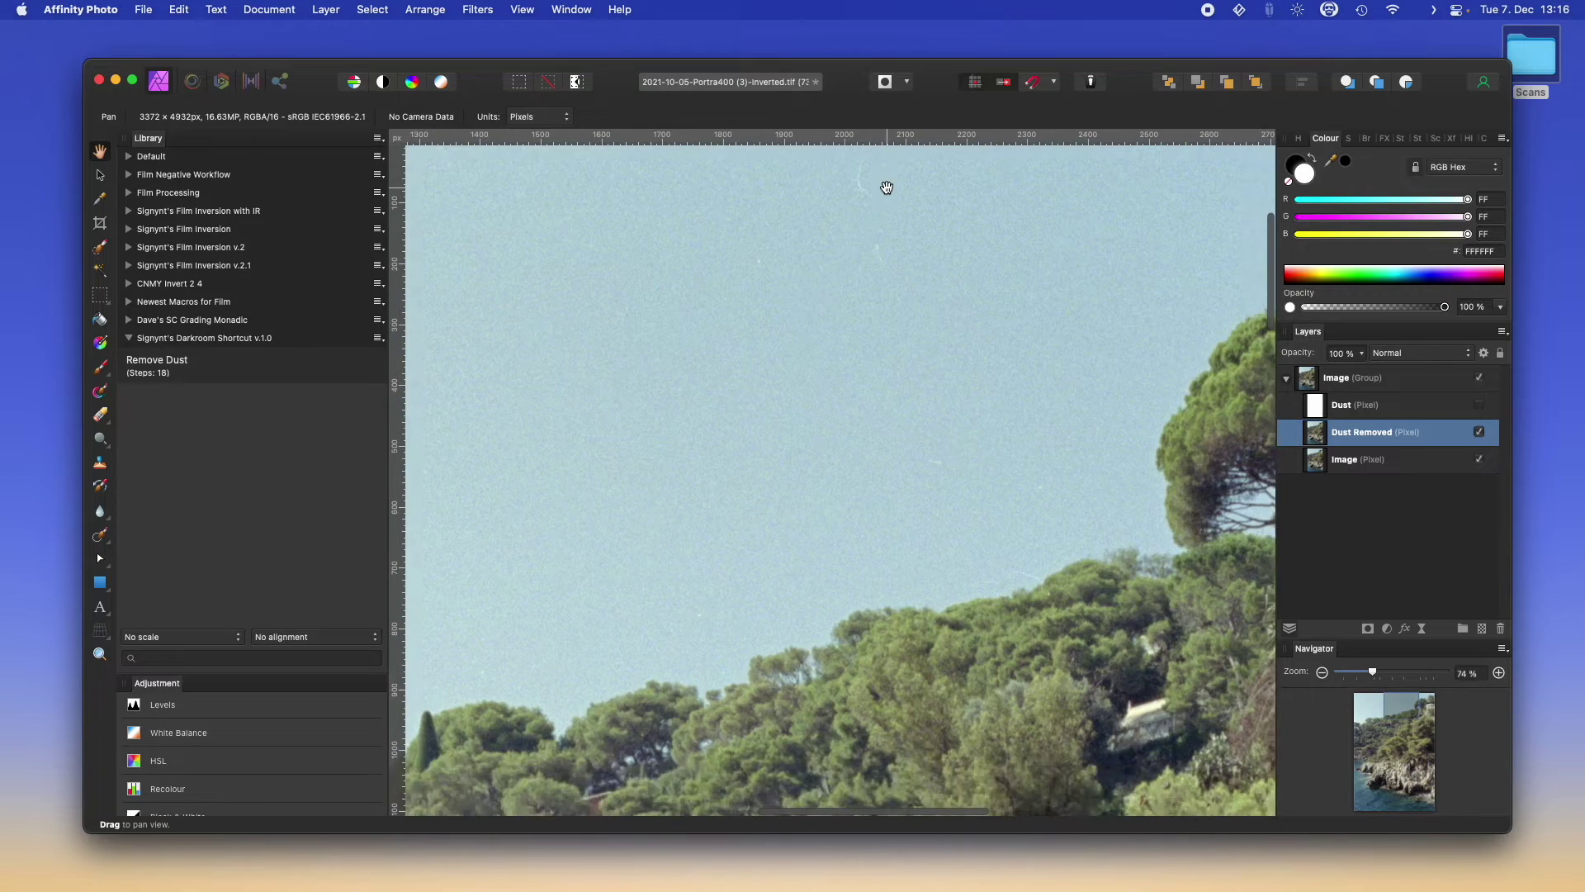
click(1479, 433)
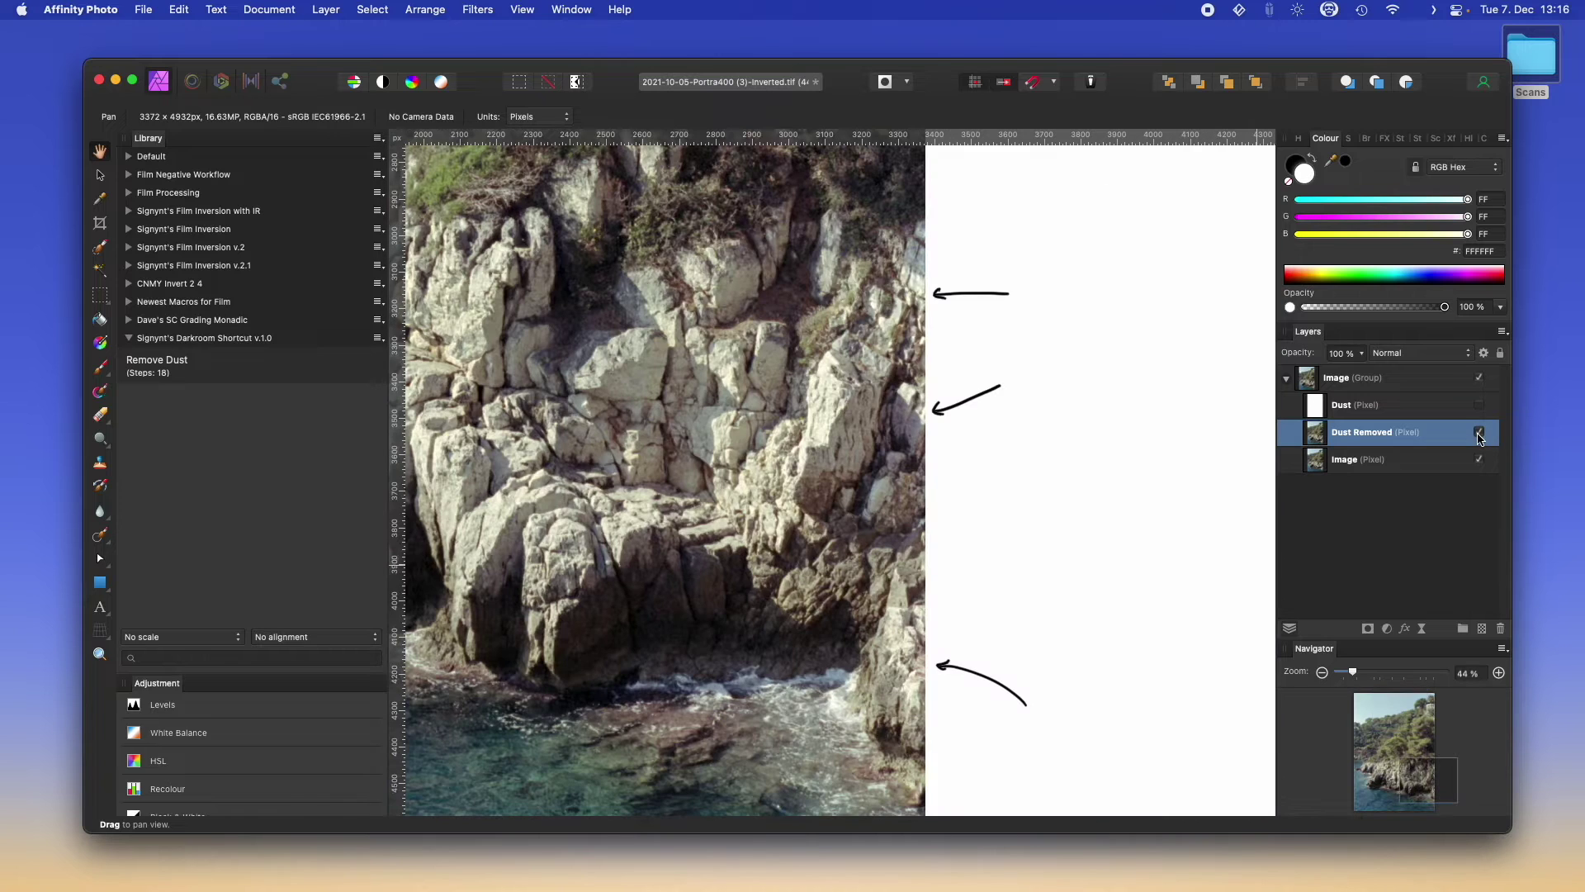
click(1479, 432)
click(1479, 433)
click(1479, 433)
click(1480, 433)
key(e)
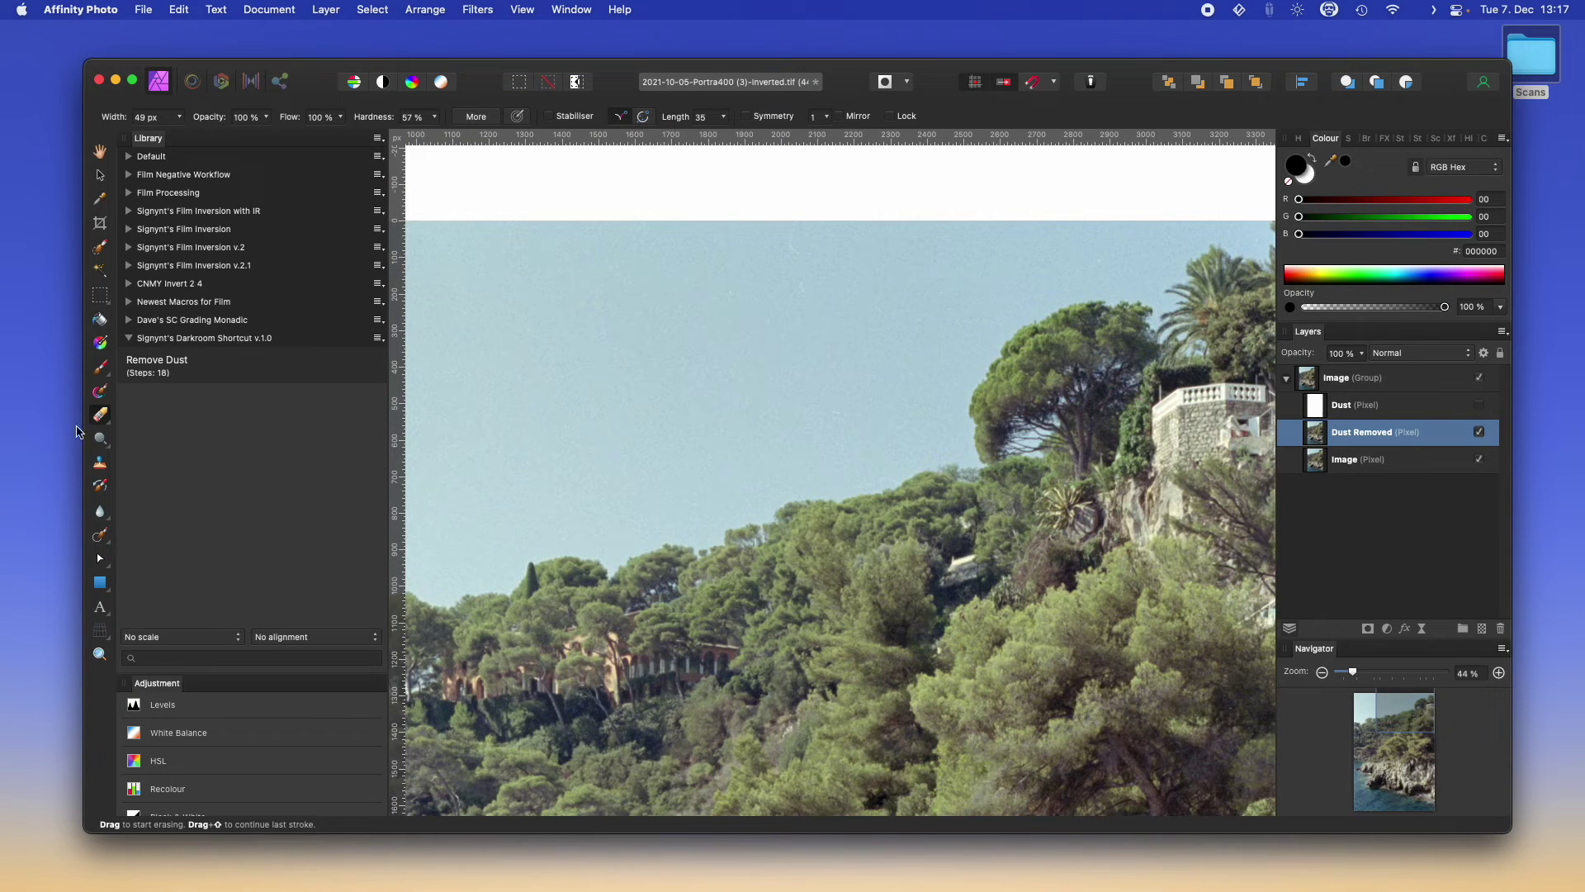
- Inpaint the leftover dust specks and streak in the sky, then fit the photo to the window
click(99, 535)
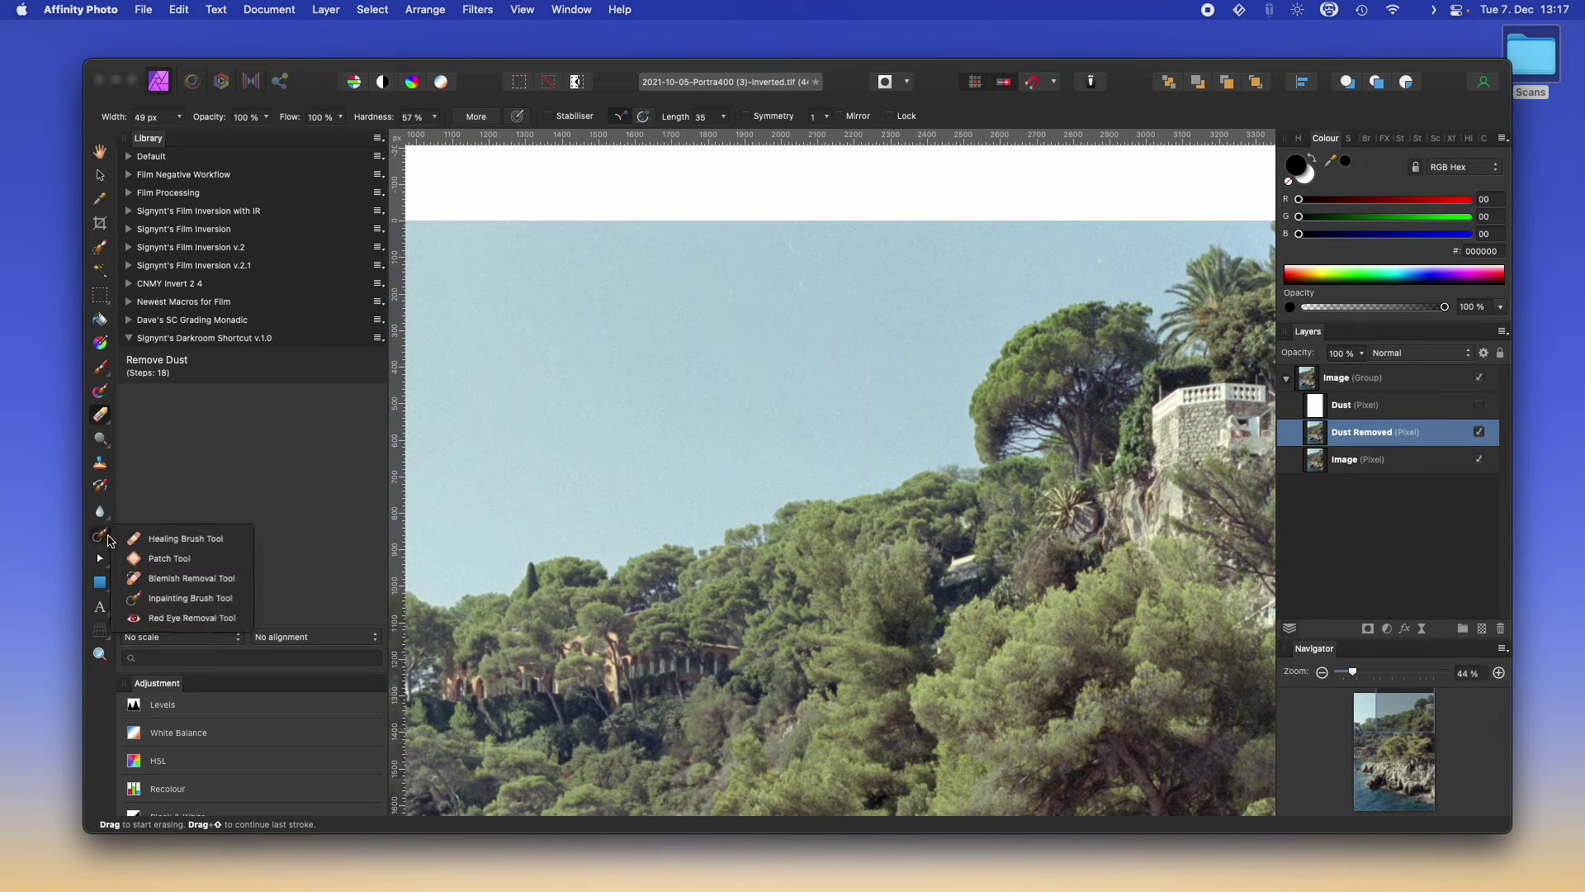
click(159, 598)
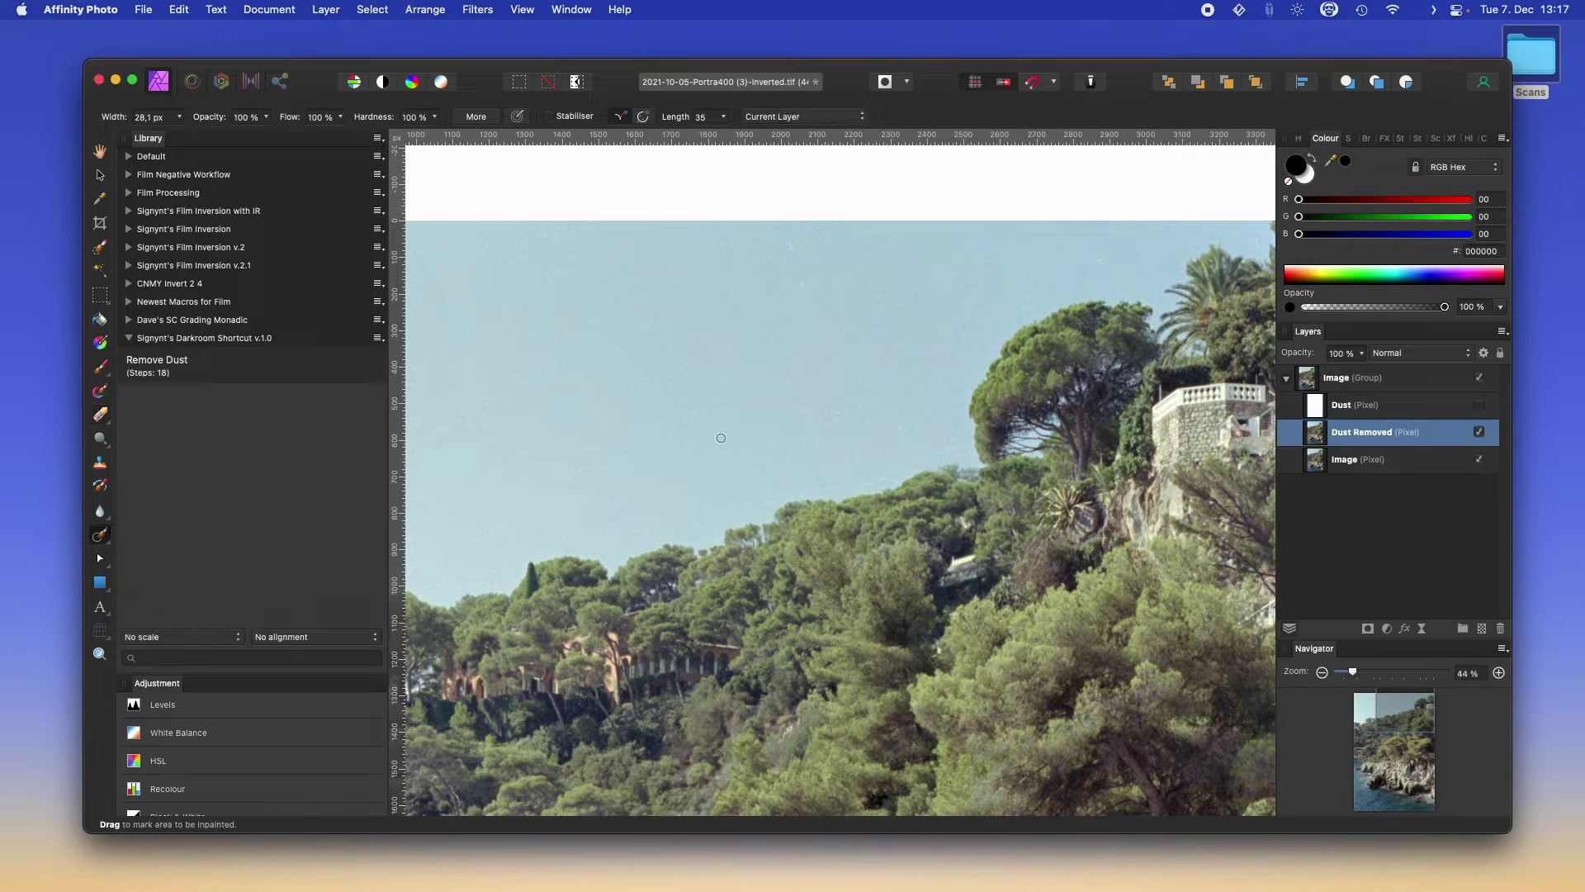
click(737, 294)
drag(793, 230, 805, 263)
click(803, 284)
drag(831, 413, 840, 413)
key(super+0)
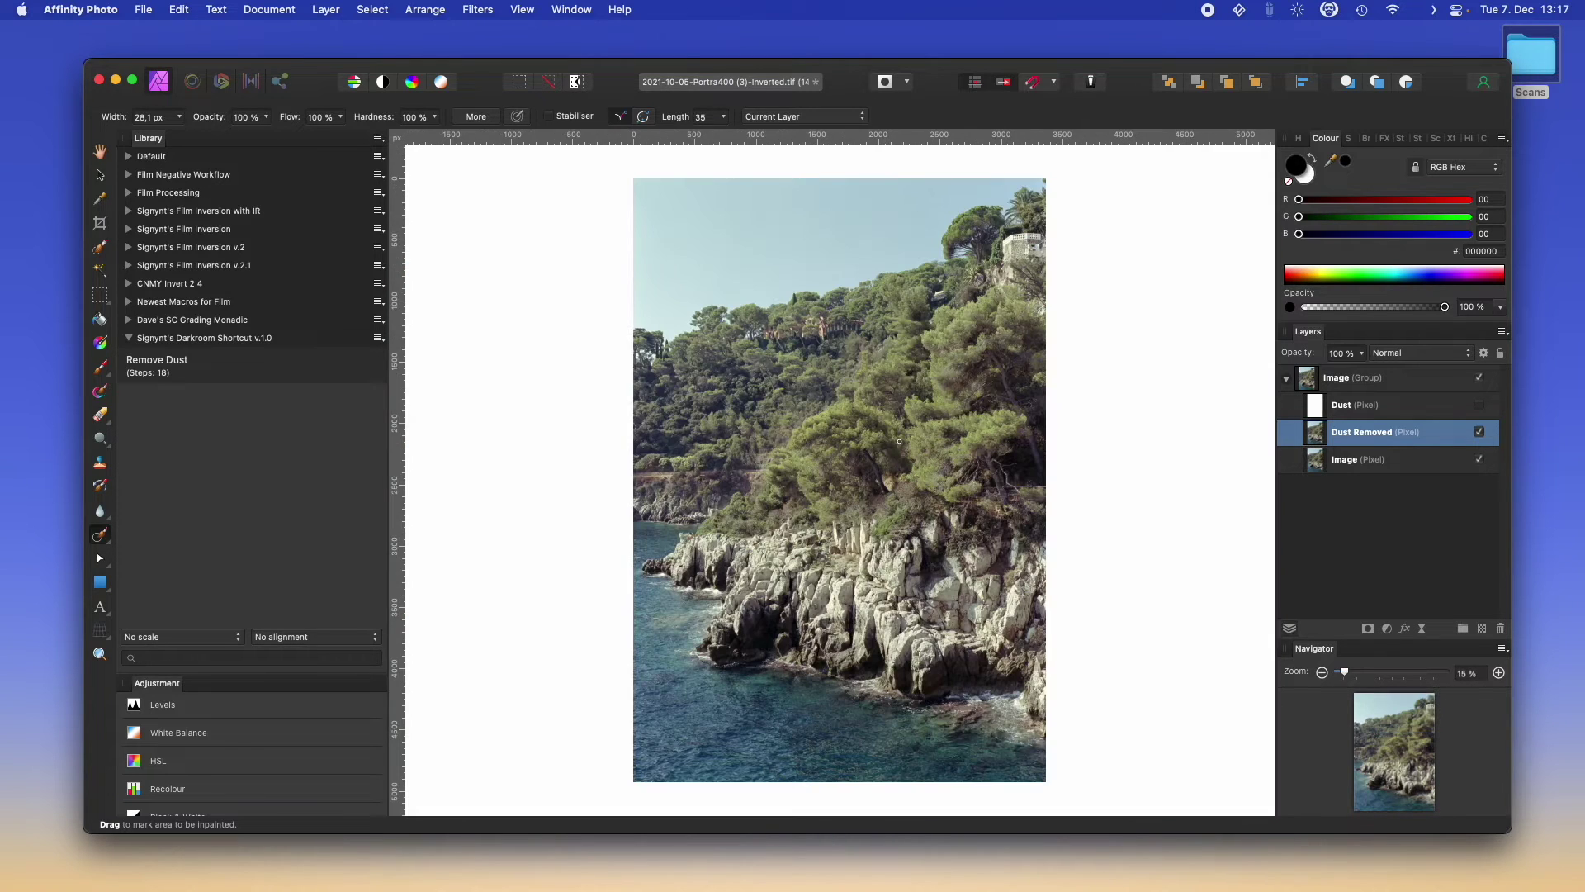
- Export the photo as a high-quality JPEG named 'Edited Image'
click(143, 9)
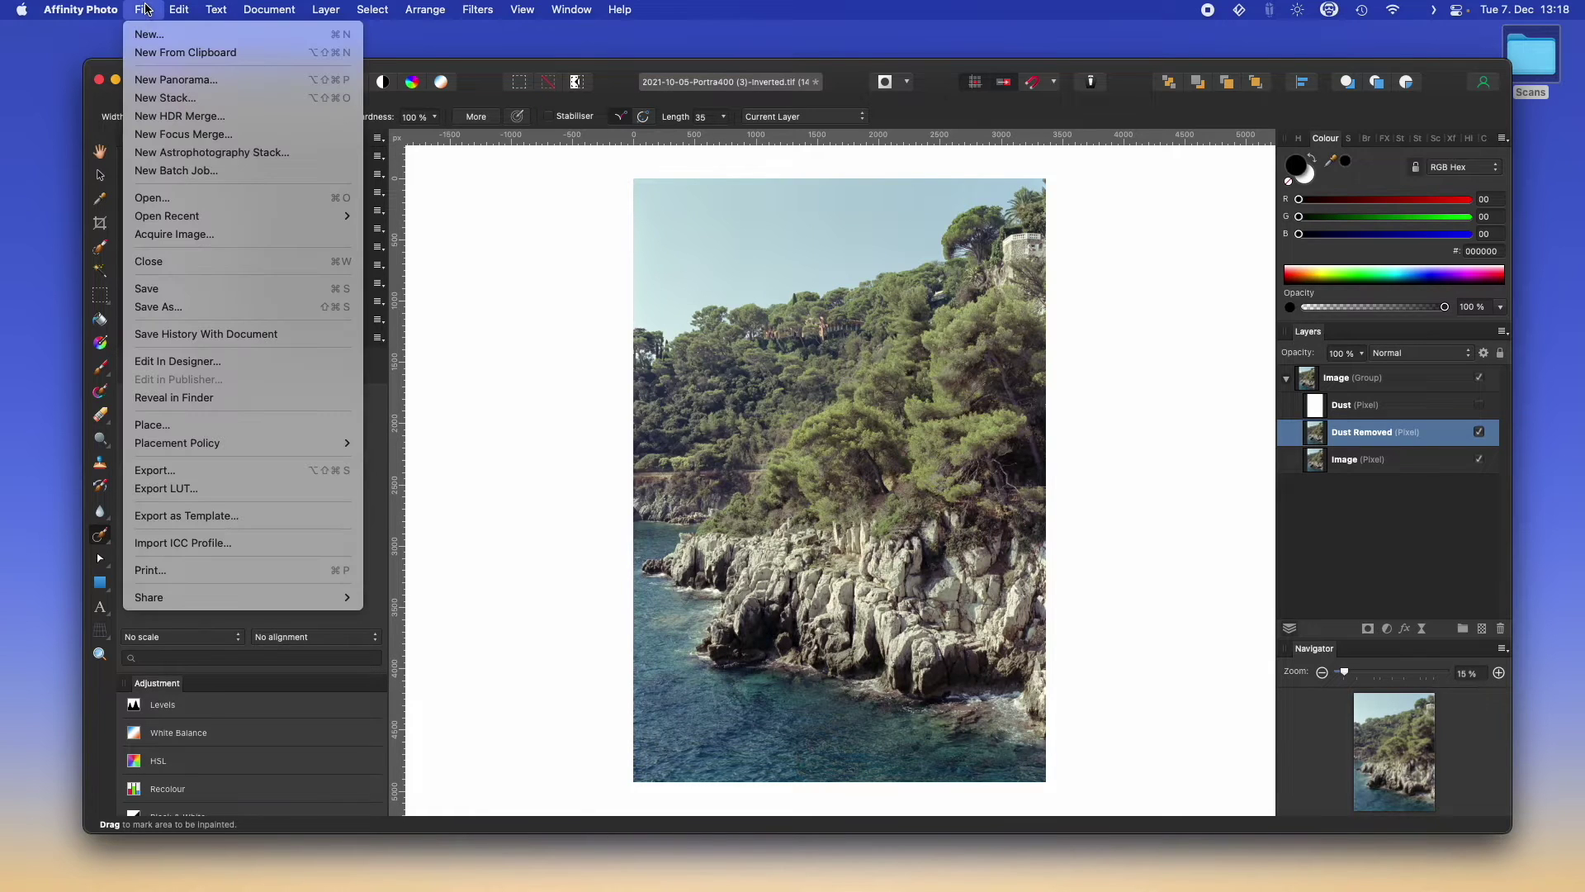
click(231, 470)
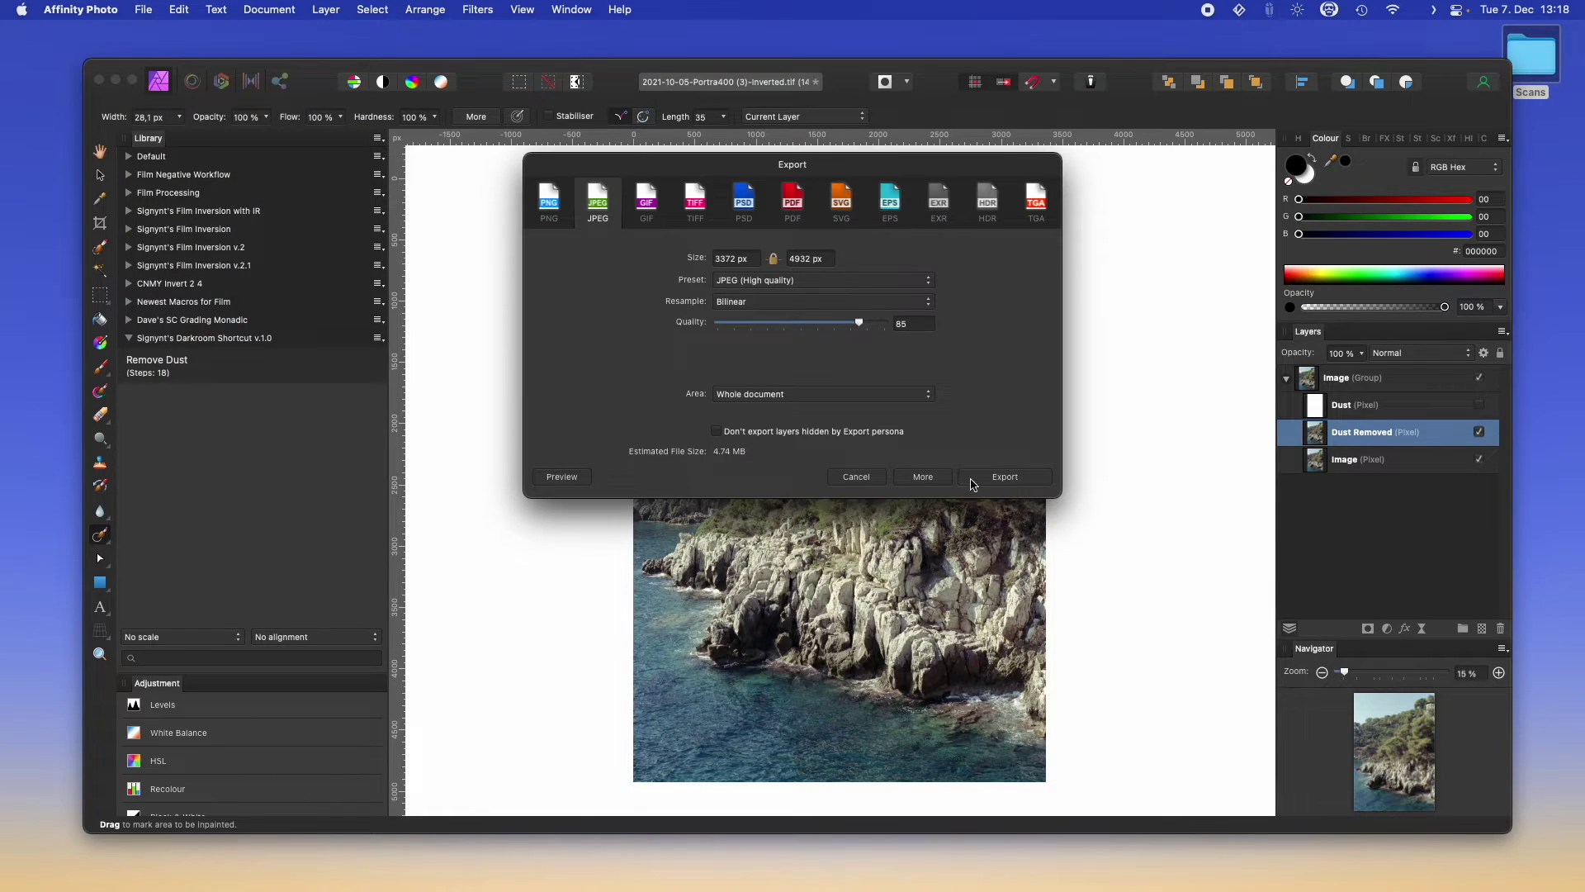
click(978, 480)
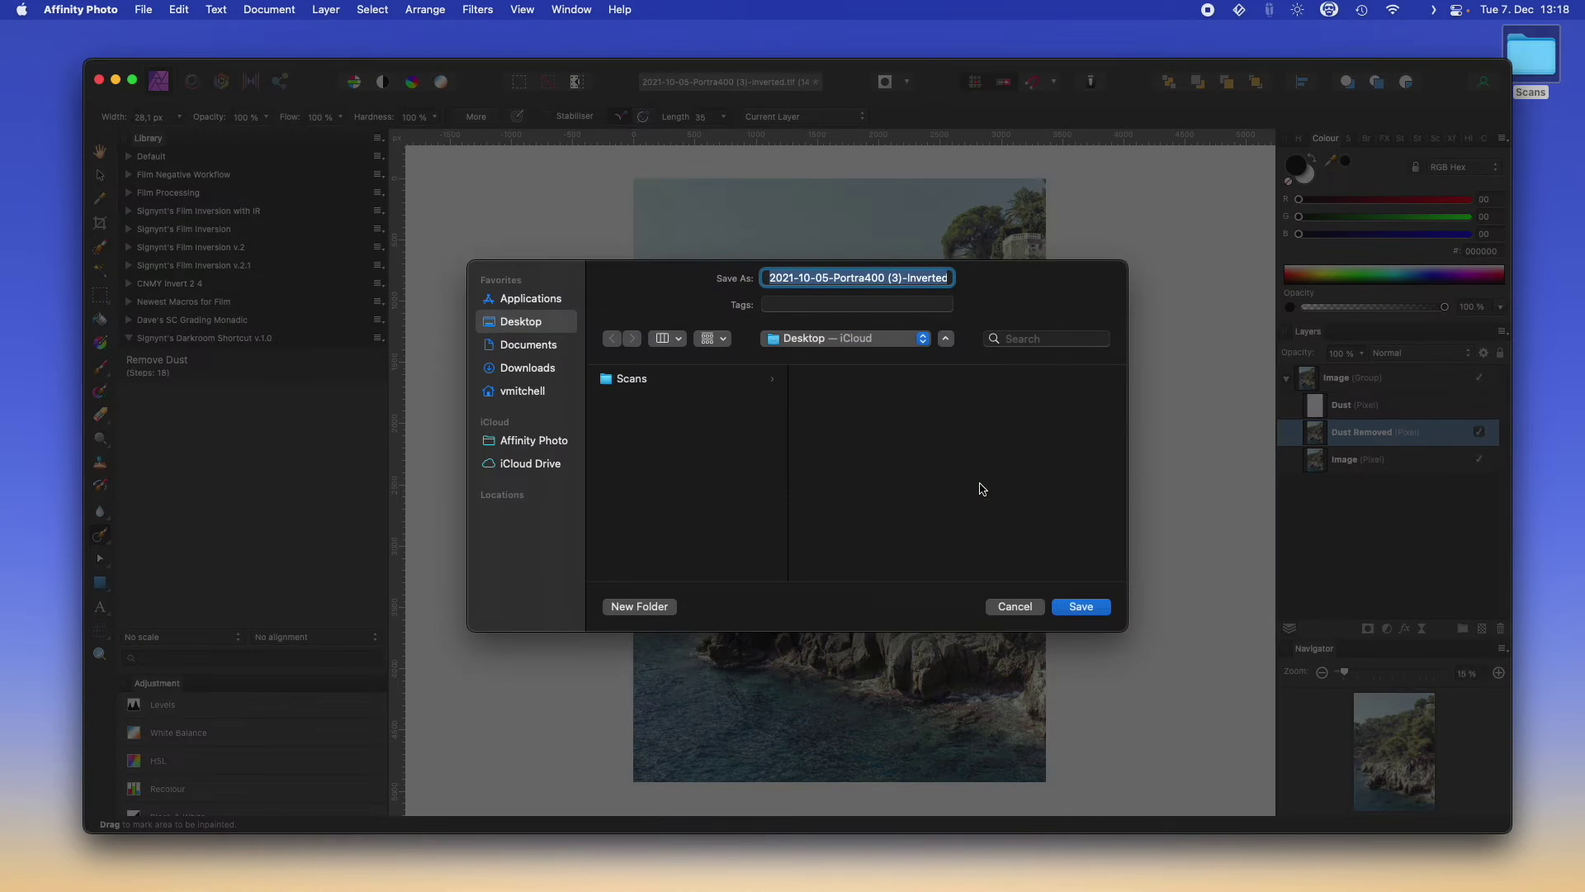
text(Edited Image)
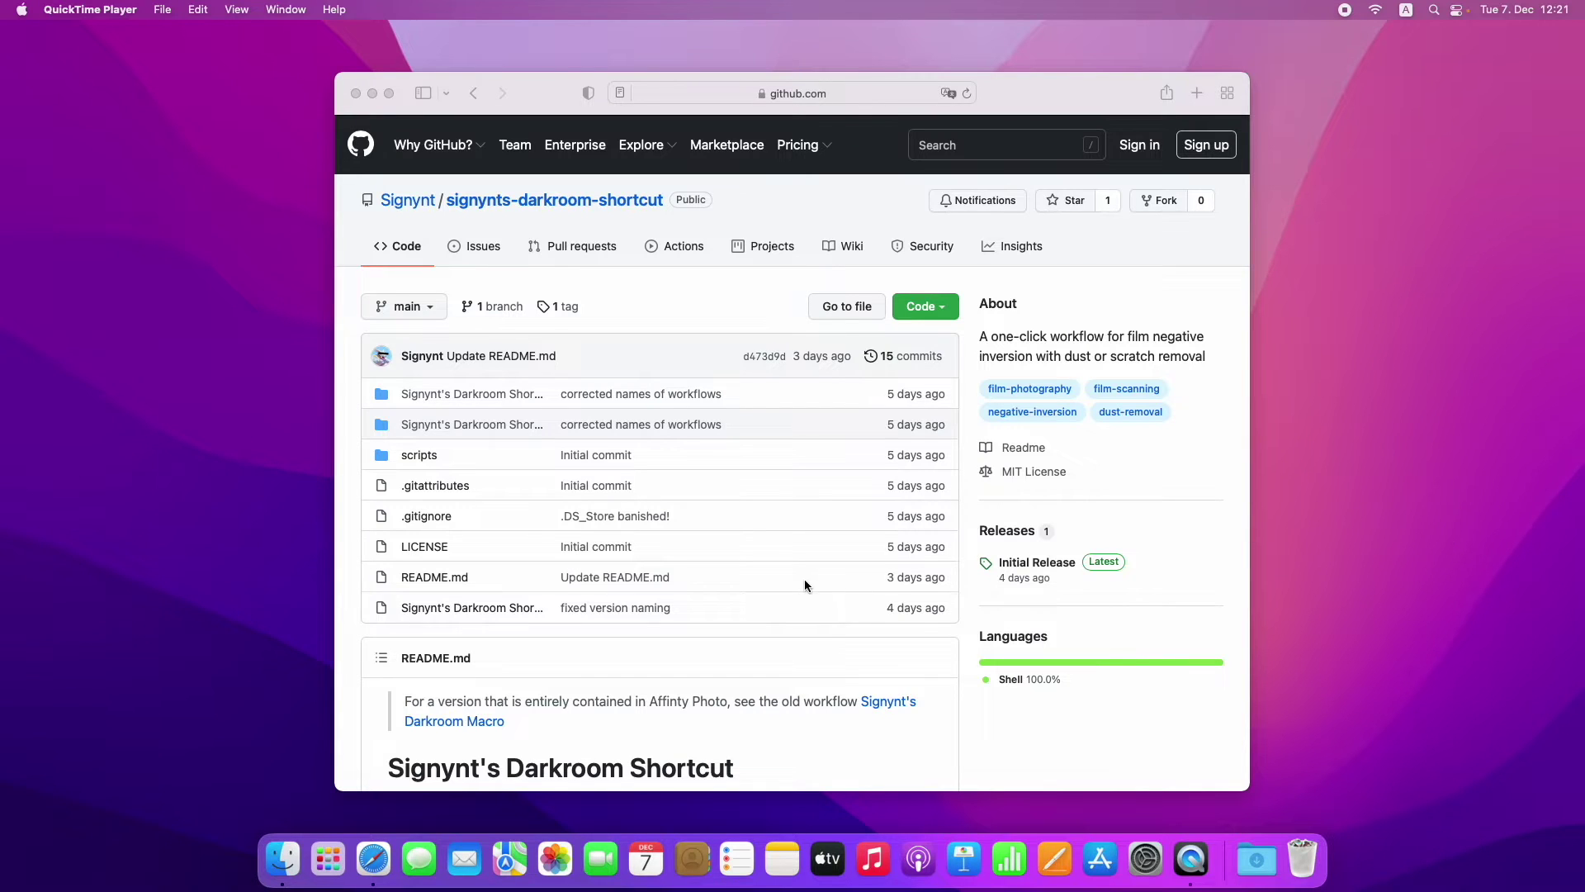
- Scroll the GitHub README to the Installation section with the Homebrew and ImageMagick commands
scroll(804, 578, down, 10)
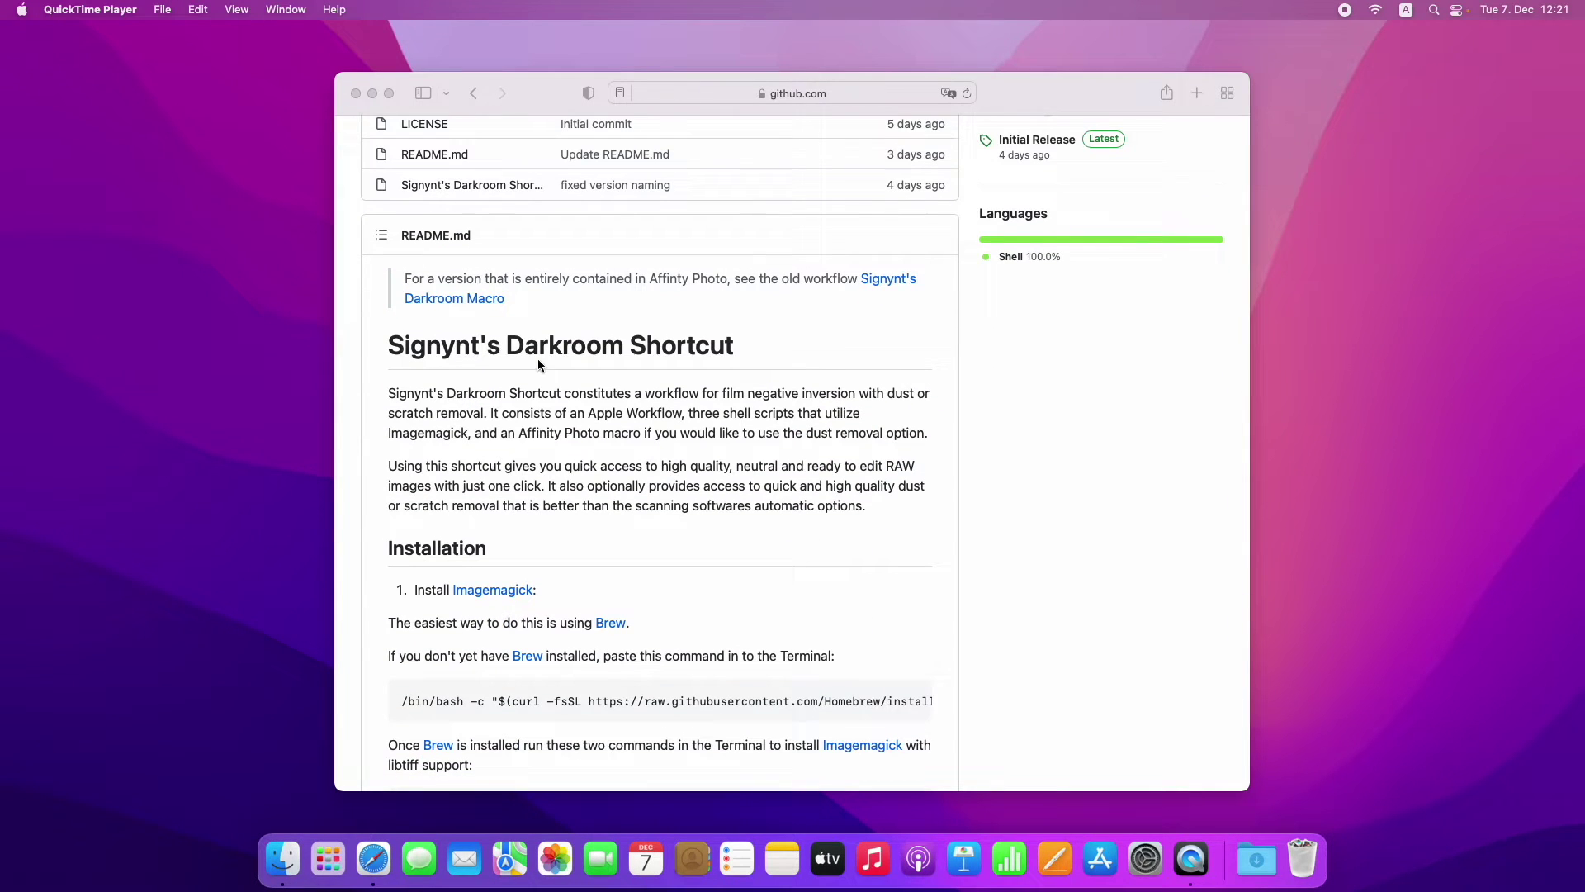
scroll(823, 494, down, 7)
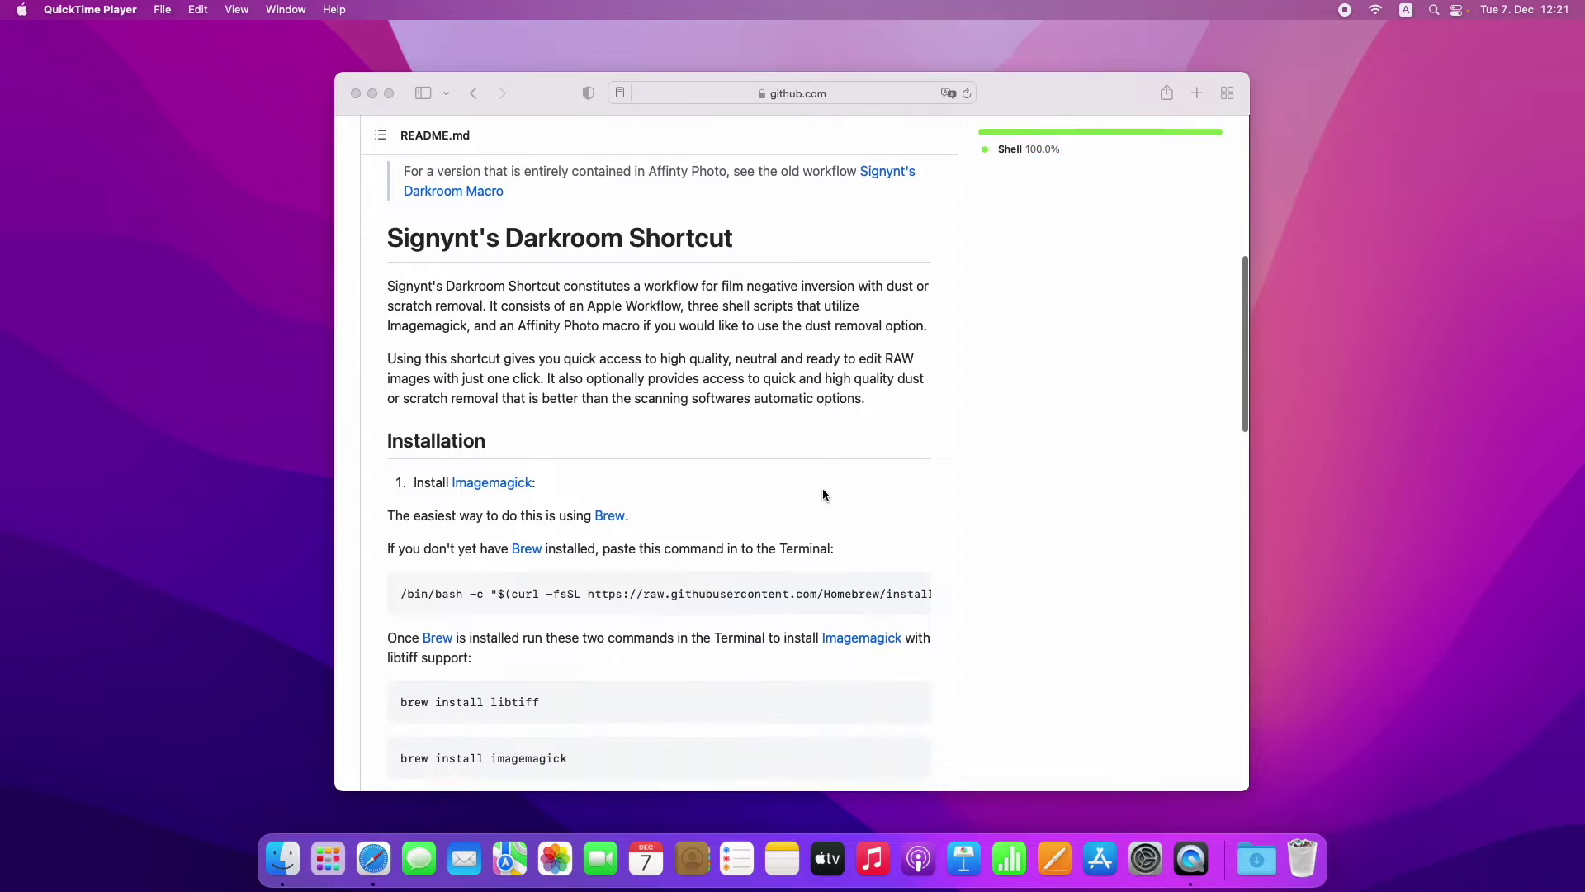
scroll(472, 541, down, 2)
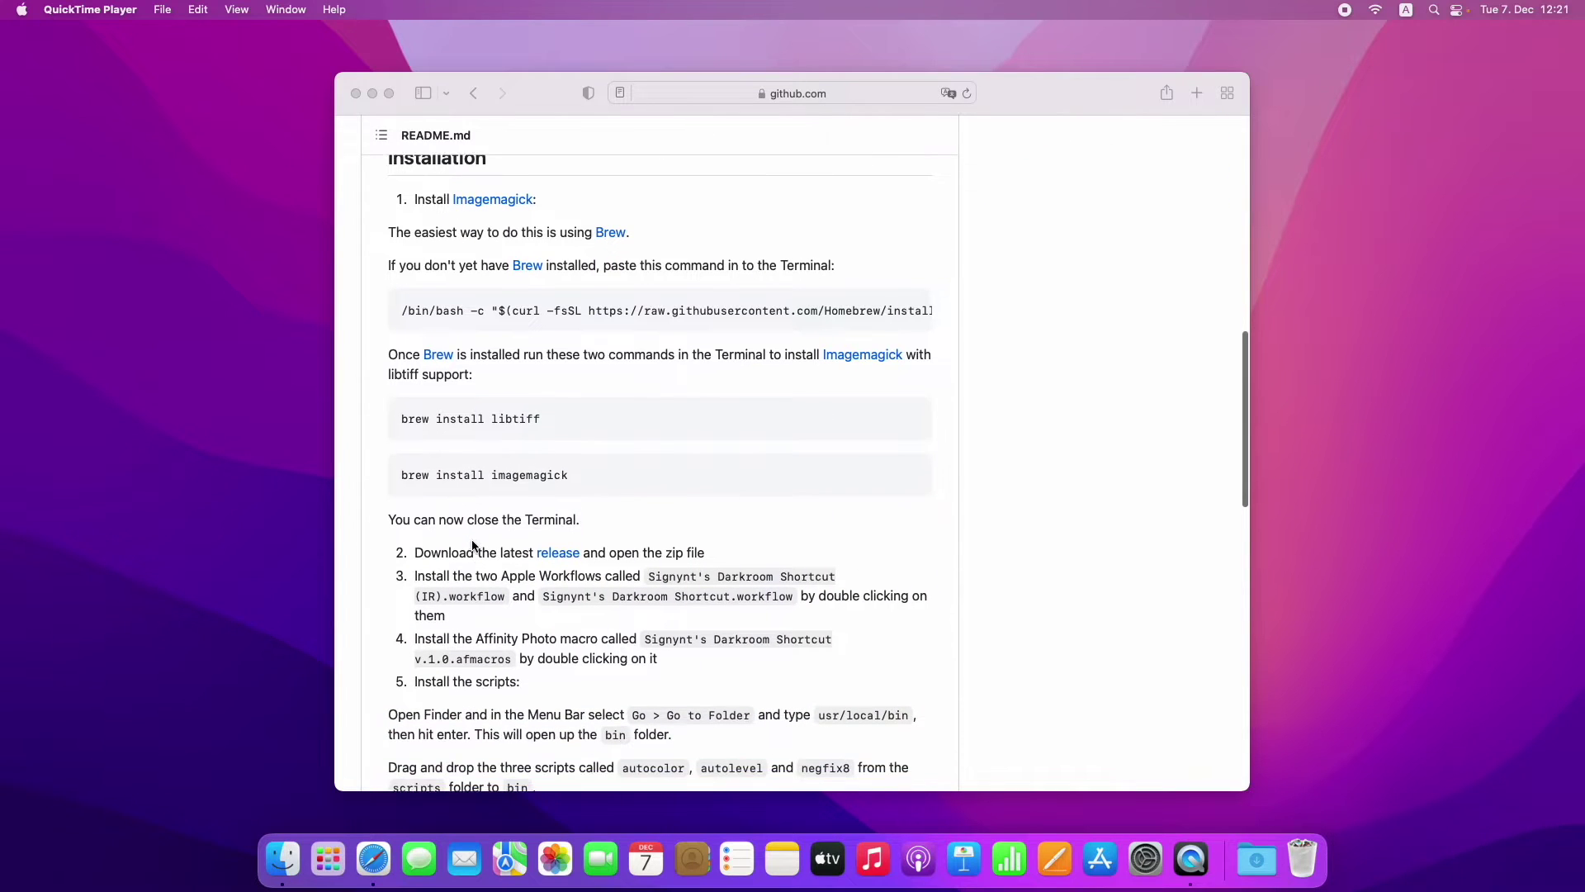
scroll(472, 545, down, 1)
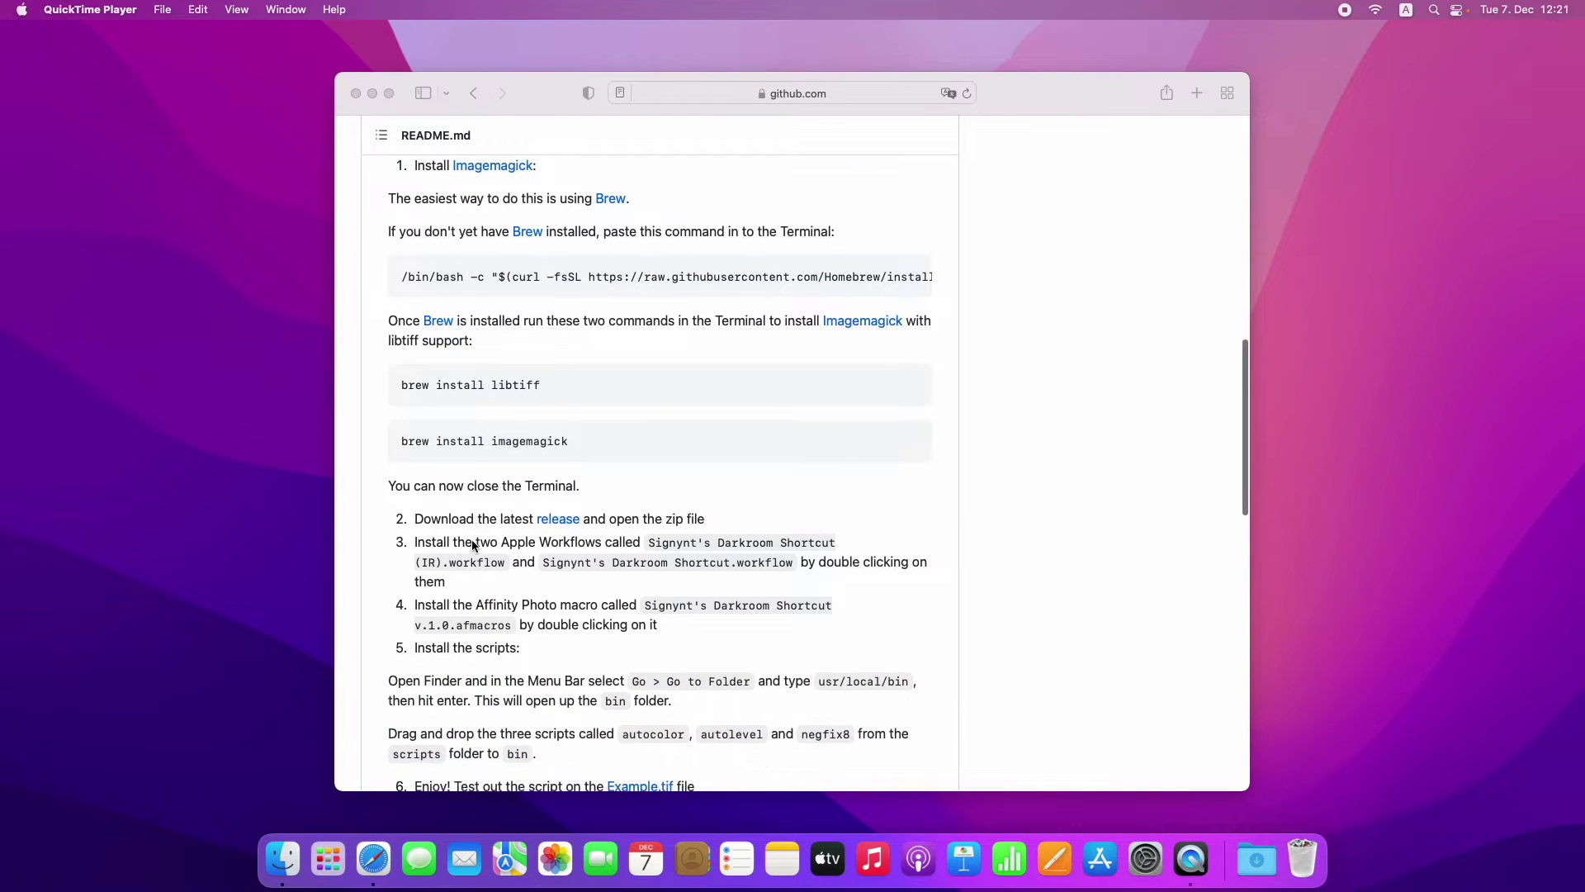
scroll(473, 545, up, 2)
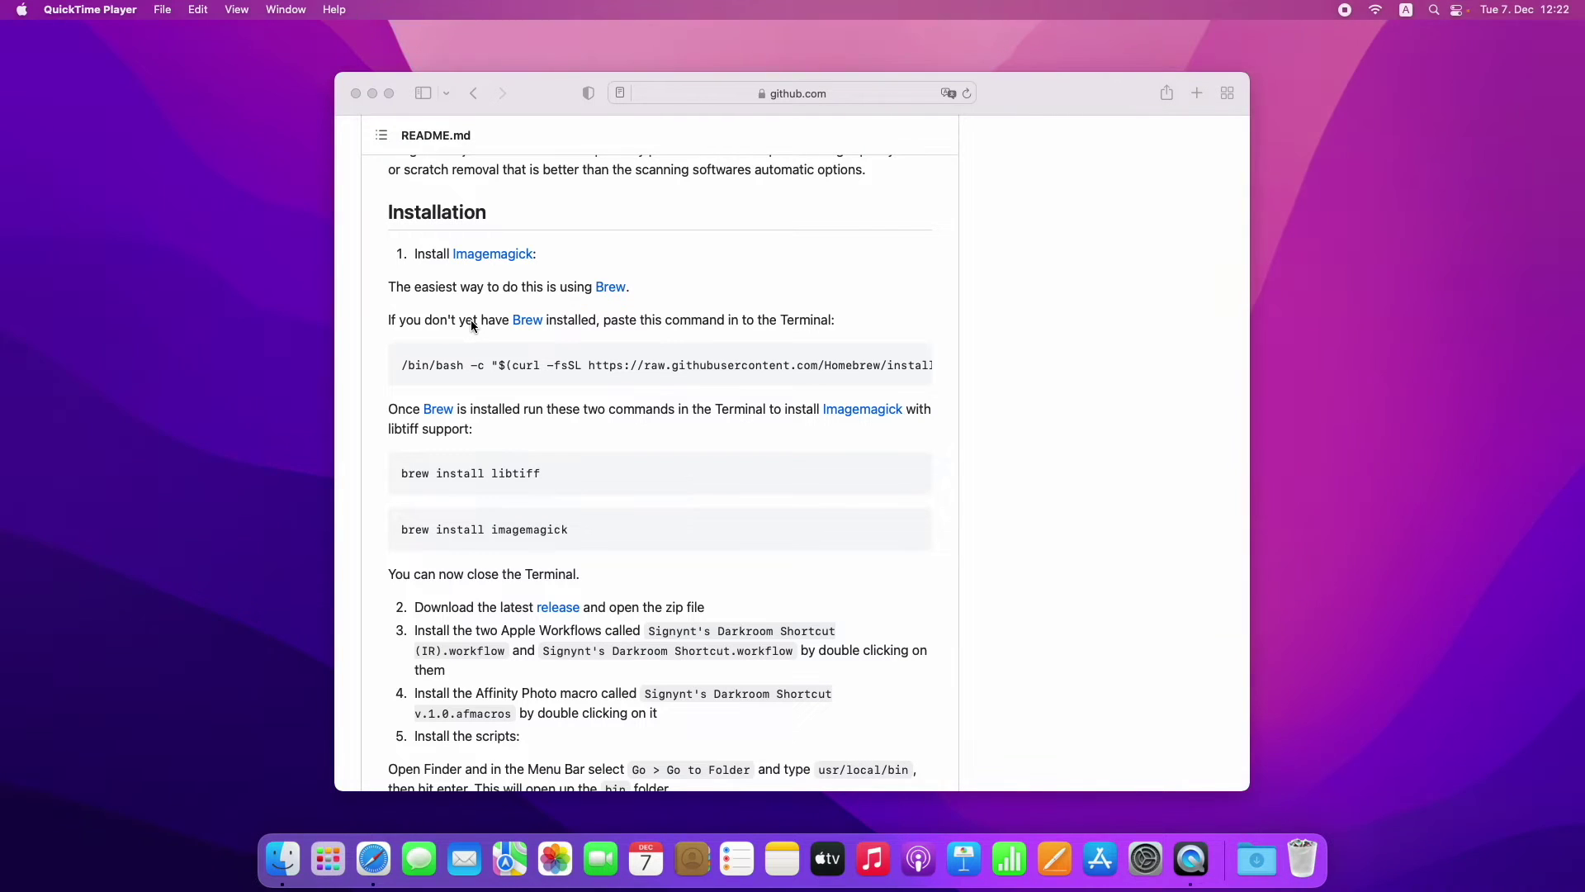
click(576, 258)
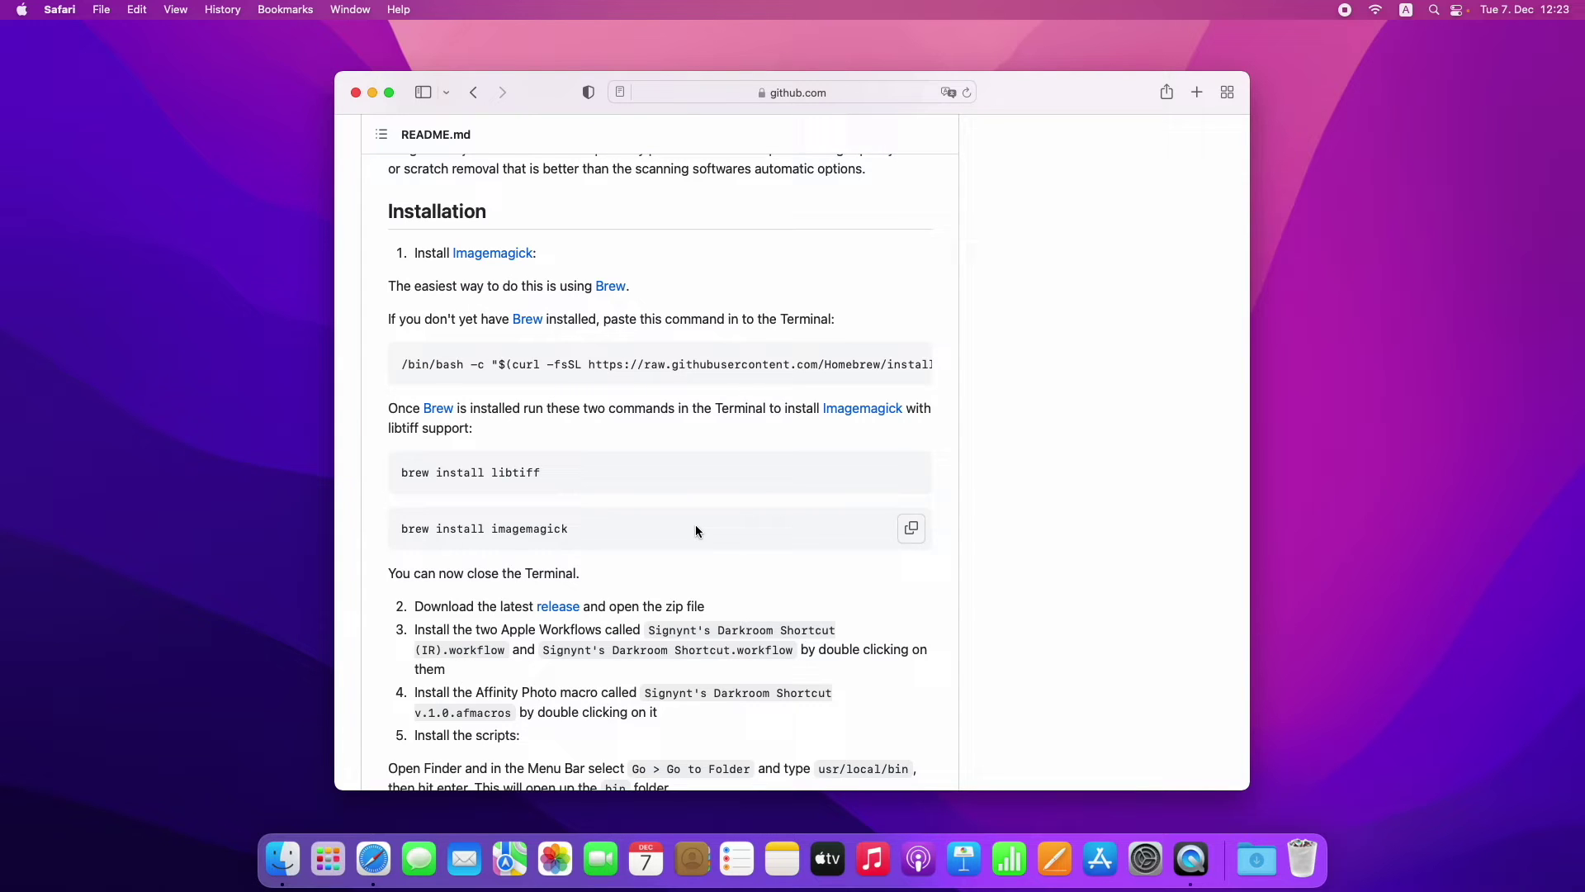
- Launch Terminal via Spotlight and arrange it beside the browser window
key(super+space)
text(q)
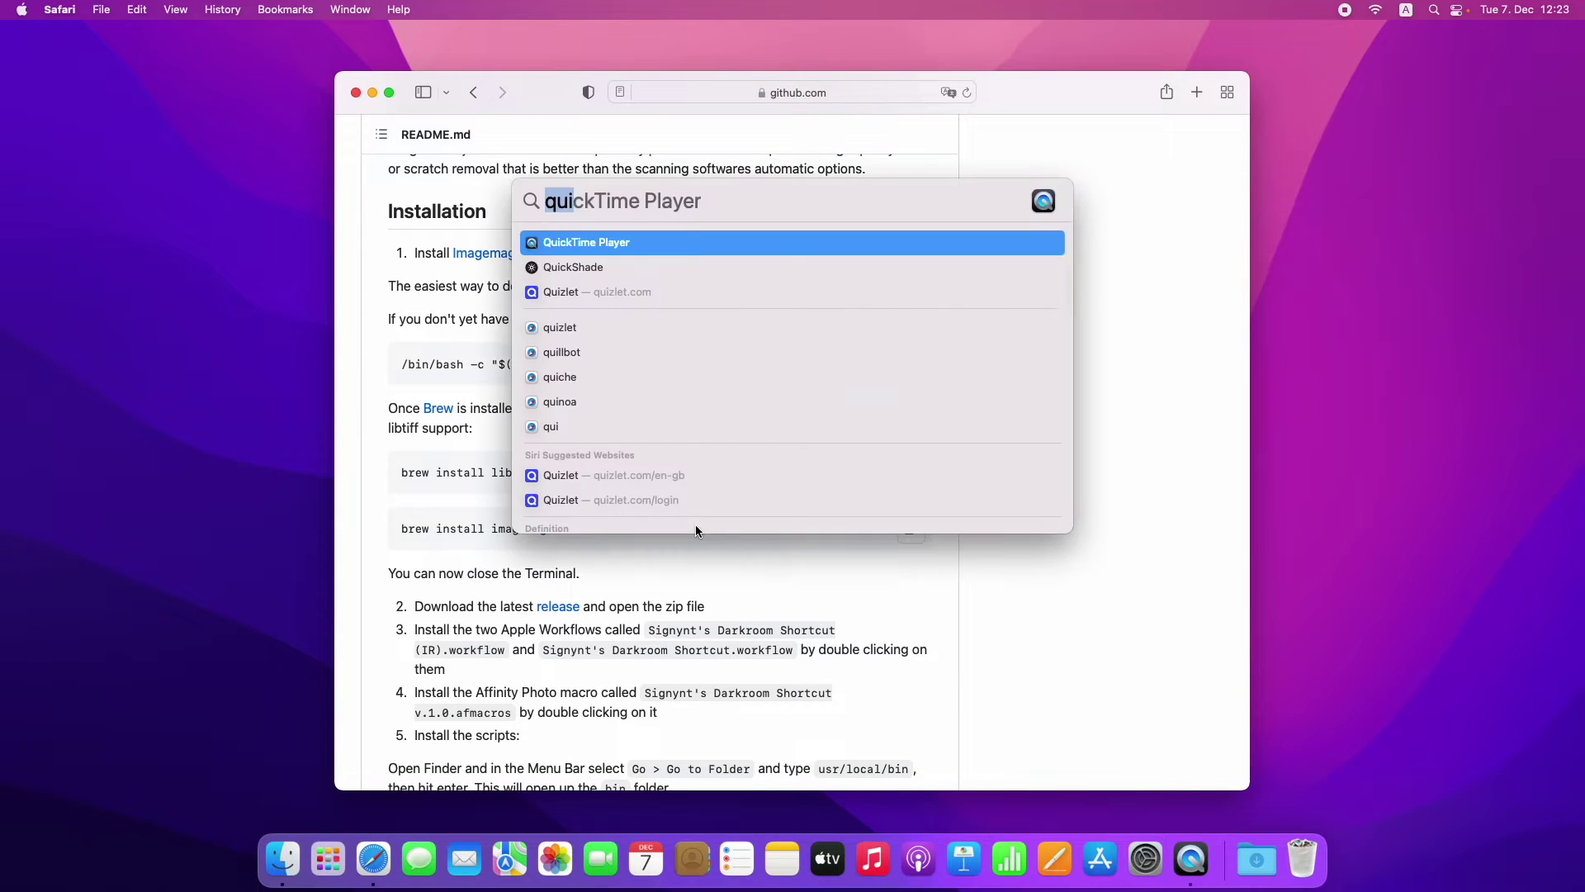
key(BackSpace)
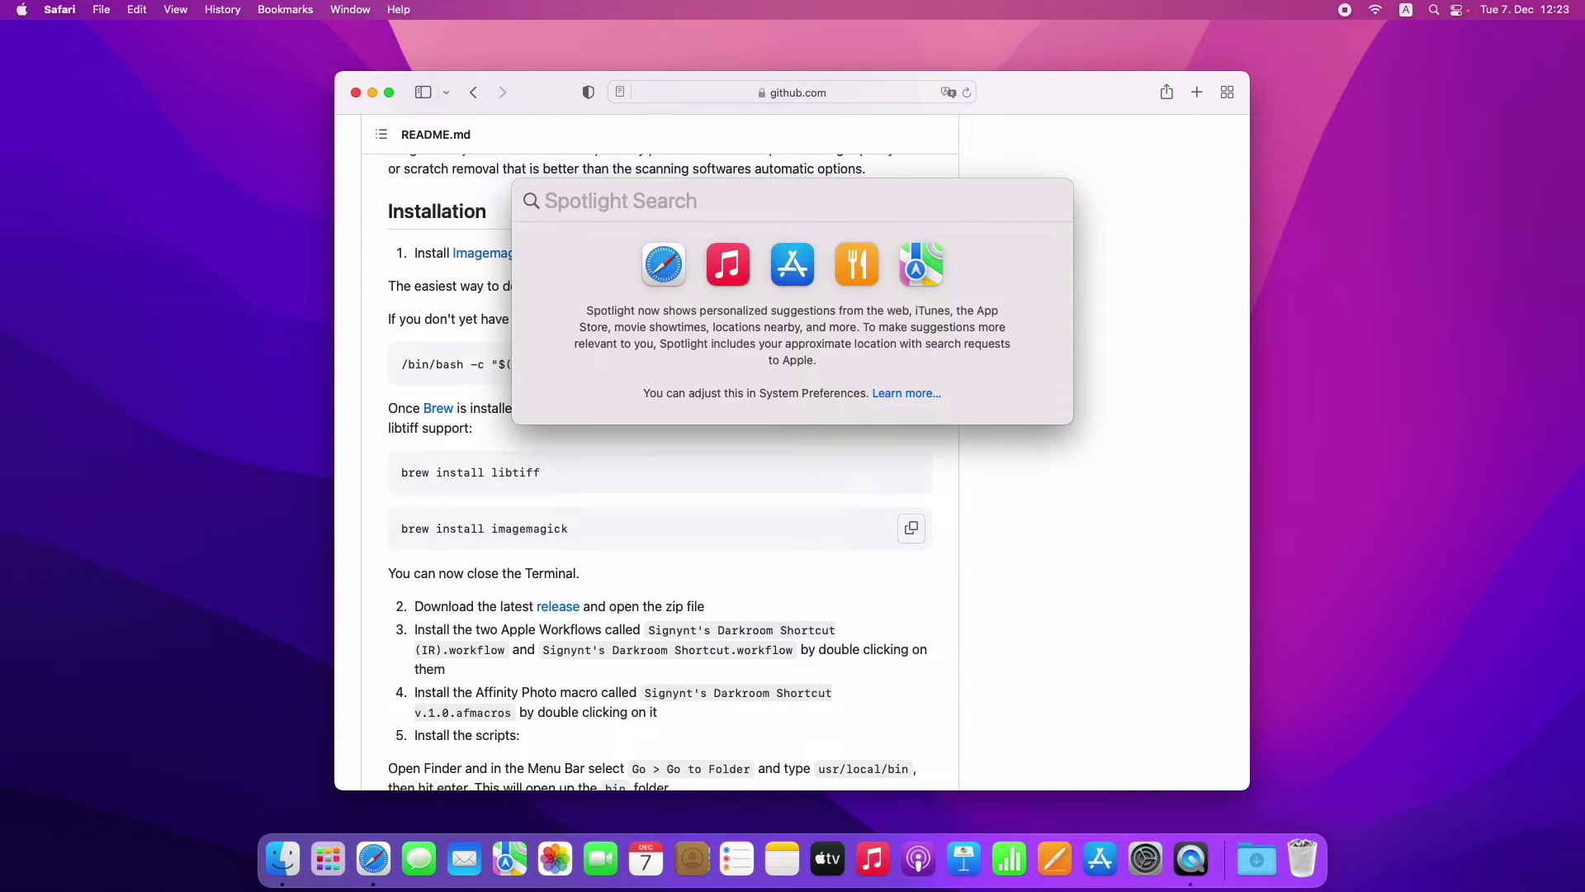
text(termin)
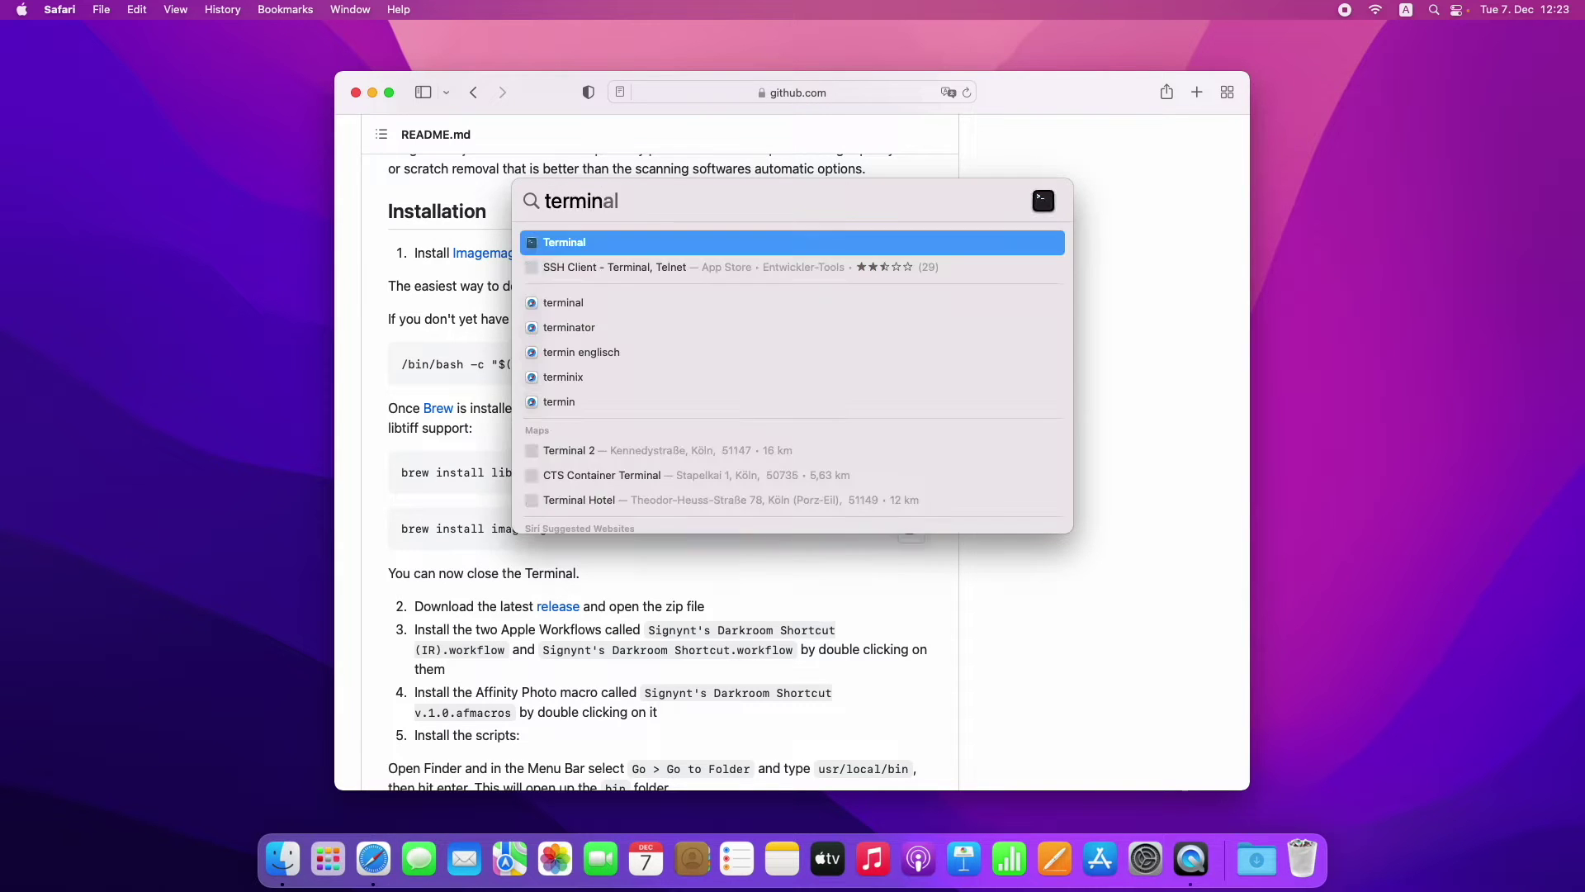
key(Return)
drag(1119, 355, 1344, 340)
drag(1045, 97, 870, 103)
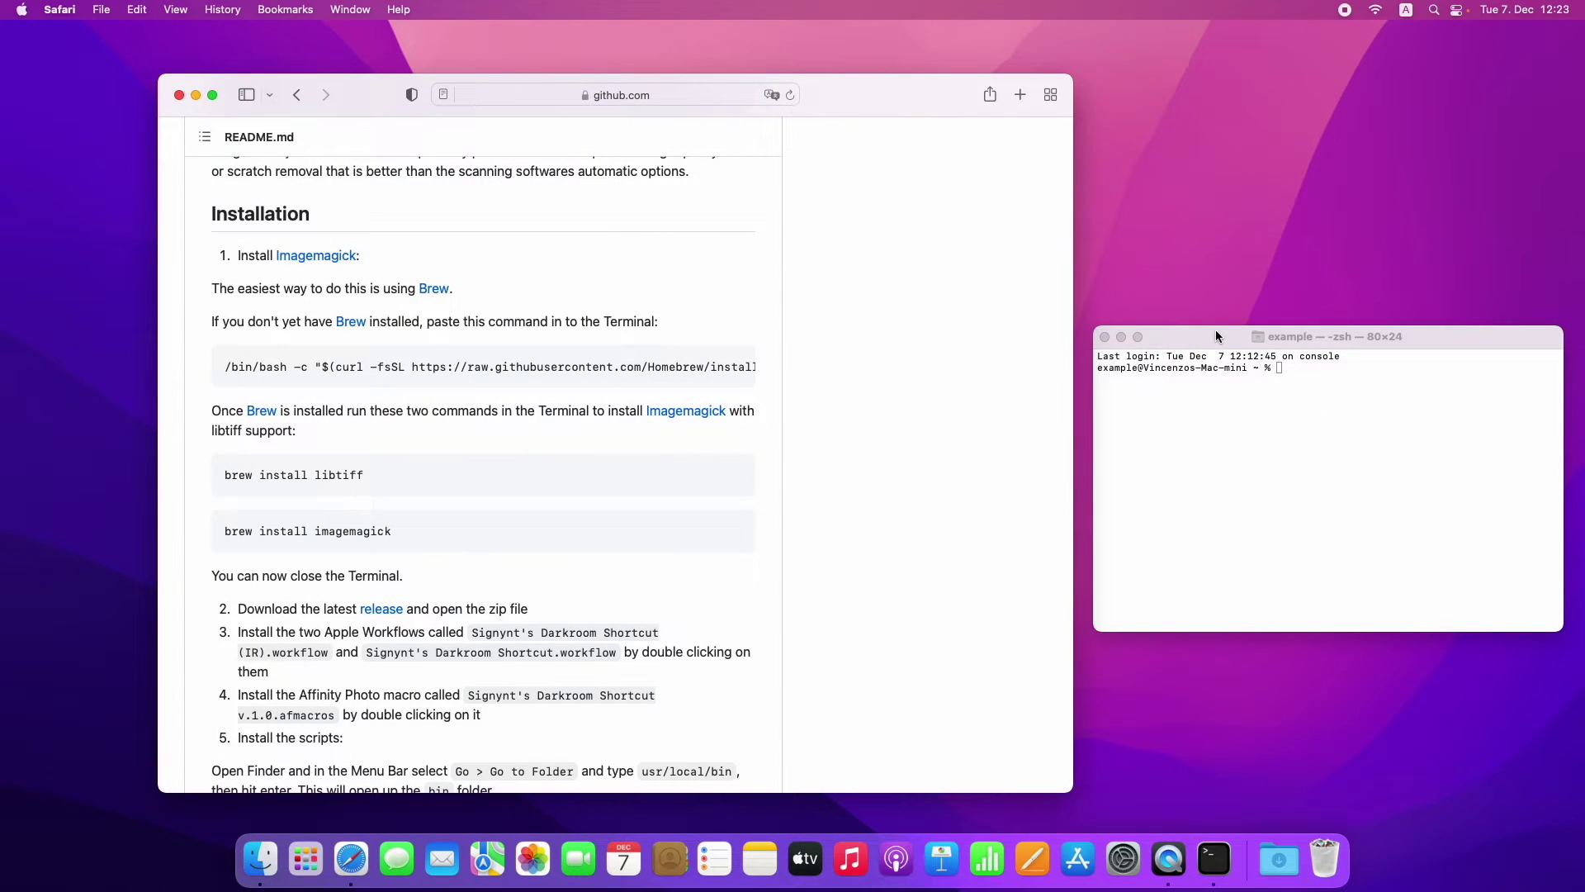
- Run the README's Homebrew curl install command in Terminal and enter the account password
mouse_move(416, 361)
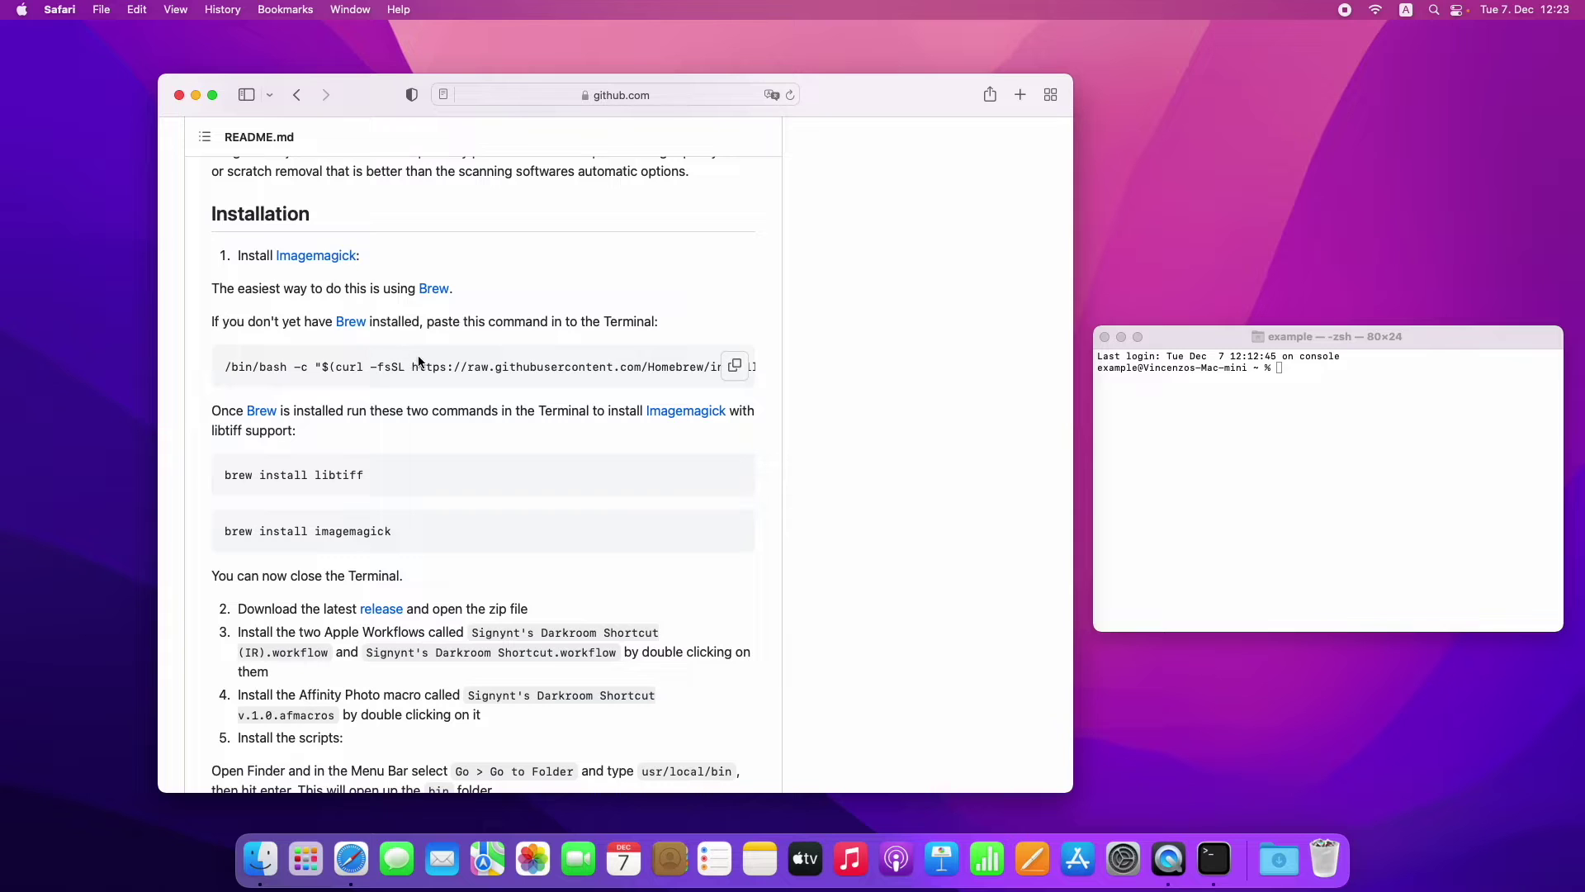
click(736, 368)
click(1323, 402)
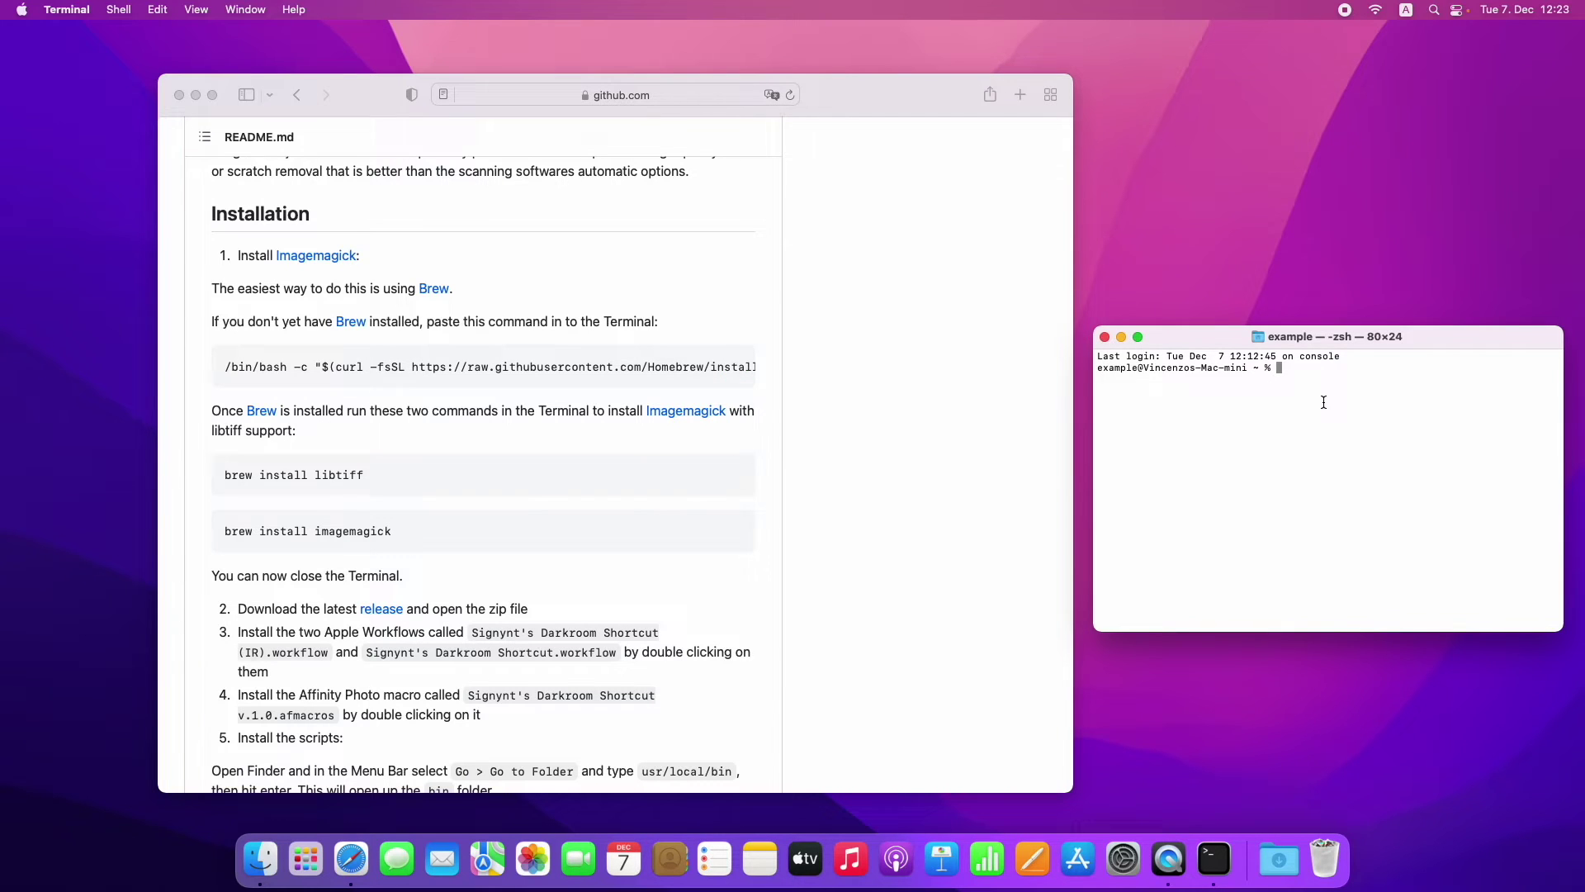
key(super+v)
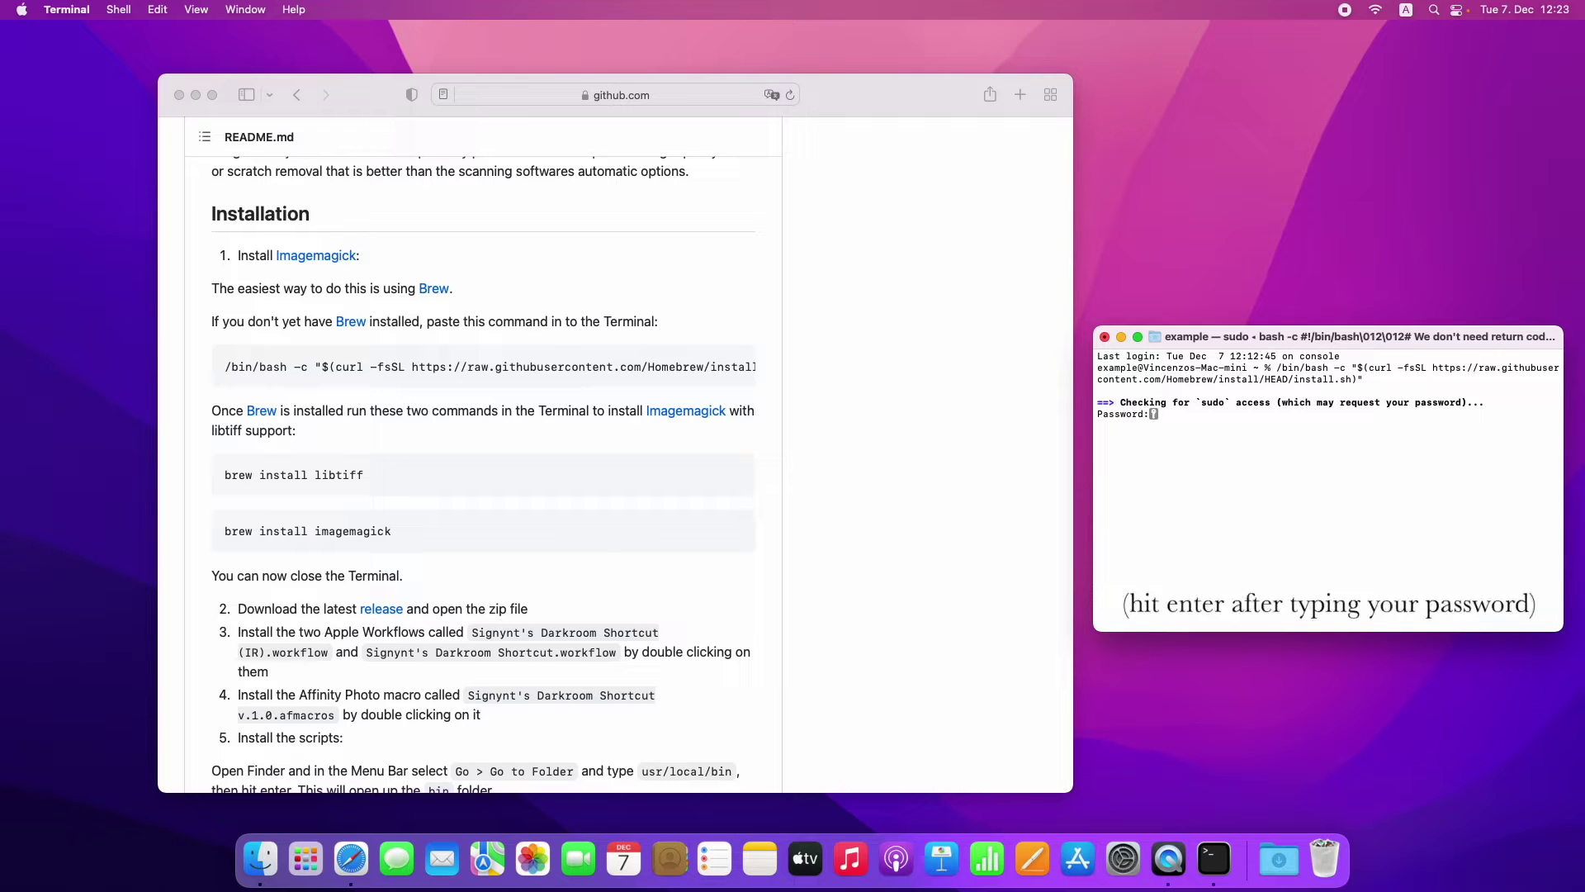
key(Return)
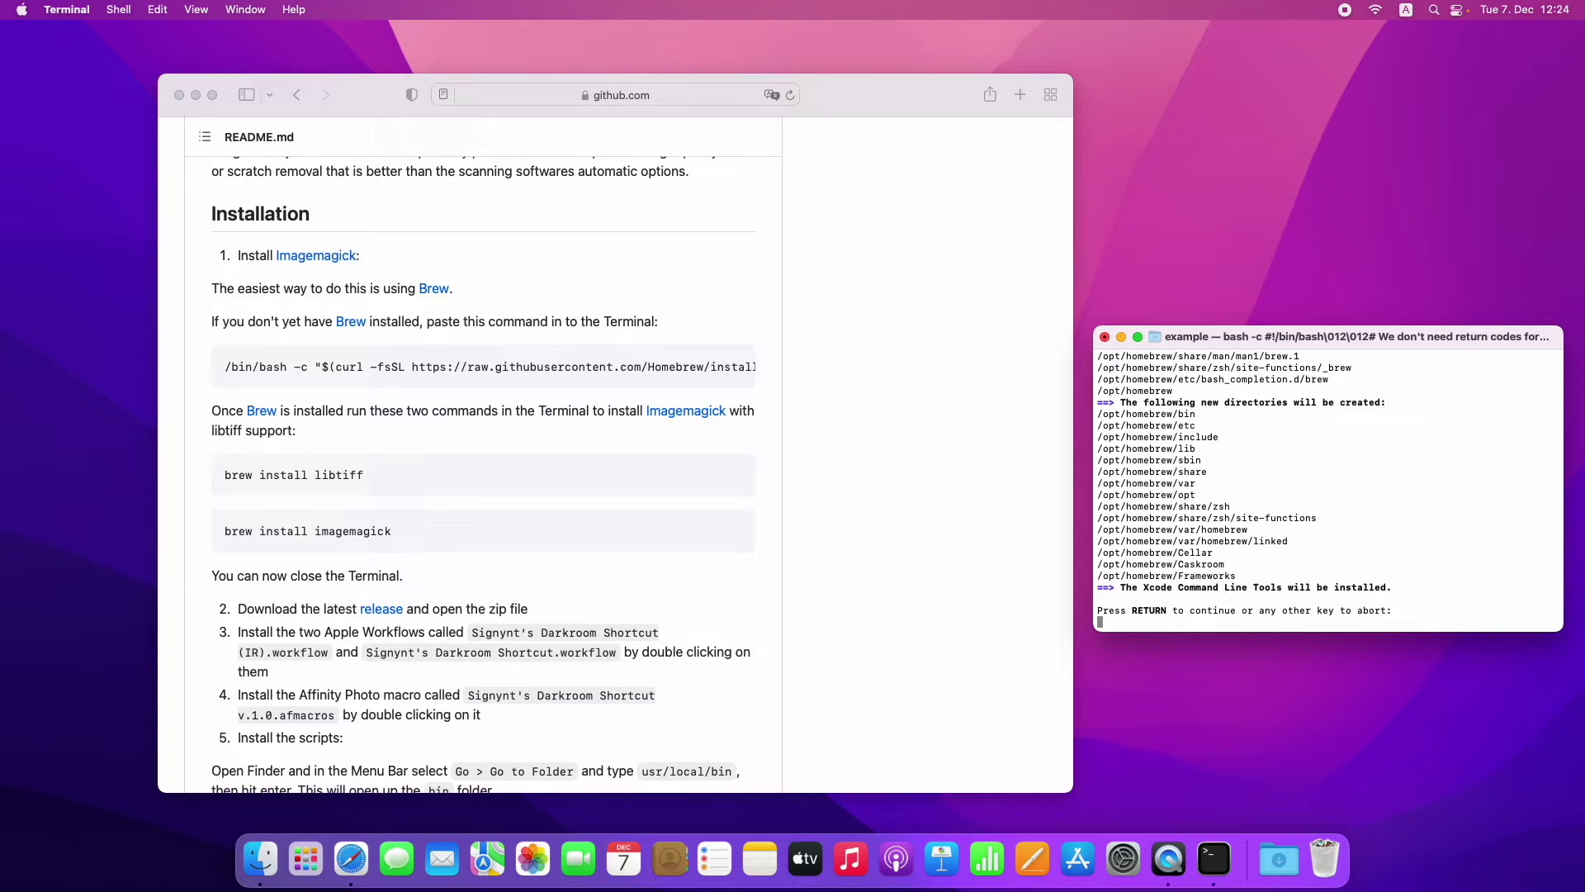
- Confirm the Homebrew installation and re-enter the account password
key(Return)
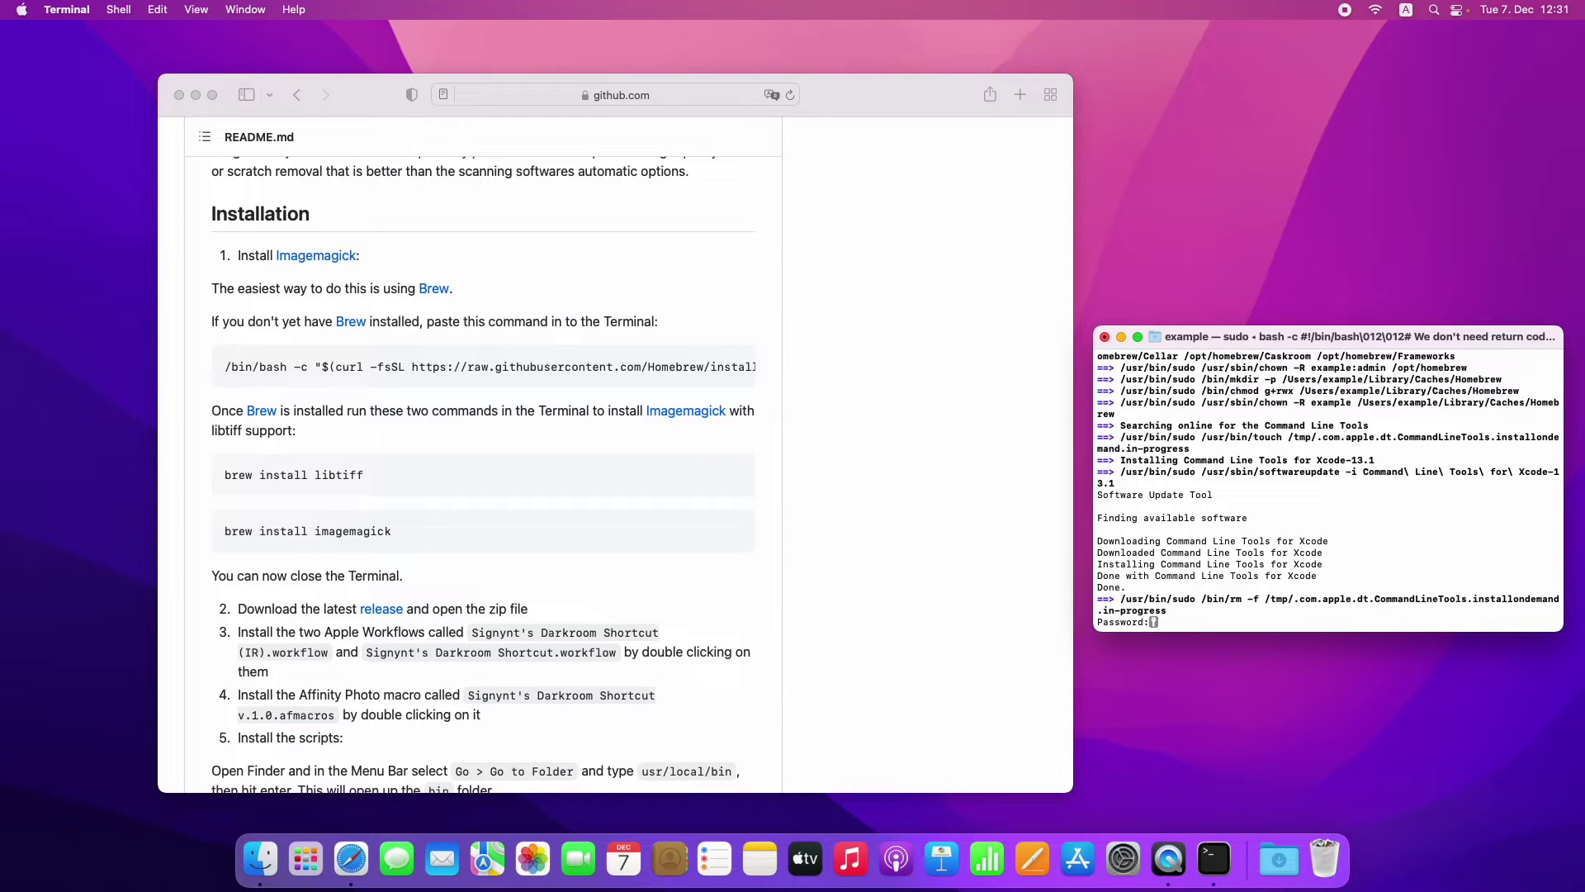
key(Return)
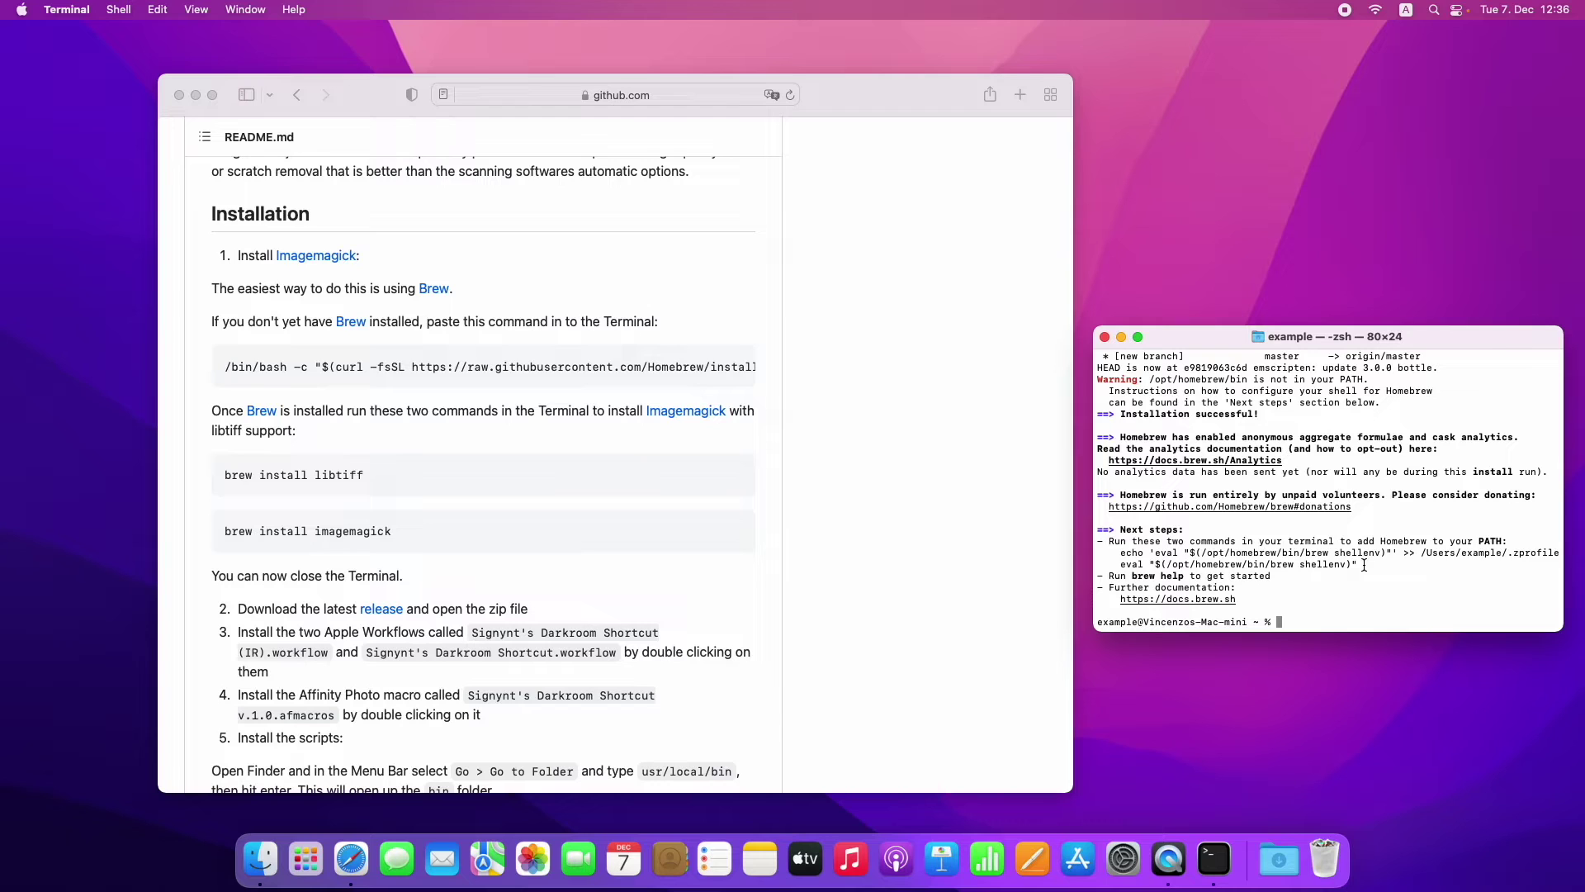
- Copy and run the two Homebrew PATH shellenv commands from the installer output
drag(1364, 565, 1190, 558)
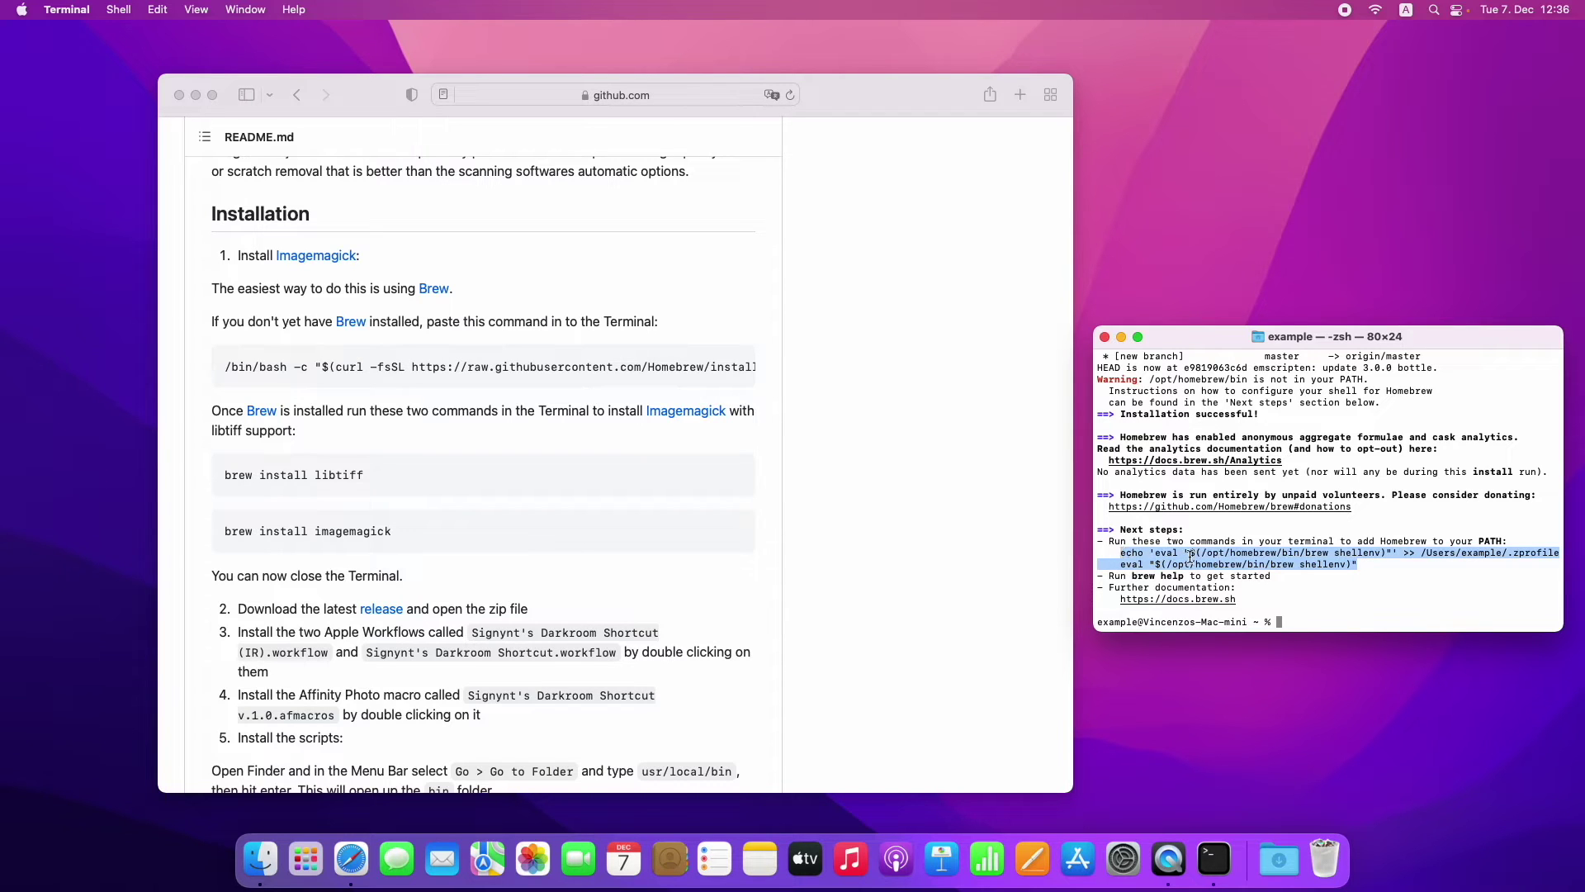
key(super+c)
click(1311, 616)
key(super+v)
key(Return)
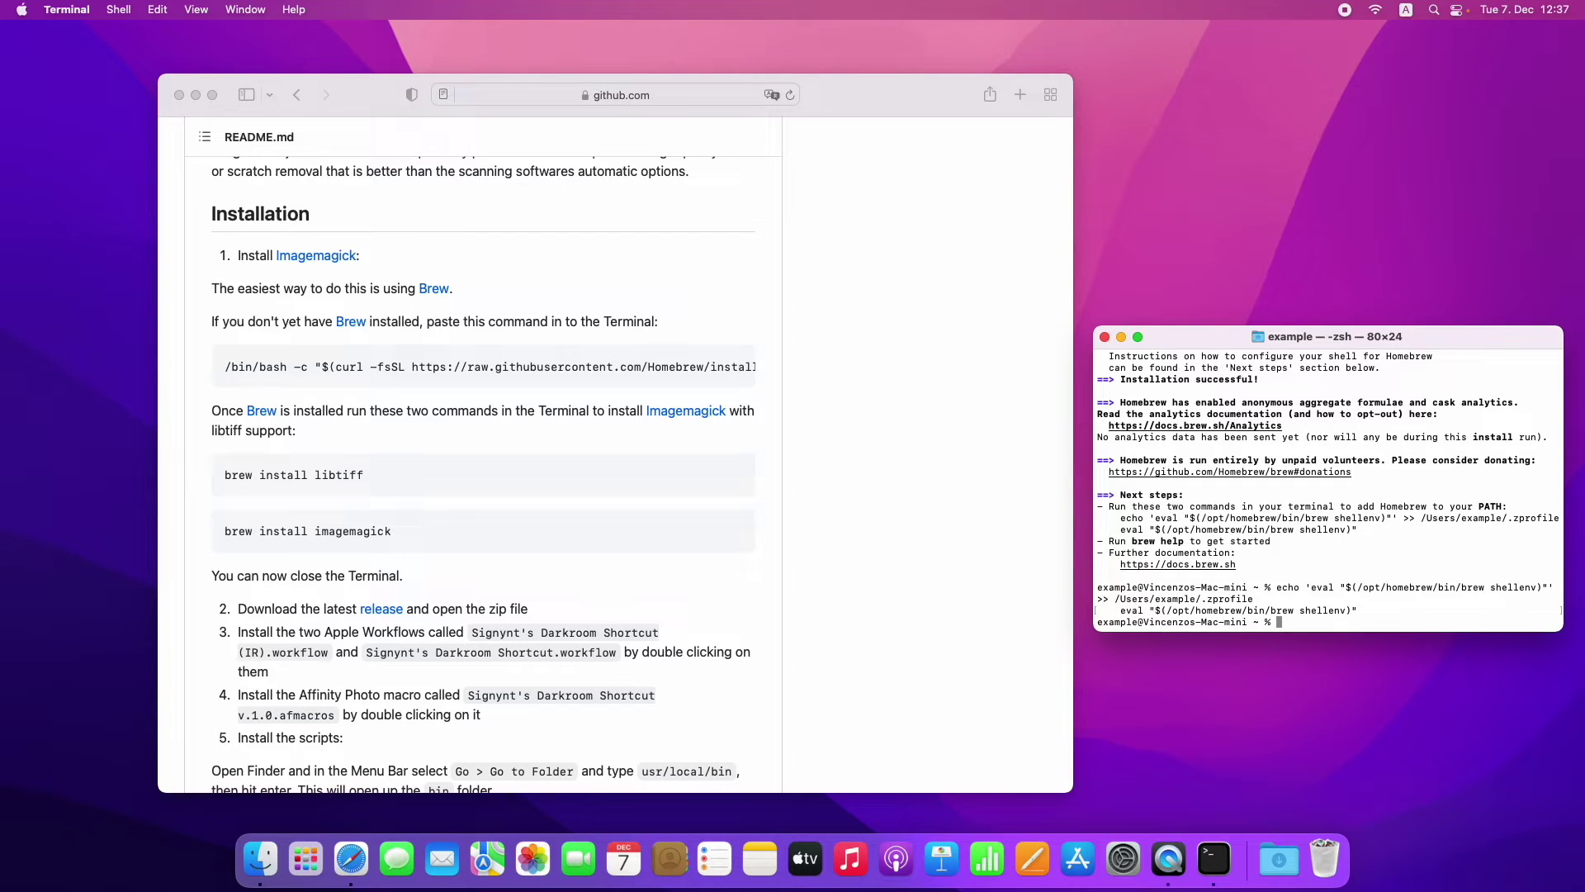
- Copy 'brew install libtiff' from the README and run it in Terminal
click(586, 477)
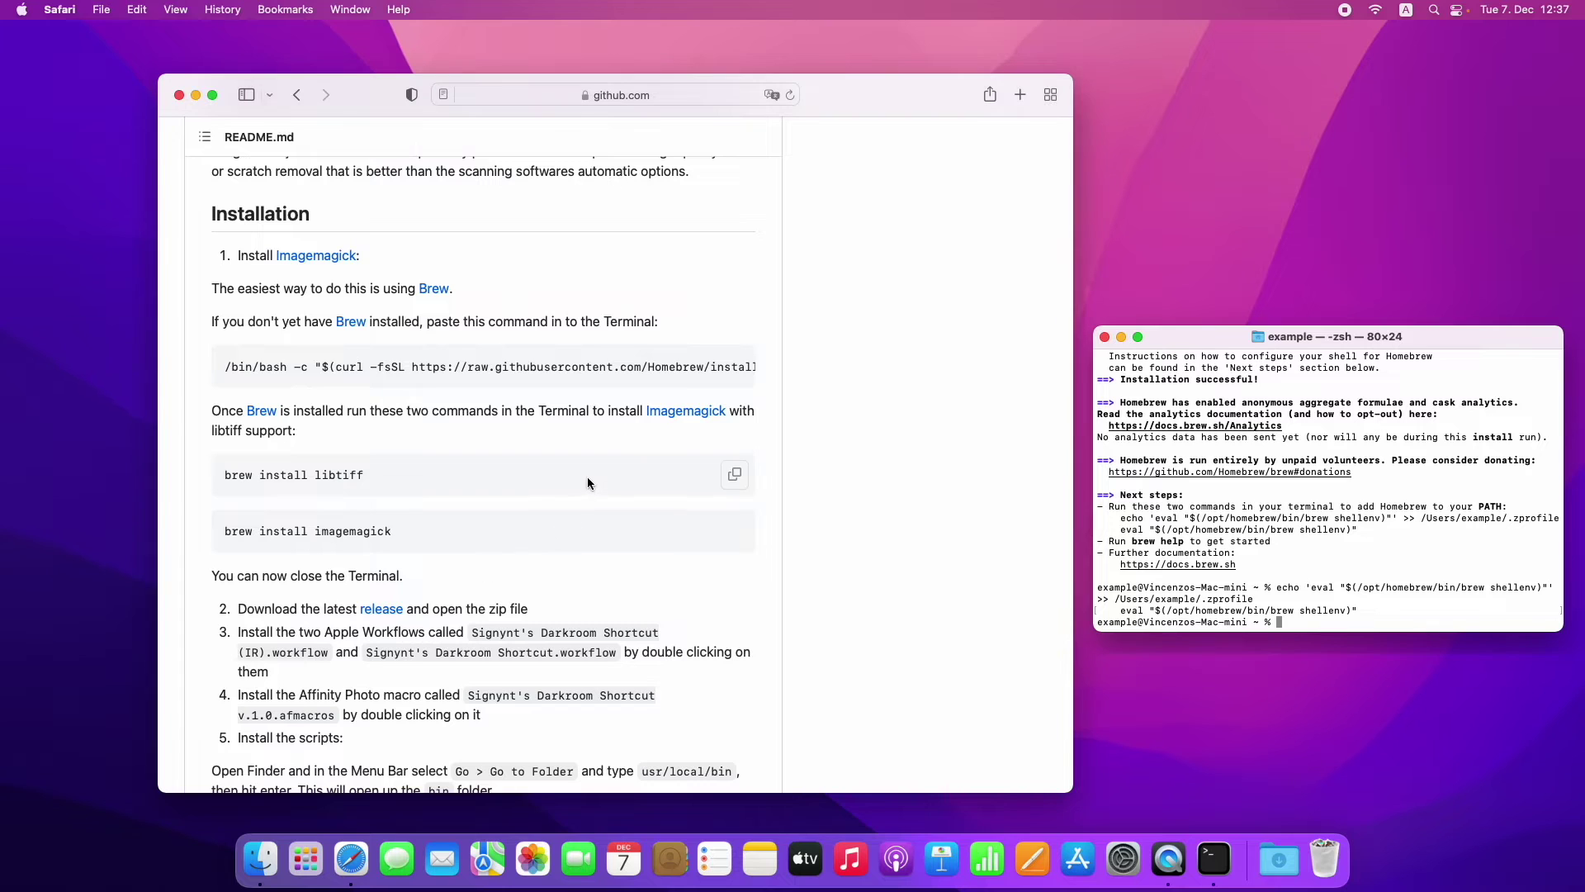
click(734, 475)
key(super+Tab)
key(super+v)
key(Return)
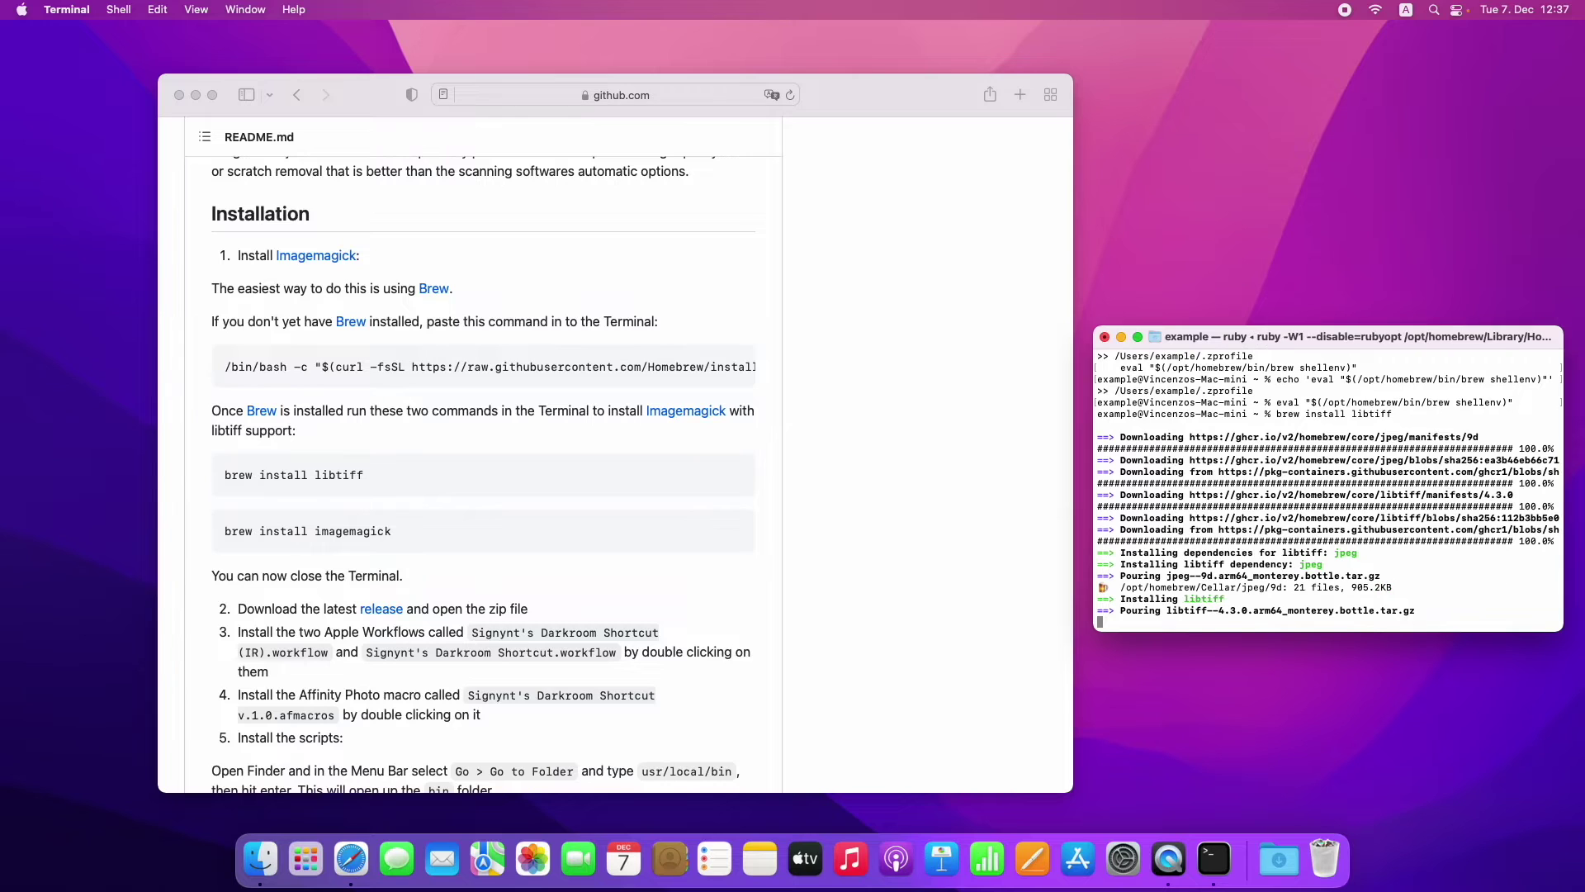
click(737, 533)
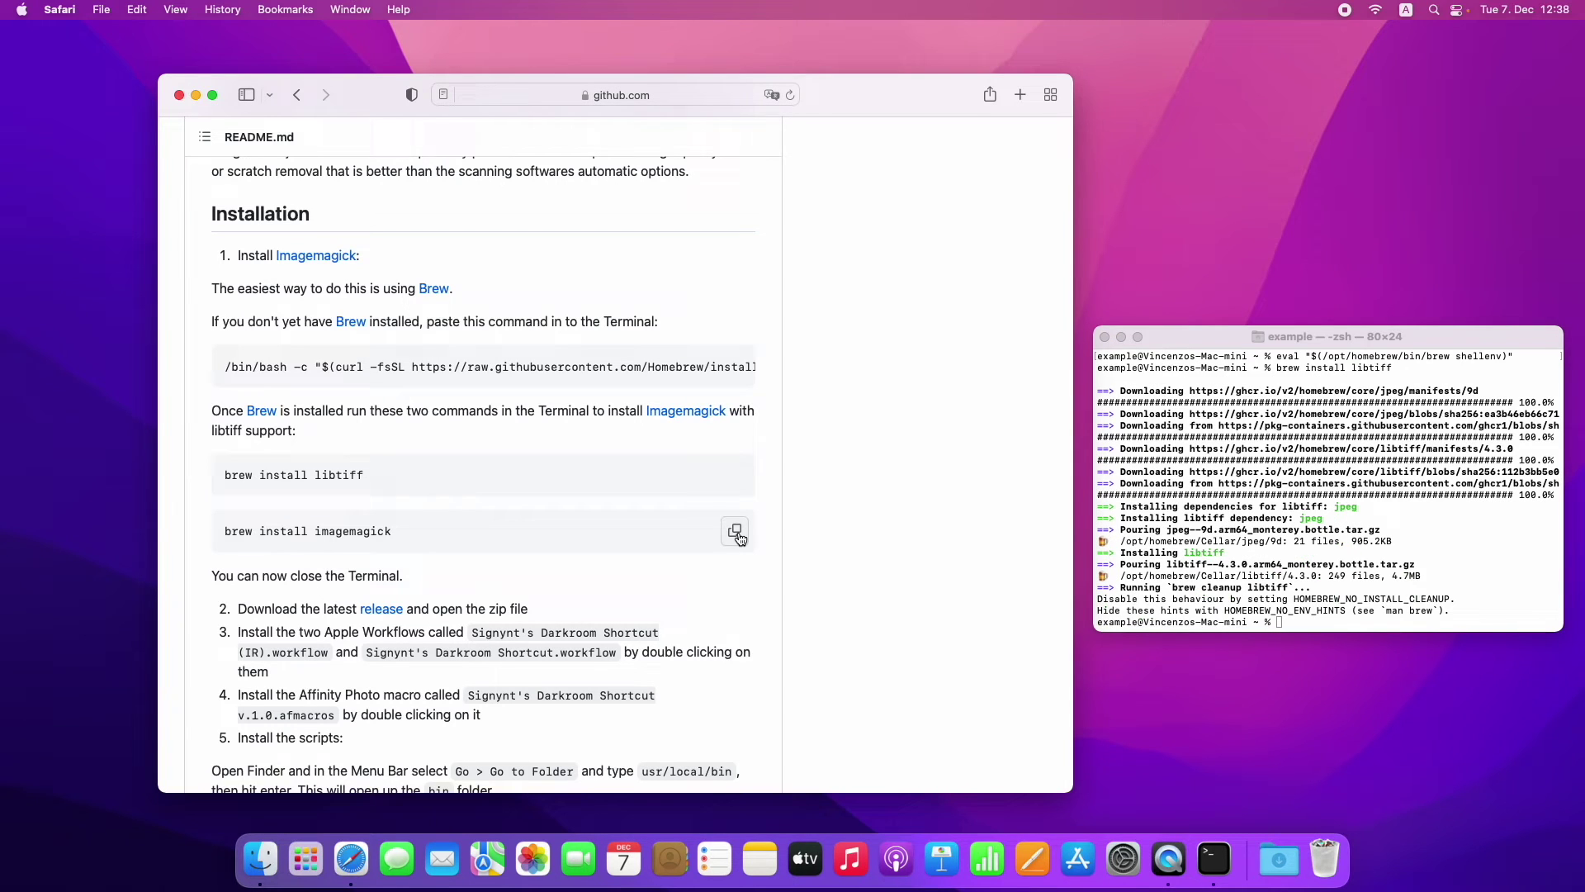
- Install ImageMagick in Terminal by running 'brew install imagemagick' copied from the README
click(736, 532)
click(1282, 530)
key(super+v)
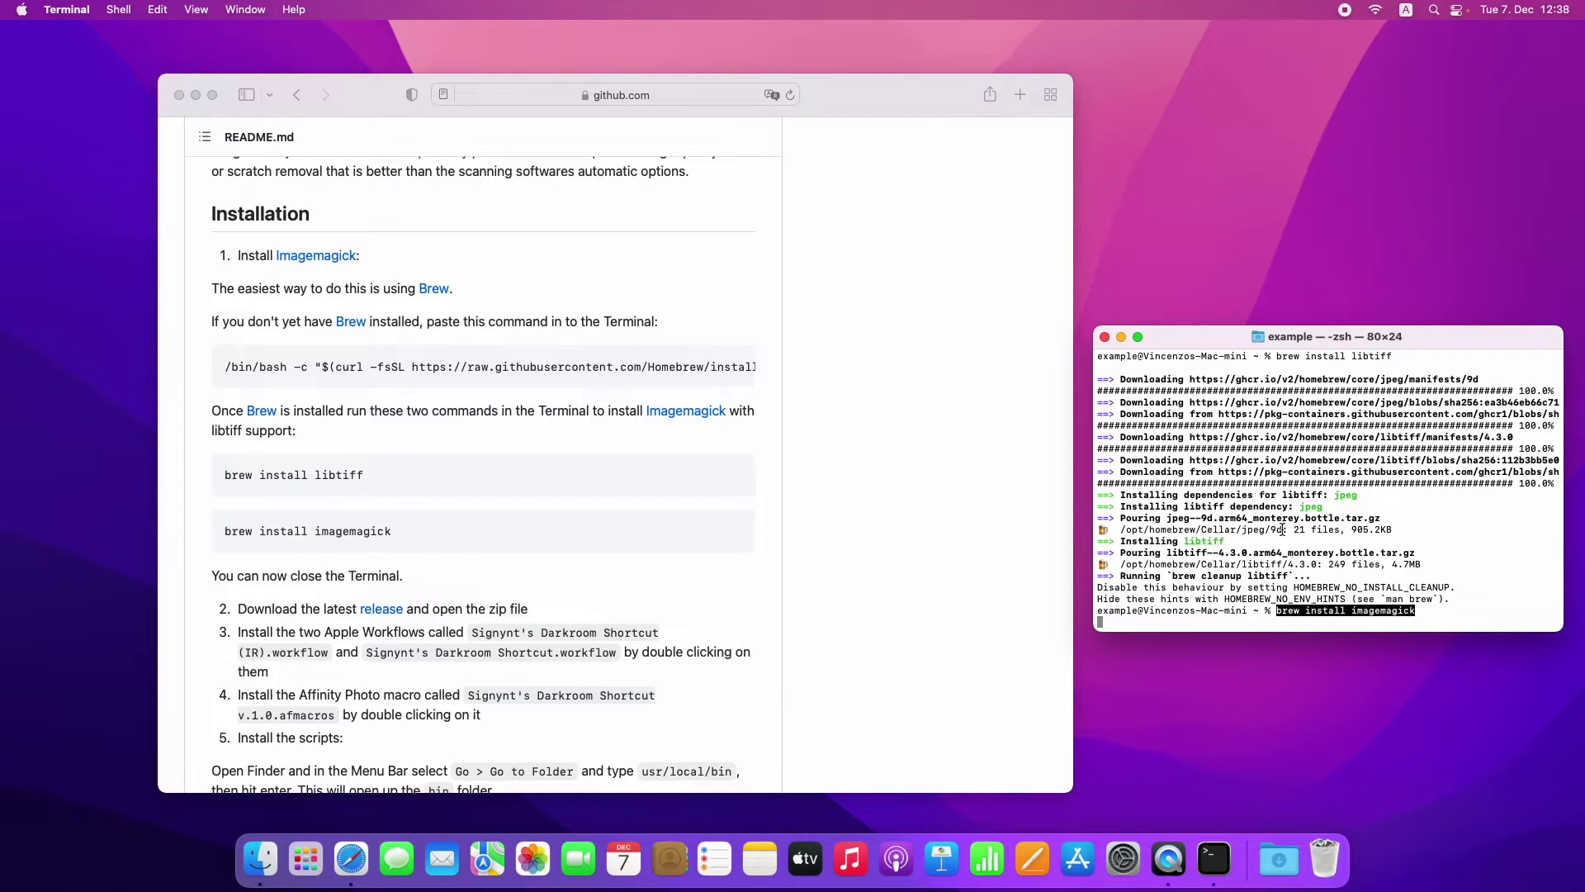
key(Return)
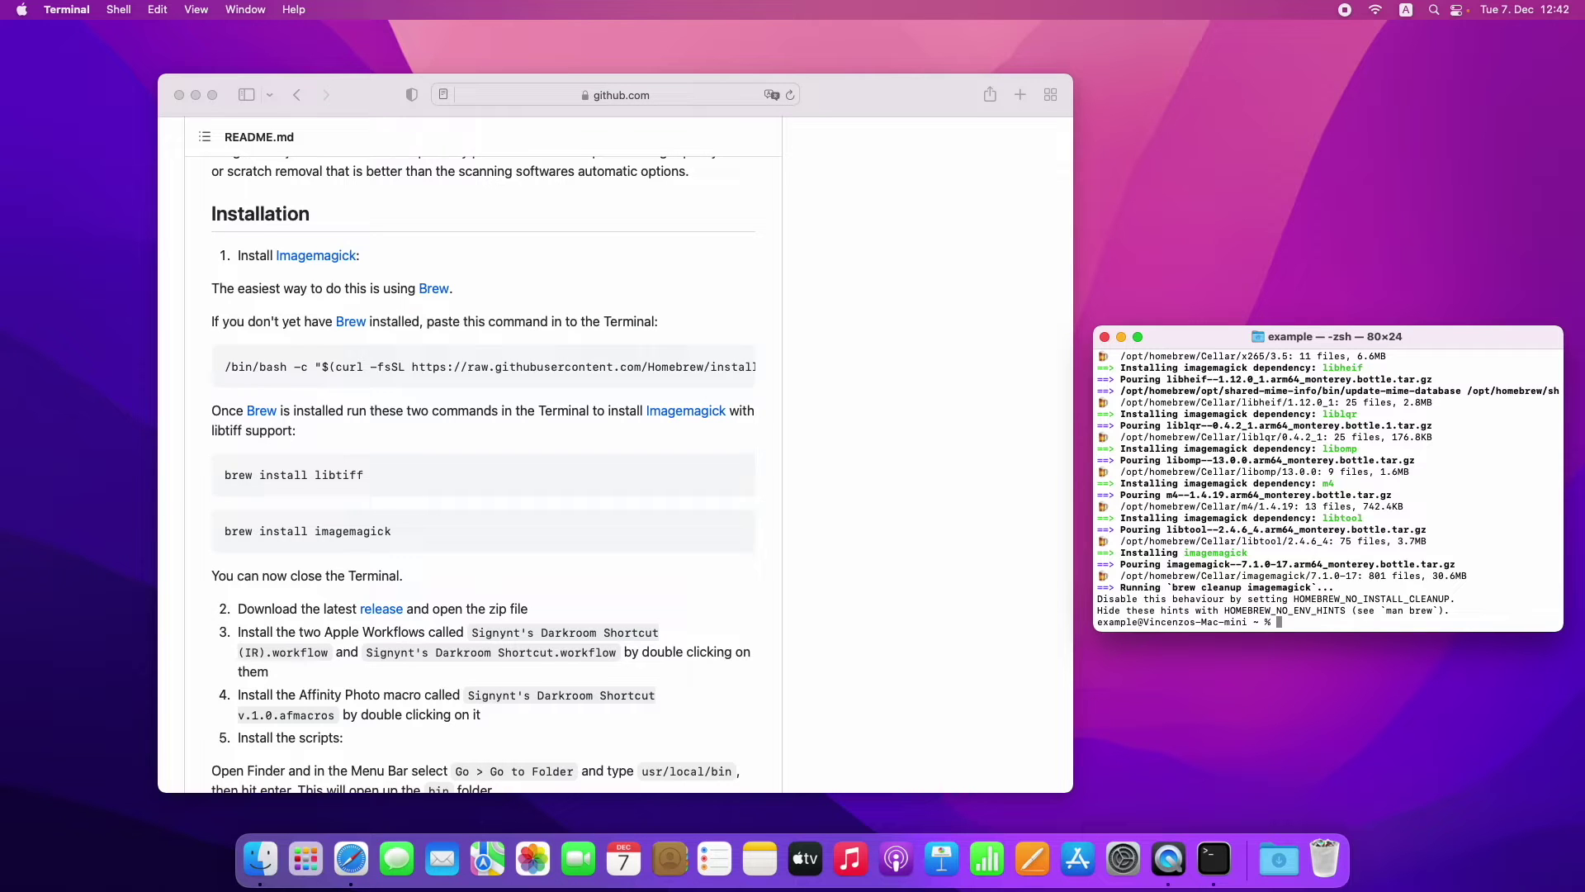
- Quit Terminal from its Dock icon once the install has finished
right_click(1213, 864)
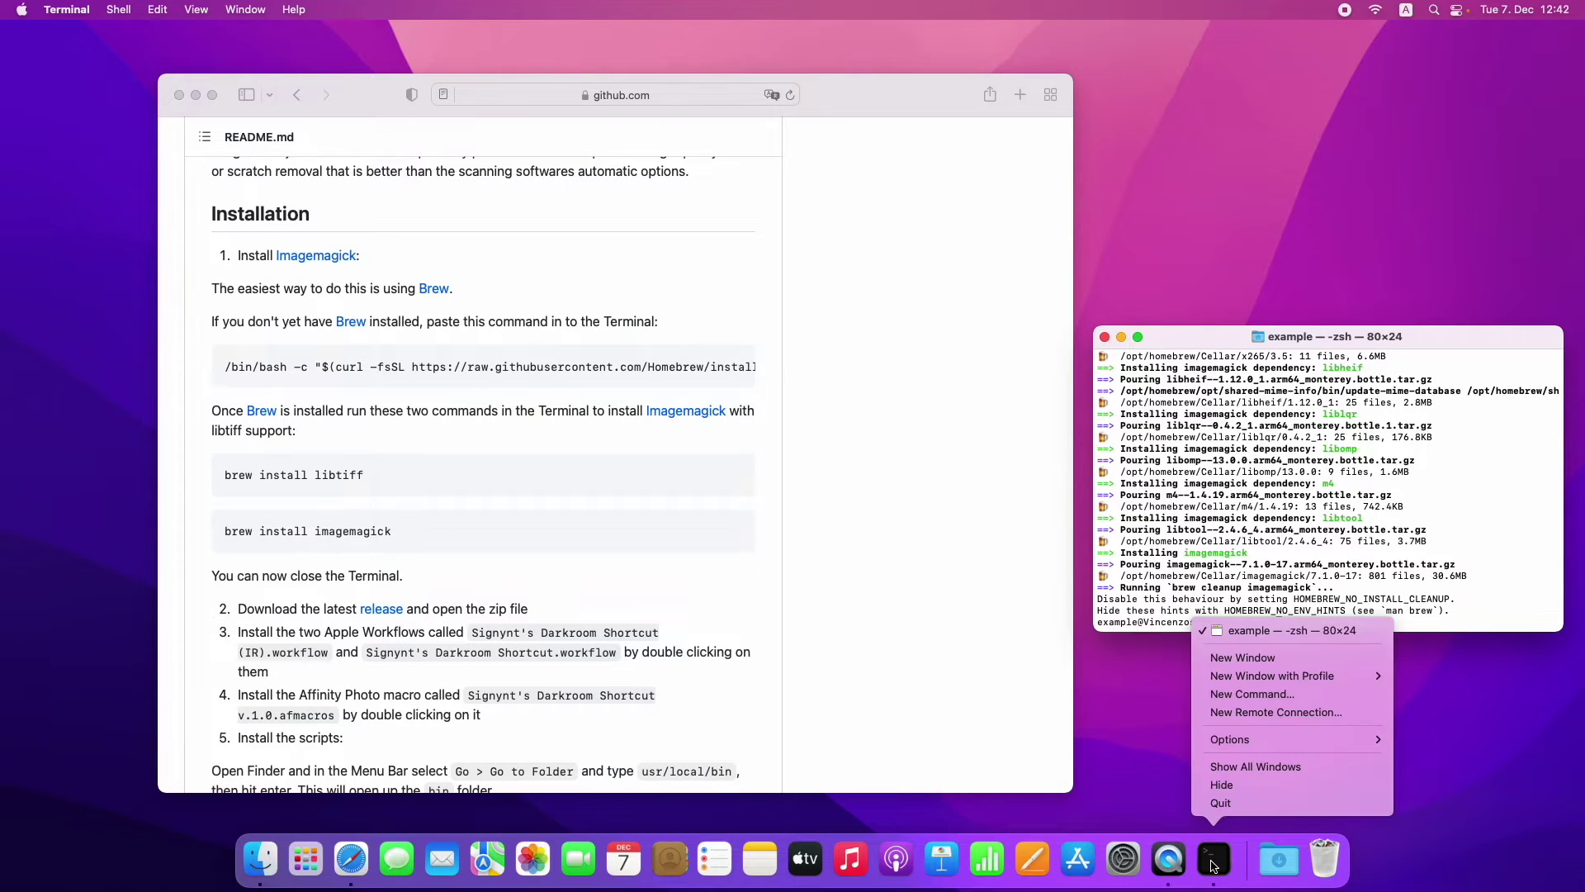
click(1215, 805)
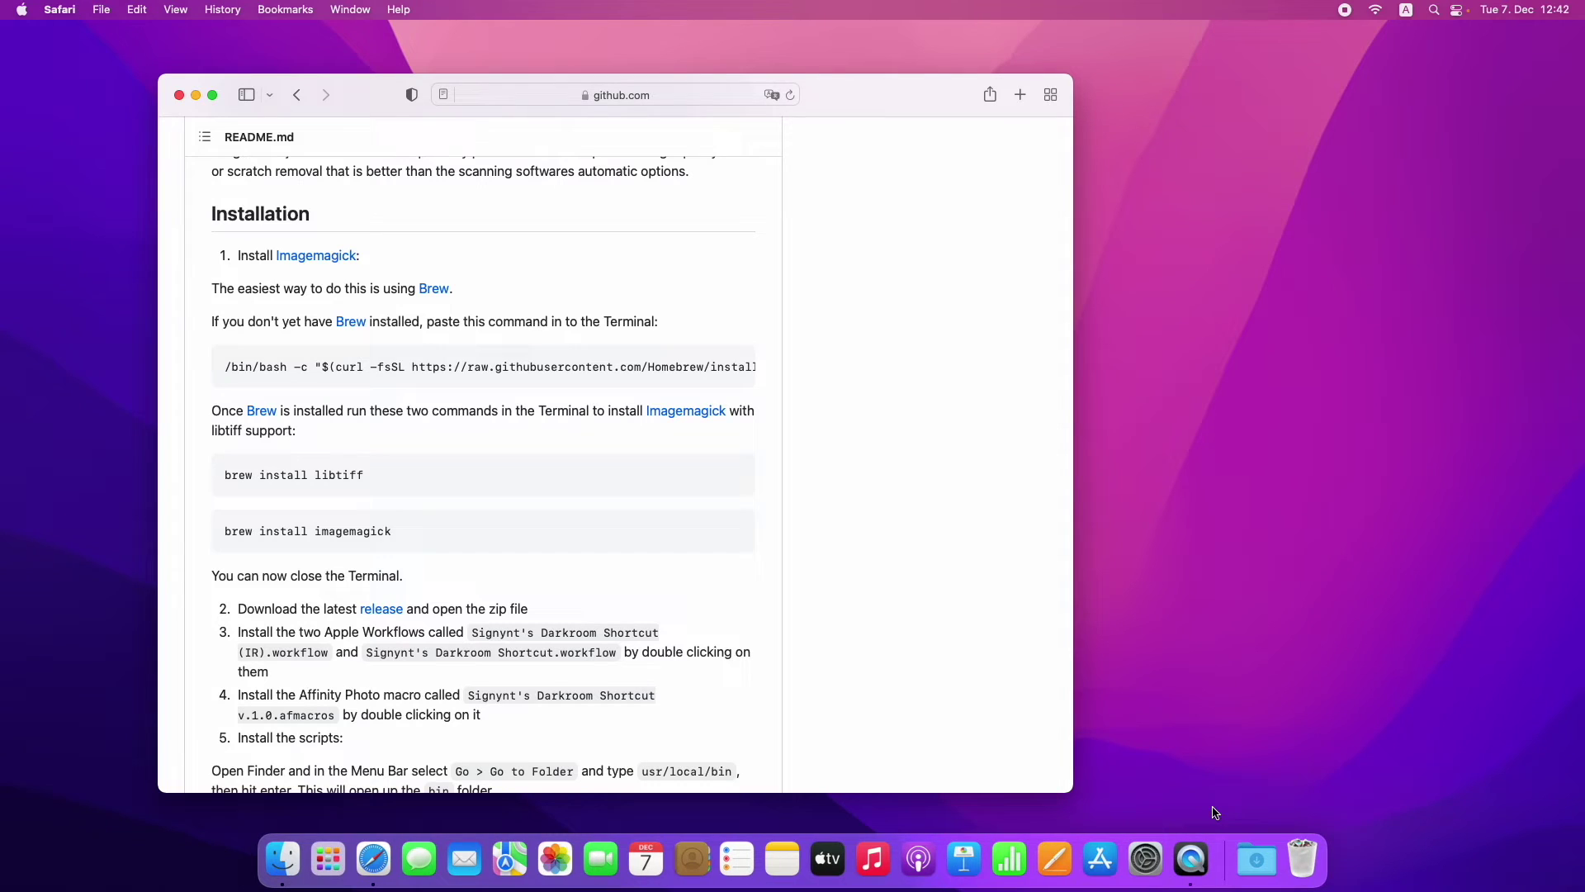
scroll(542, 439, down, 5)
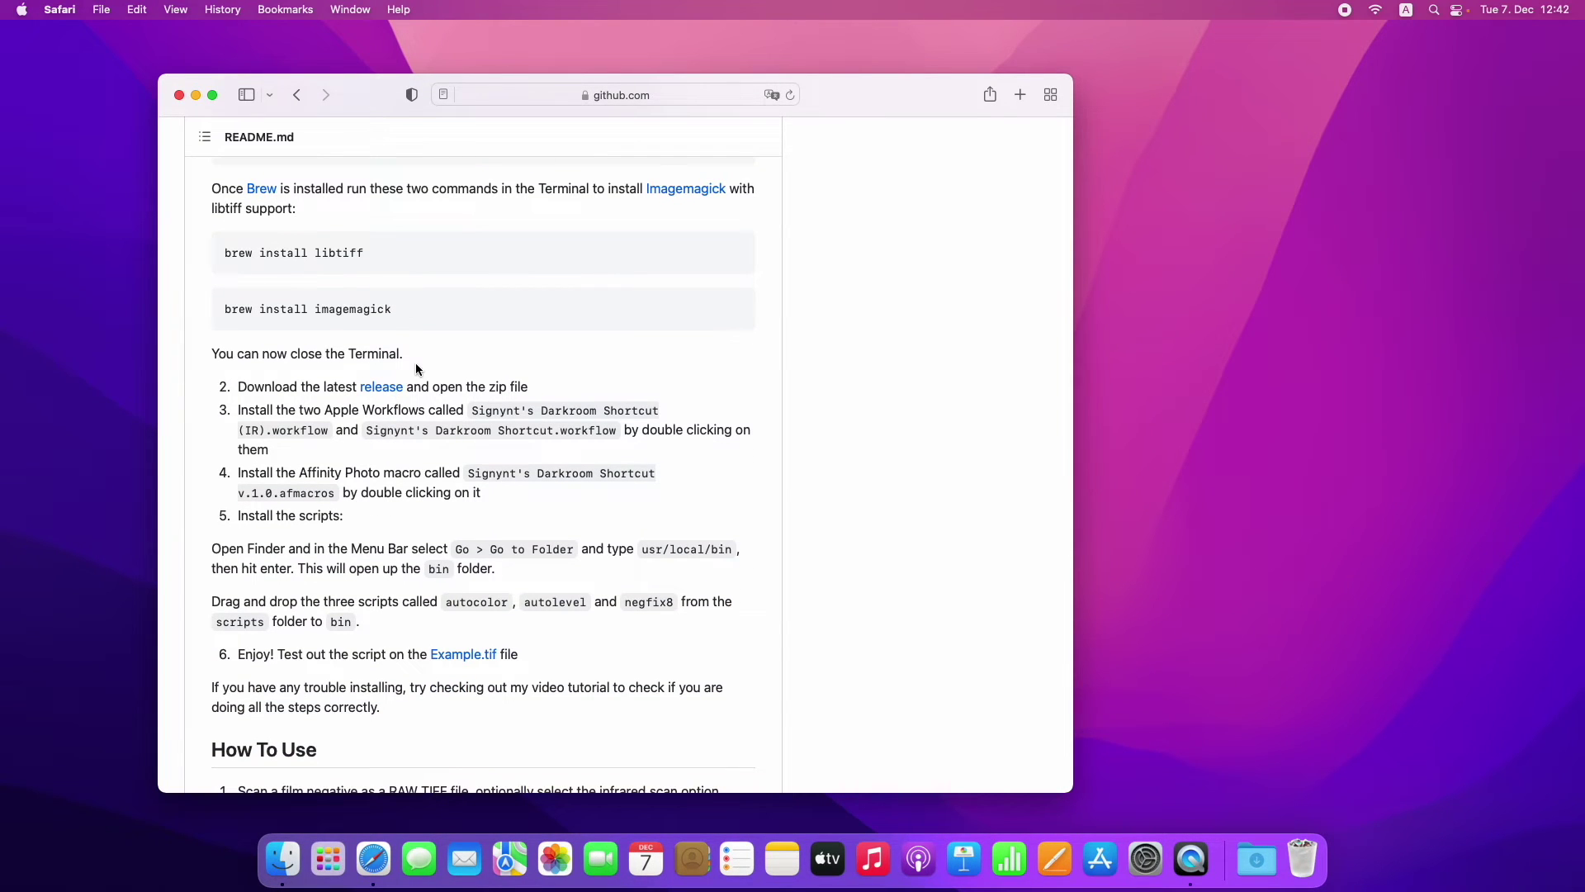
- Download the latest release from GitHub and open the signynts-darkroom-shortcut-1.0 folder from Downloads
click(378, 386)
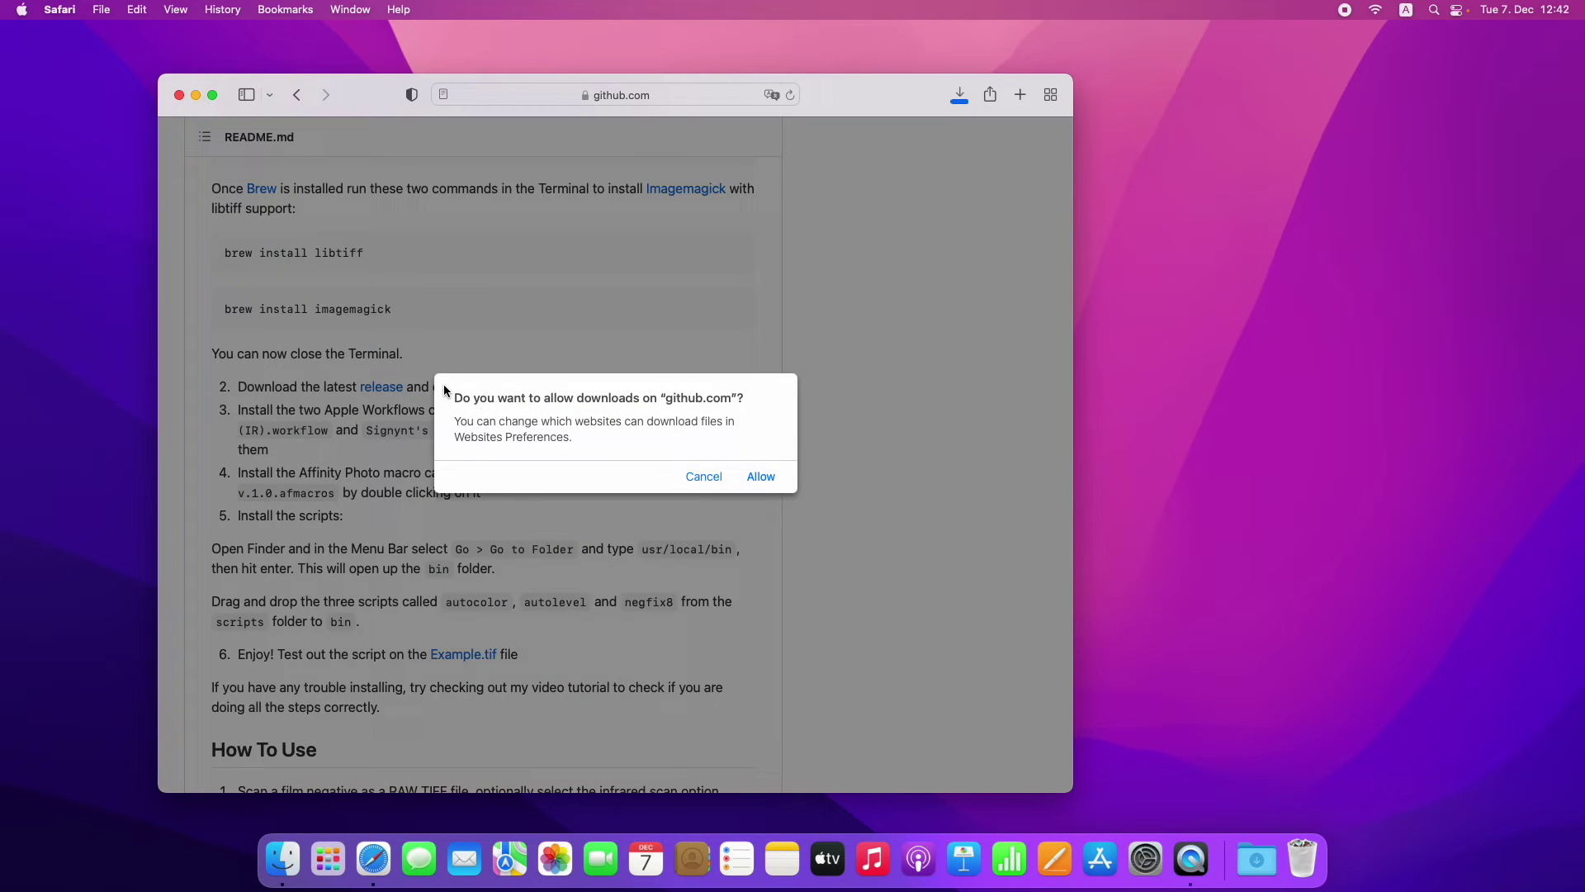
click(765, 473)
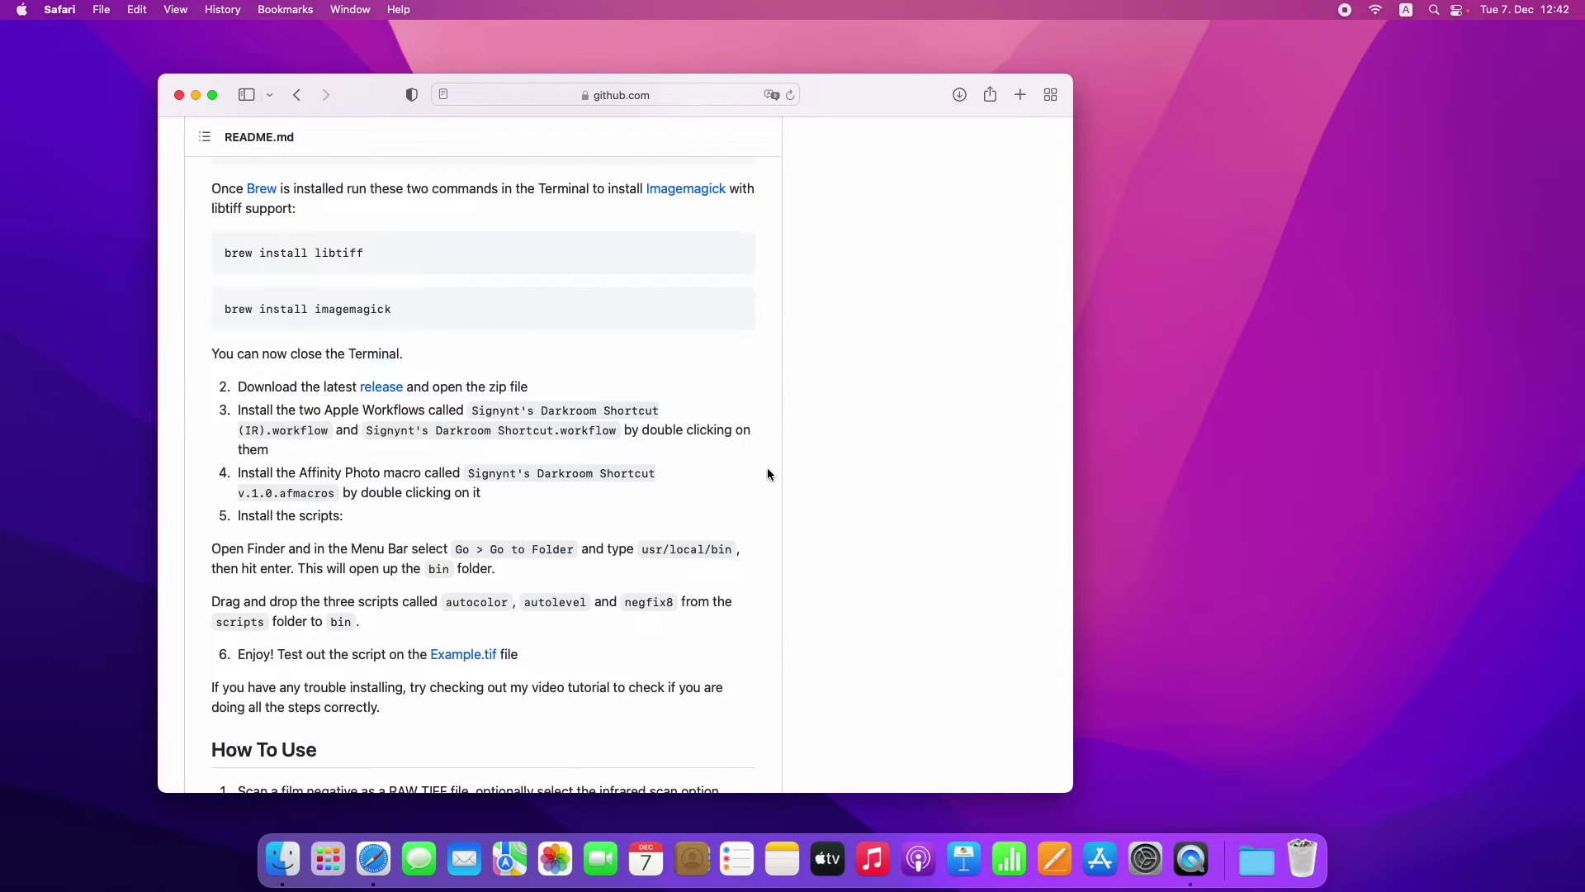
click(1254, 858)
click(1254, 743)
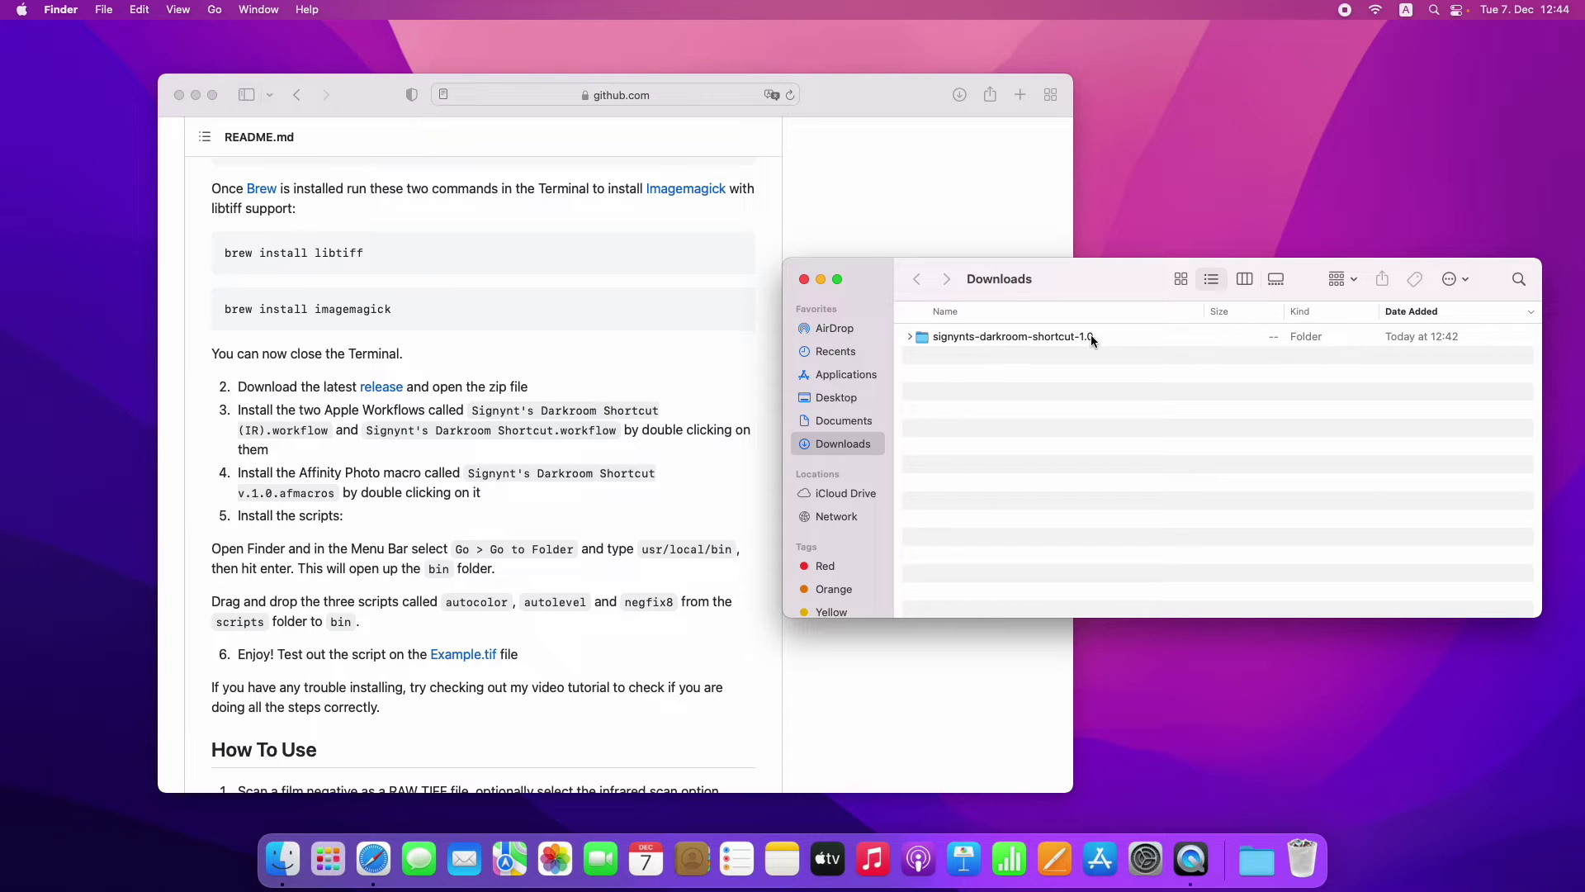
double_click(991, 340)
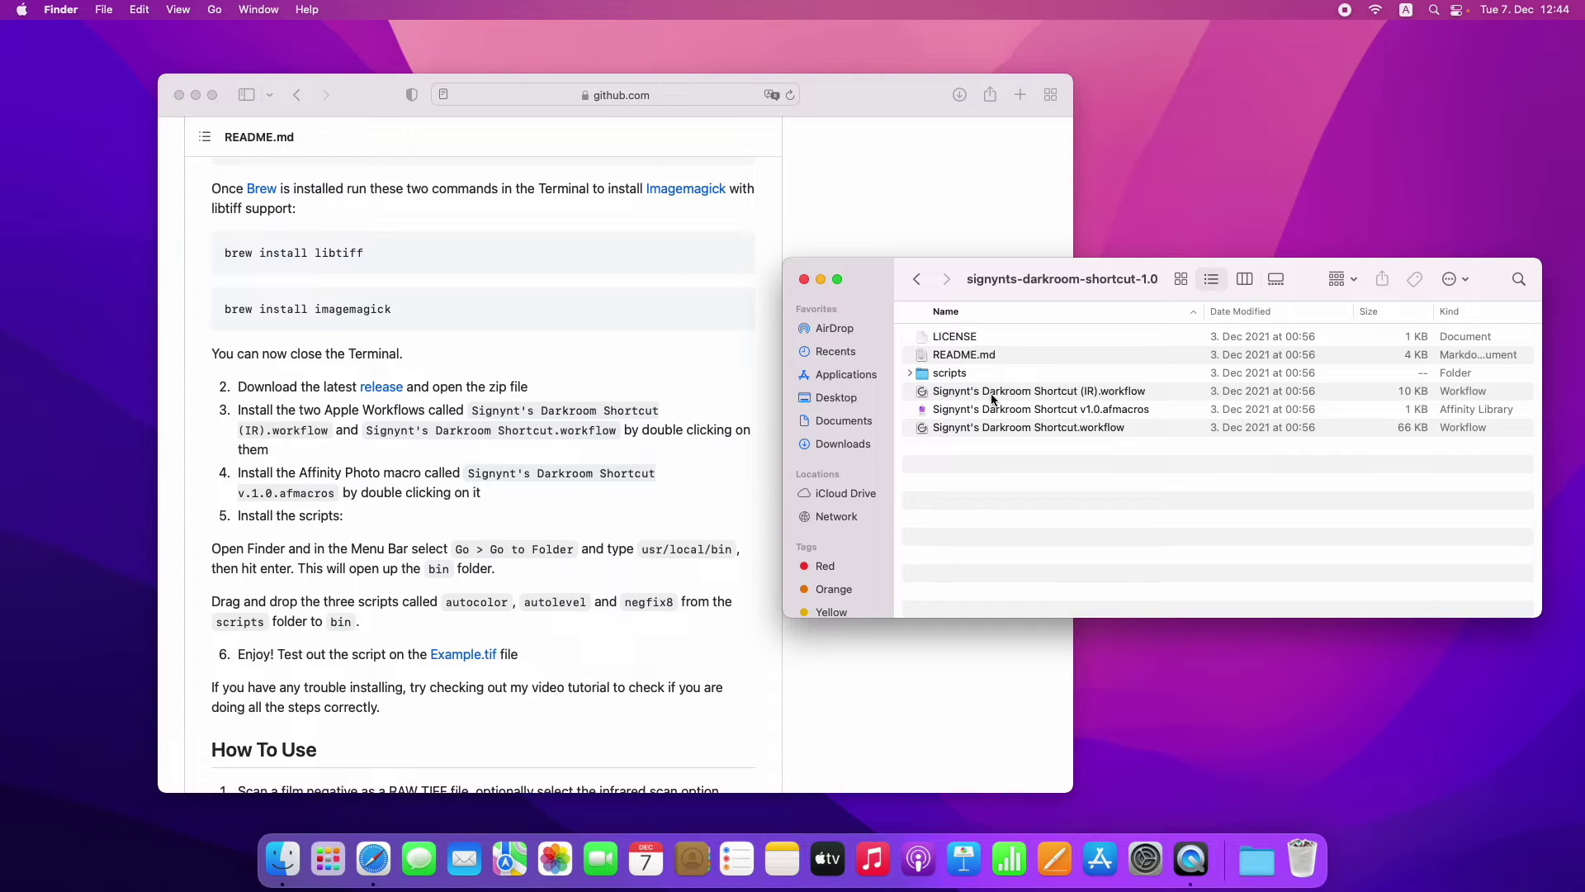
- Install the Signynt's Darkroom Shortcut (IR) workflow as a Finder Quick Action
click(1076, 394)
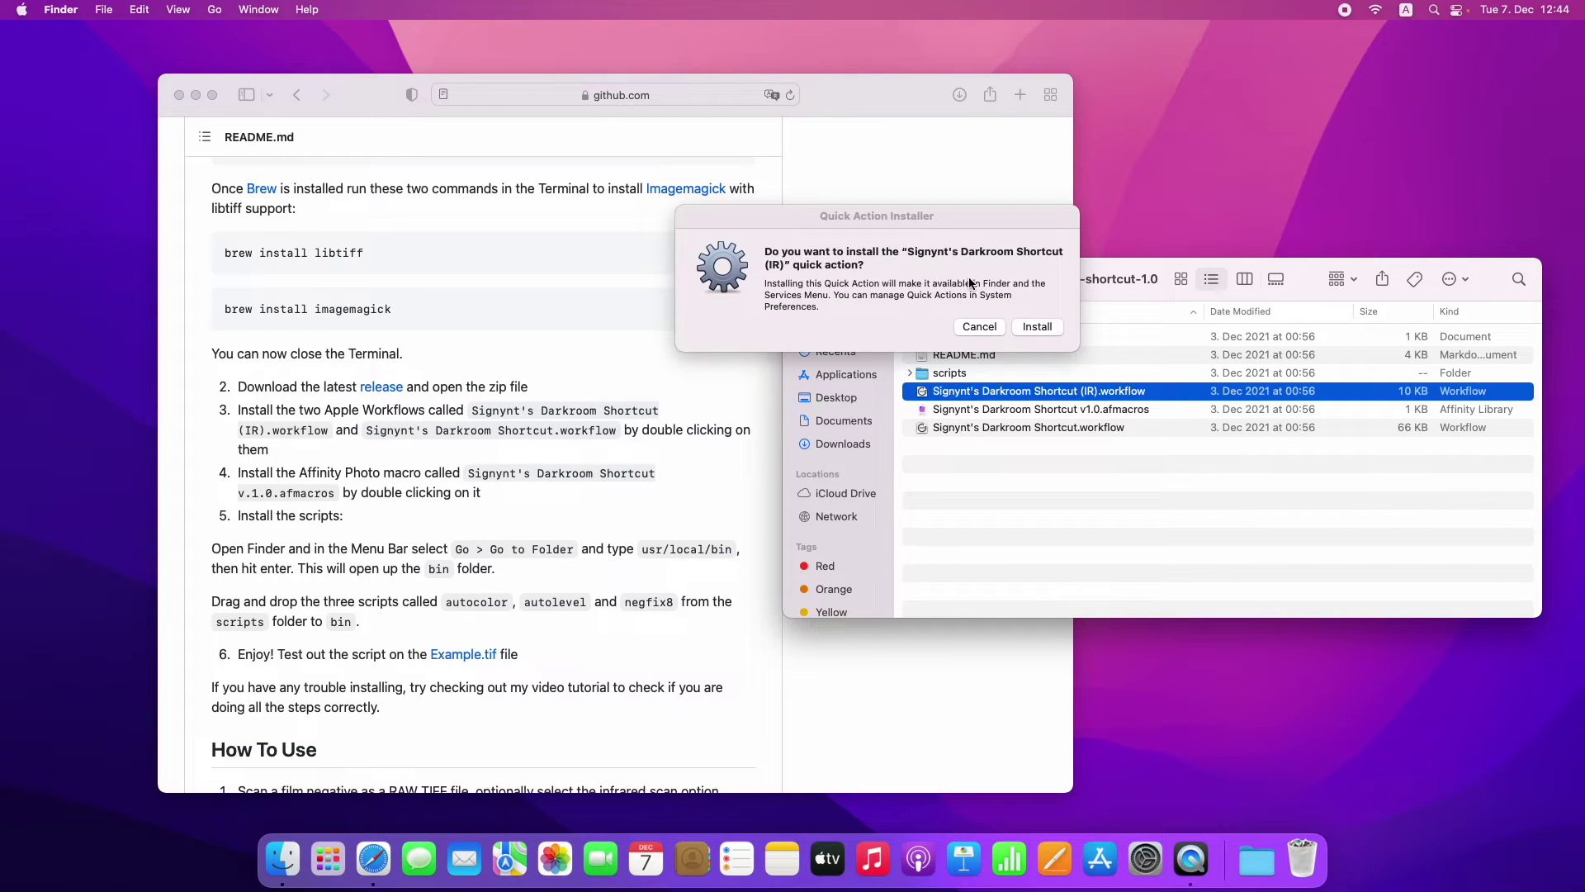
click(1037, 326)
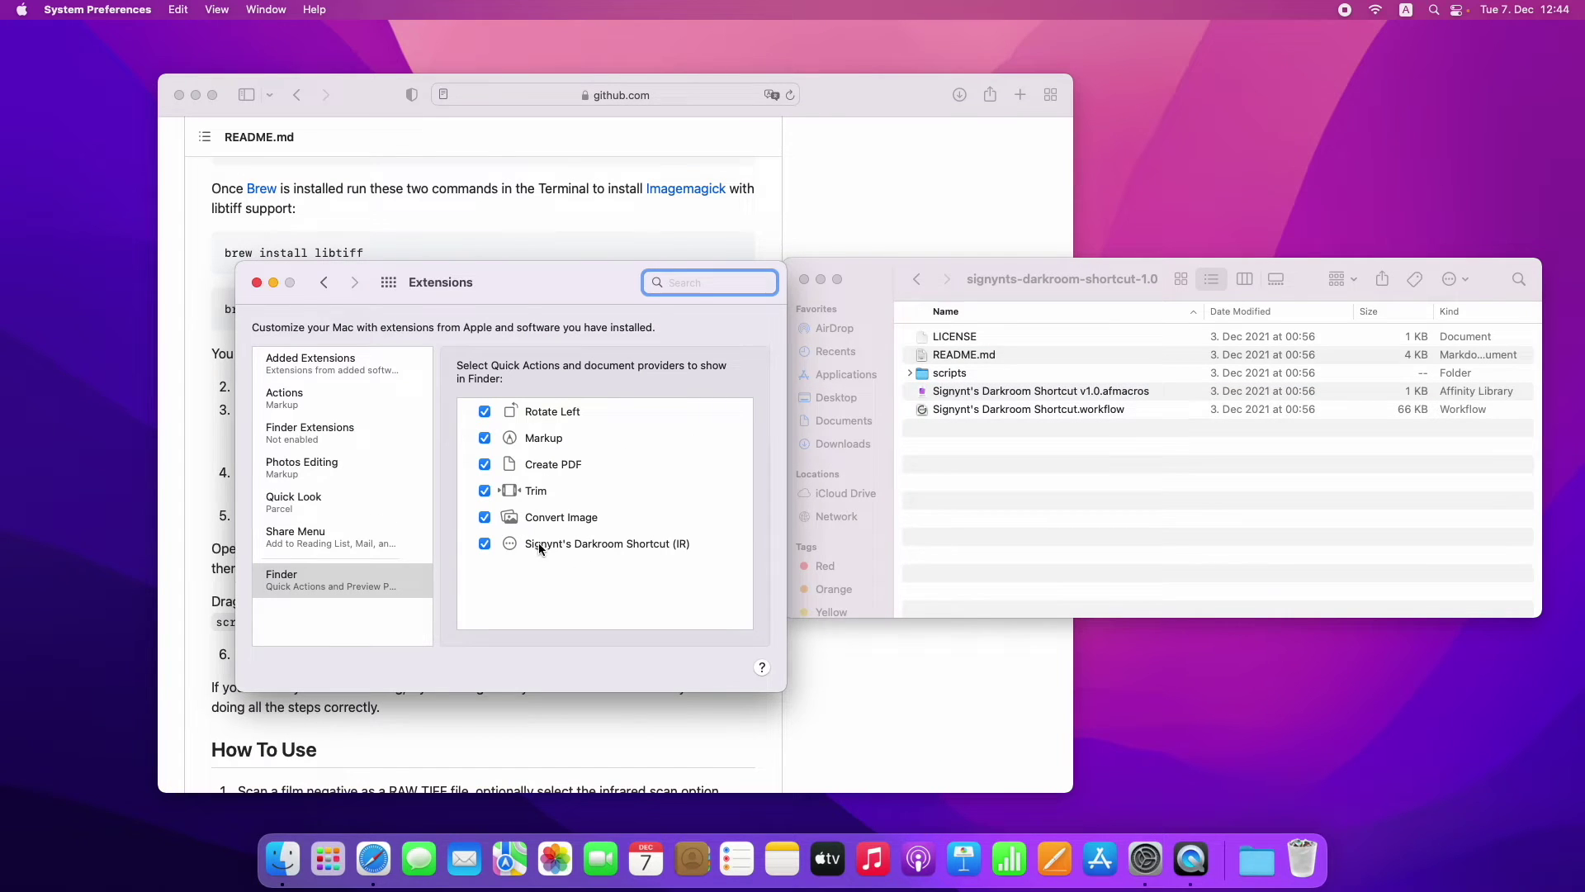
click(953, 457)
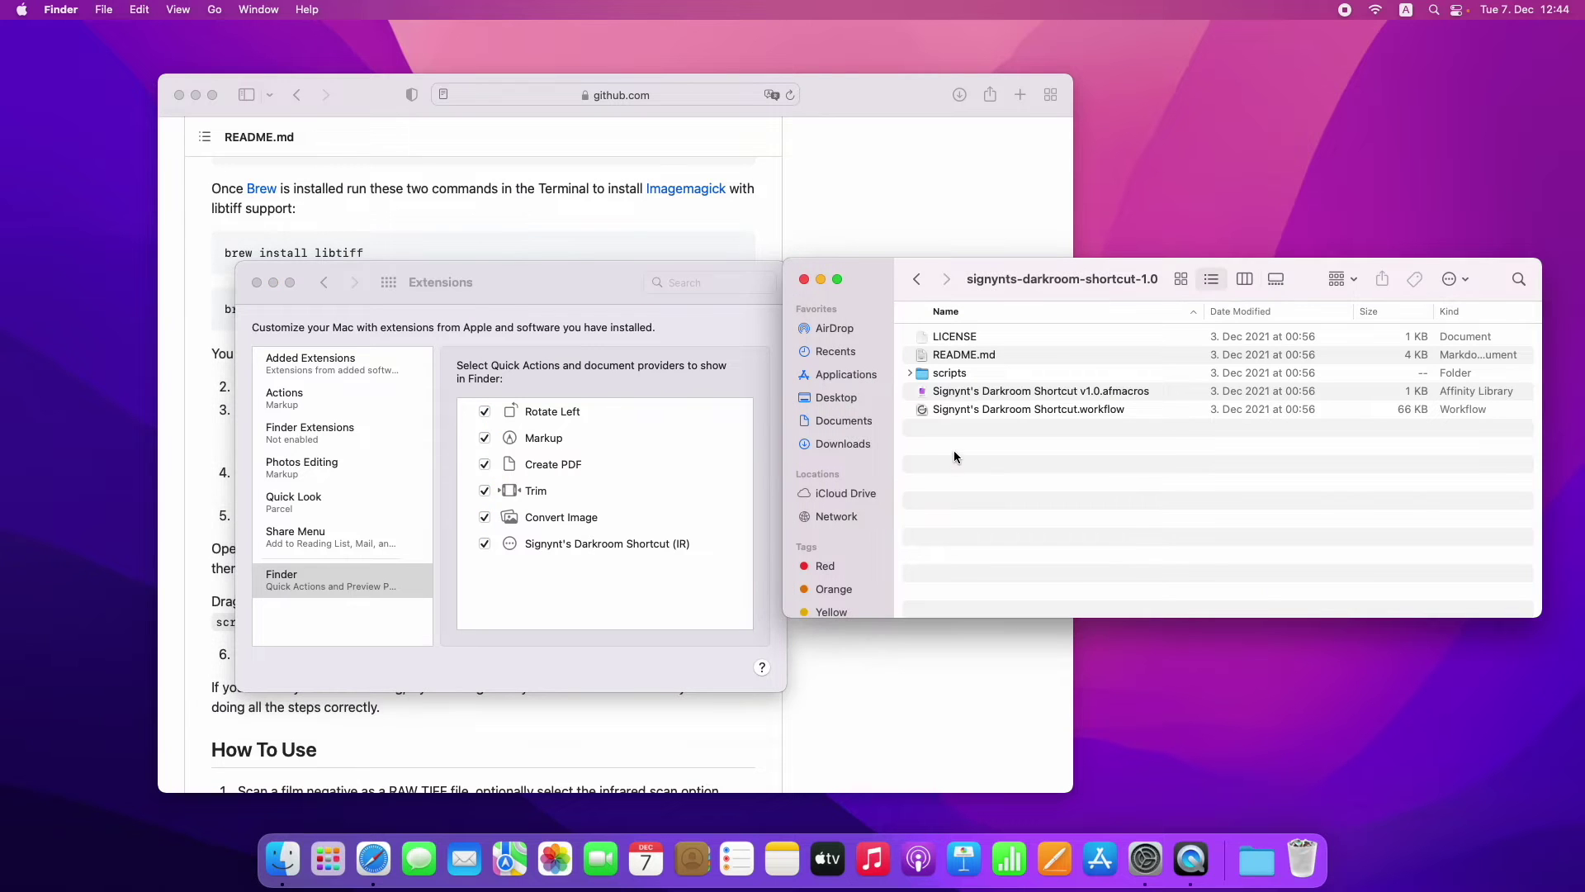
- Install the standard Signynt's Darkroom Shortcut workflow and close the extensions settings
double_click(1063, 410)
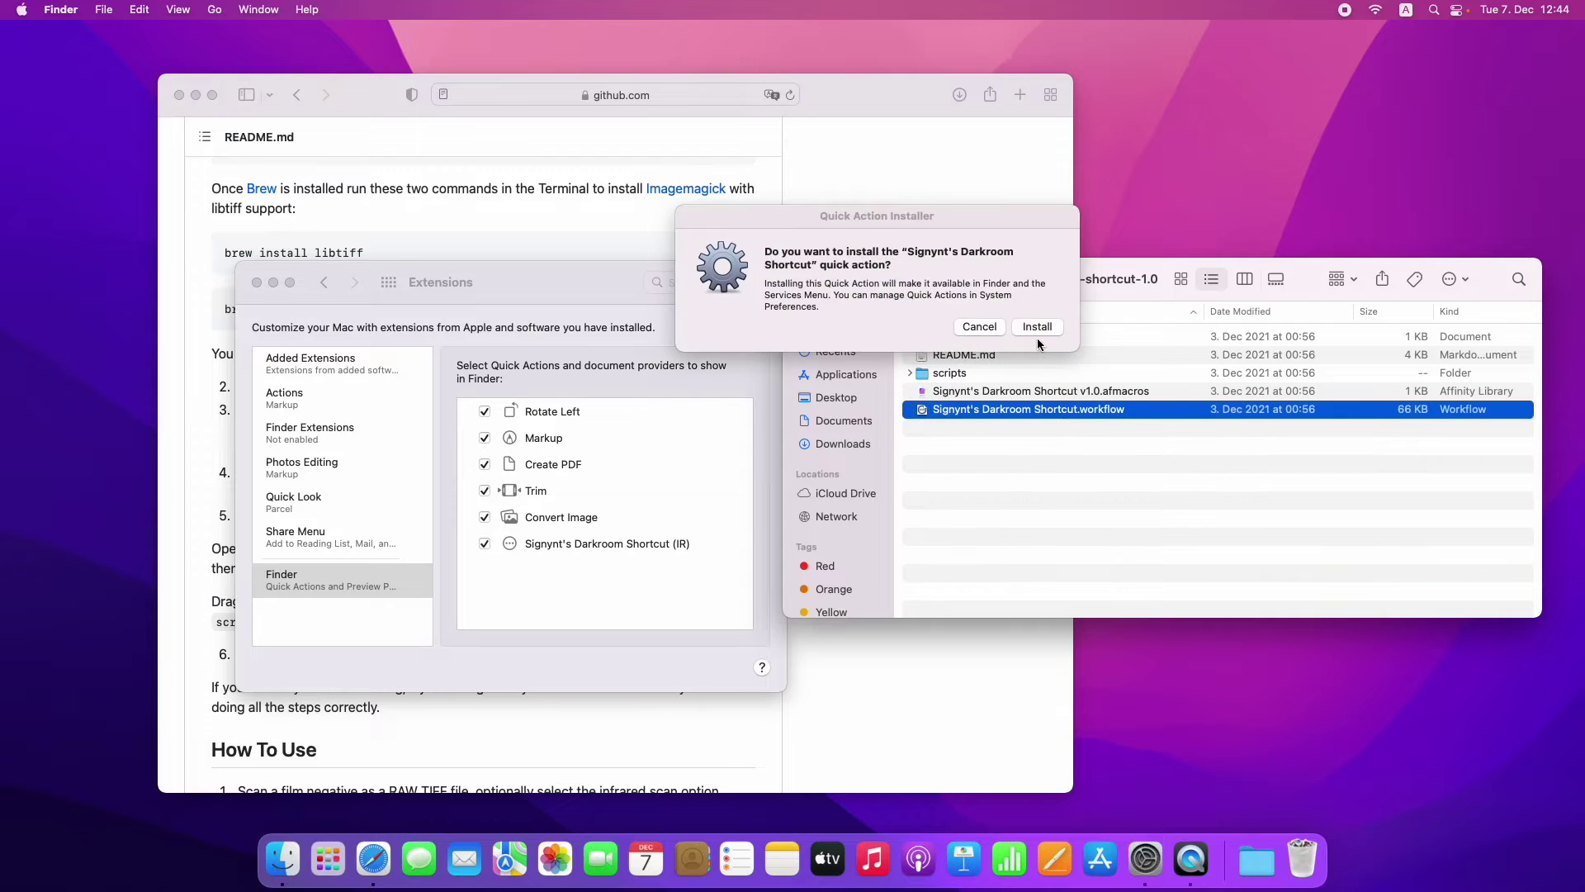
click(1033, 325)
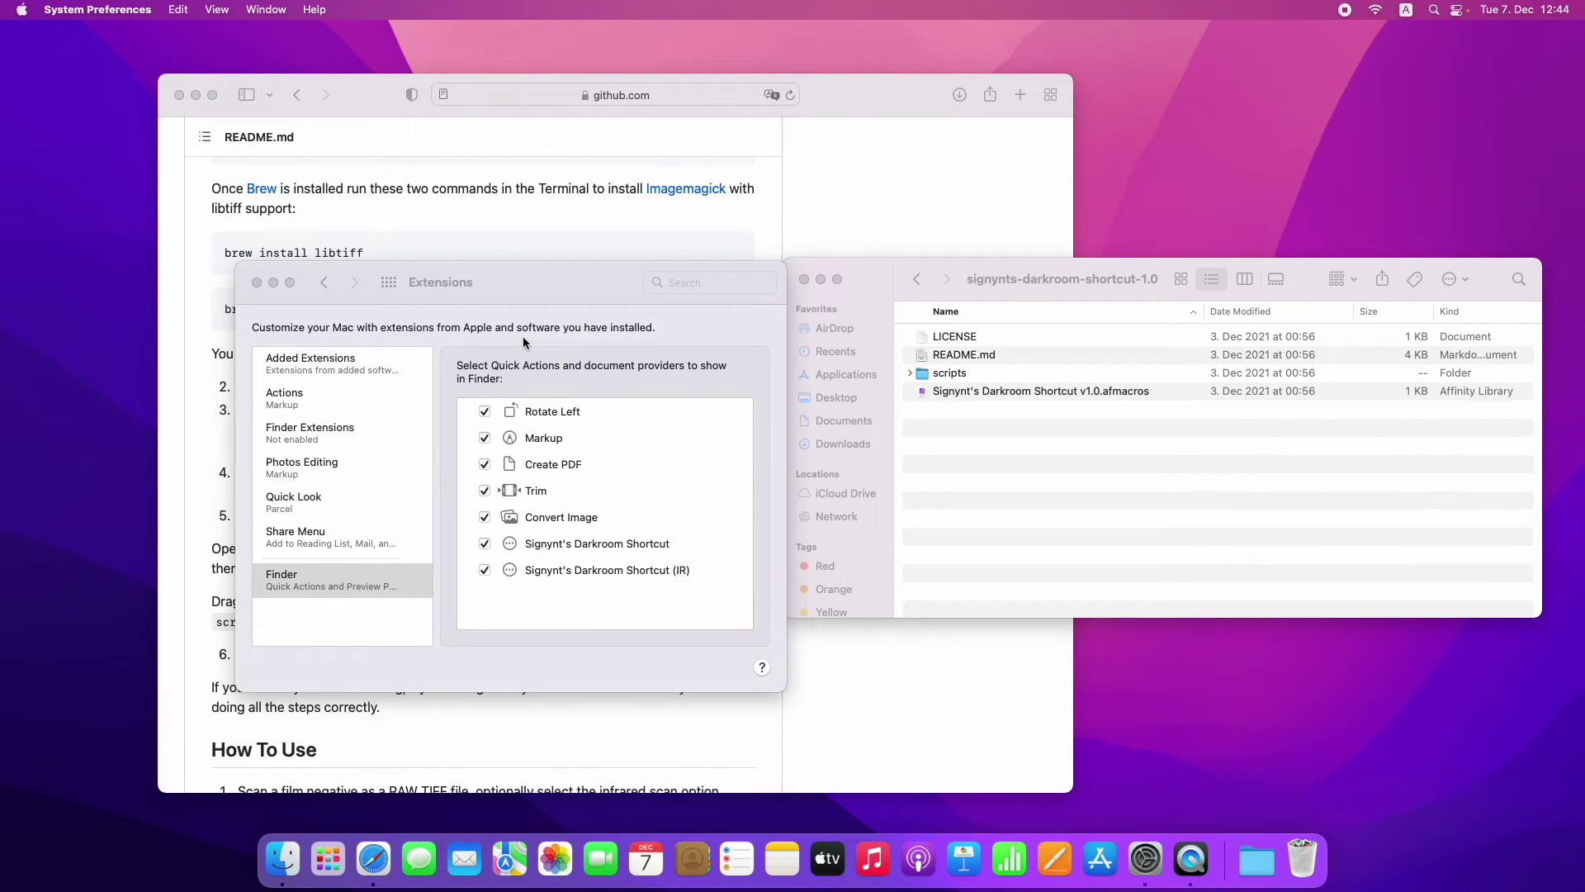
click(494, 274)
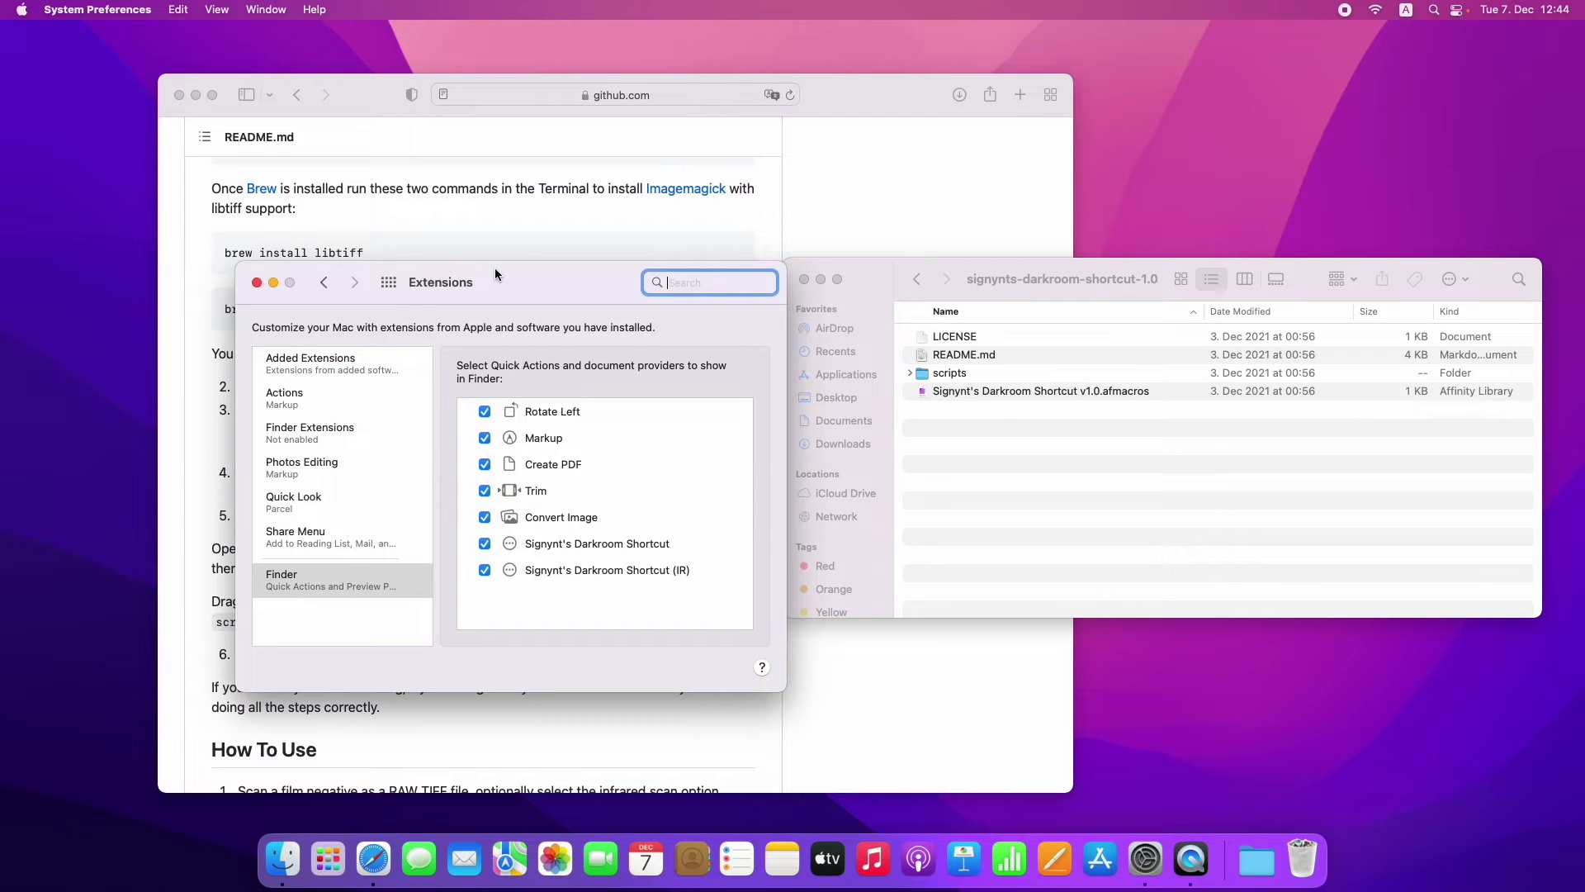
click(257, 283)
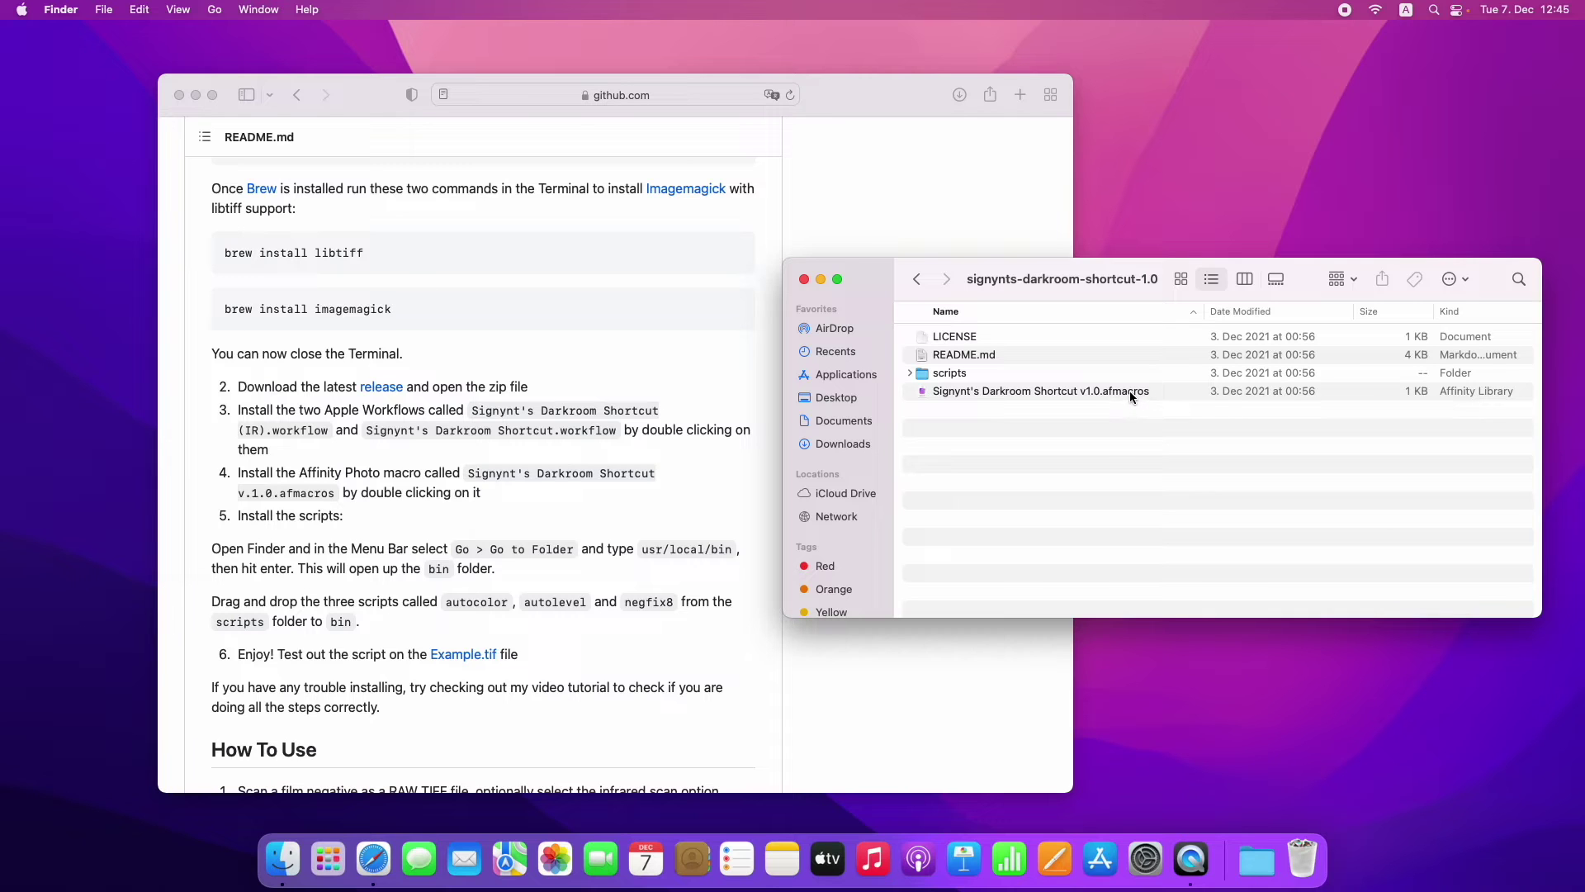
- Import the Darkroom Shortcut v.1.0 macro library and collapse the Default macro group
double_click(1064, 390)
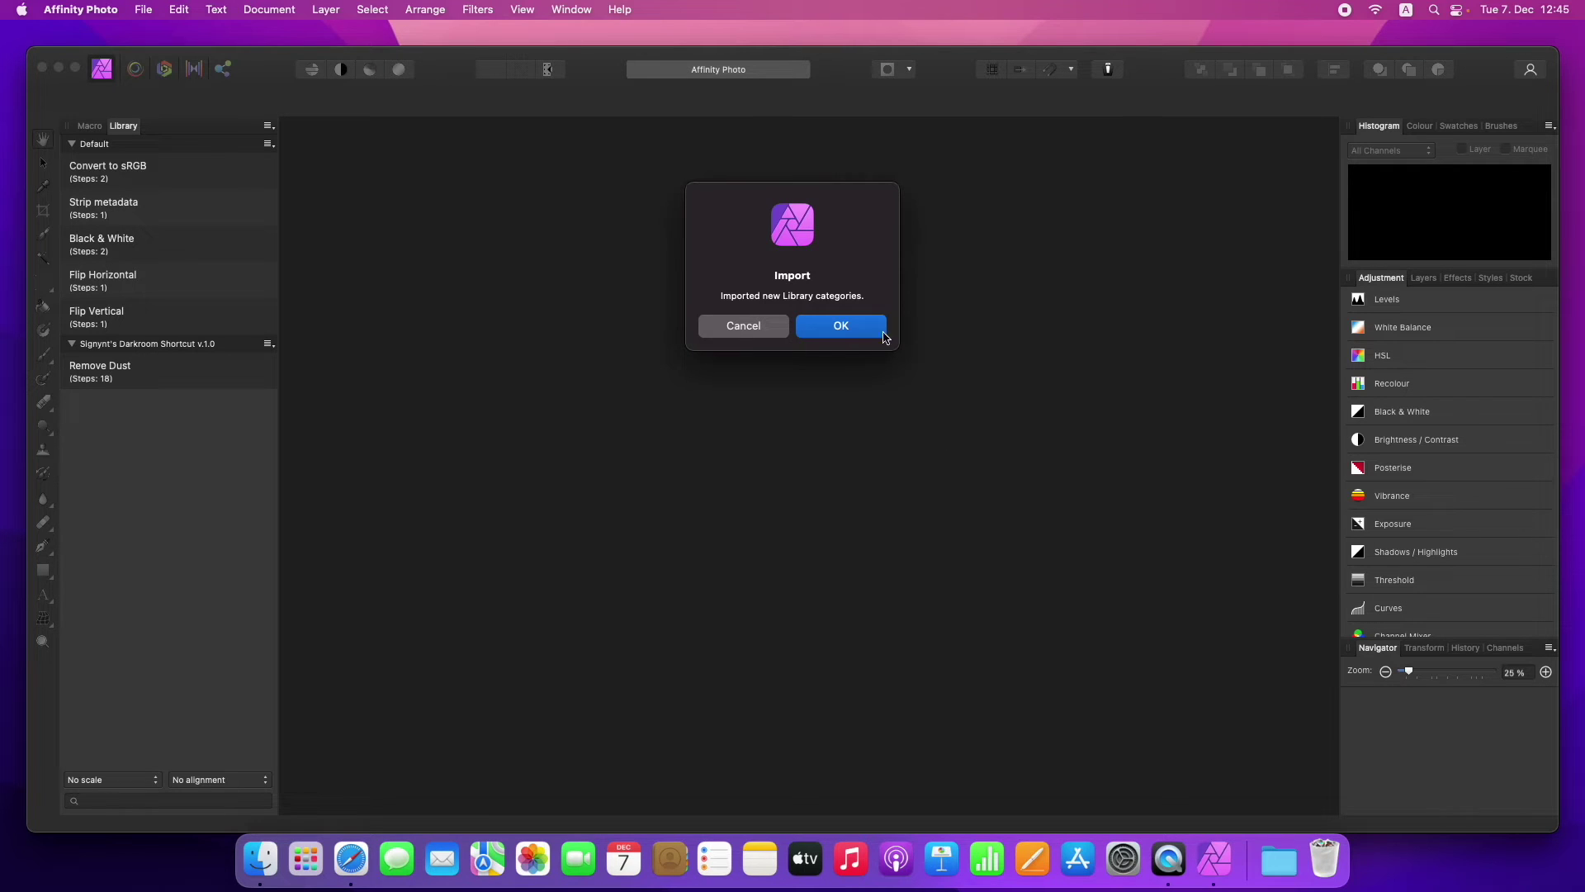
click(854, 327)
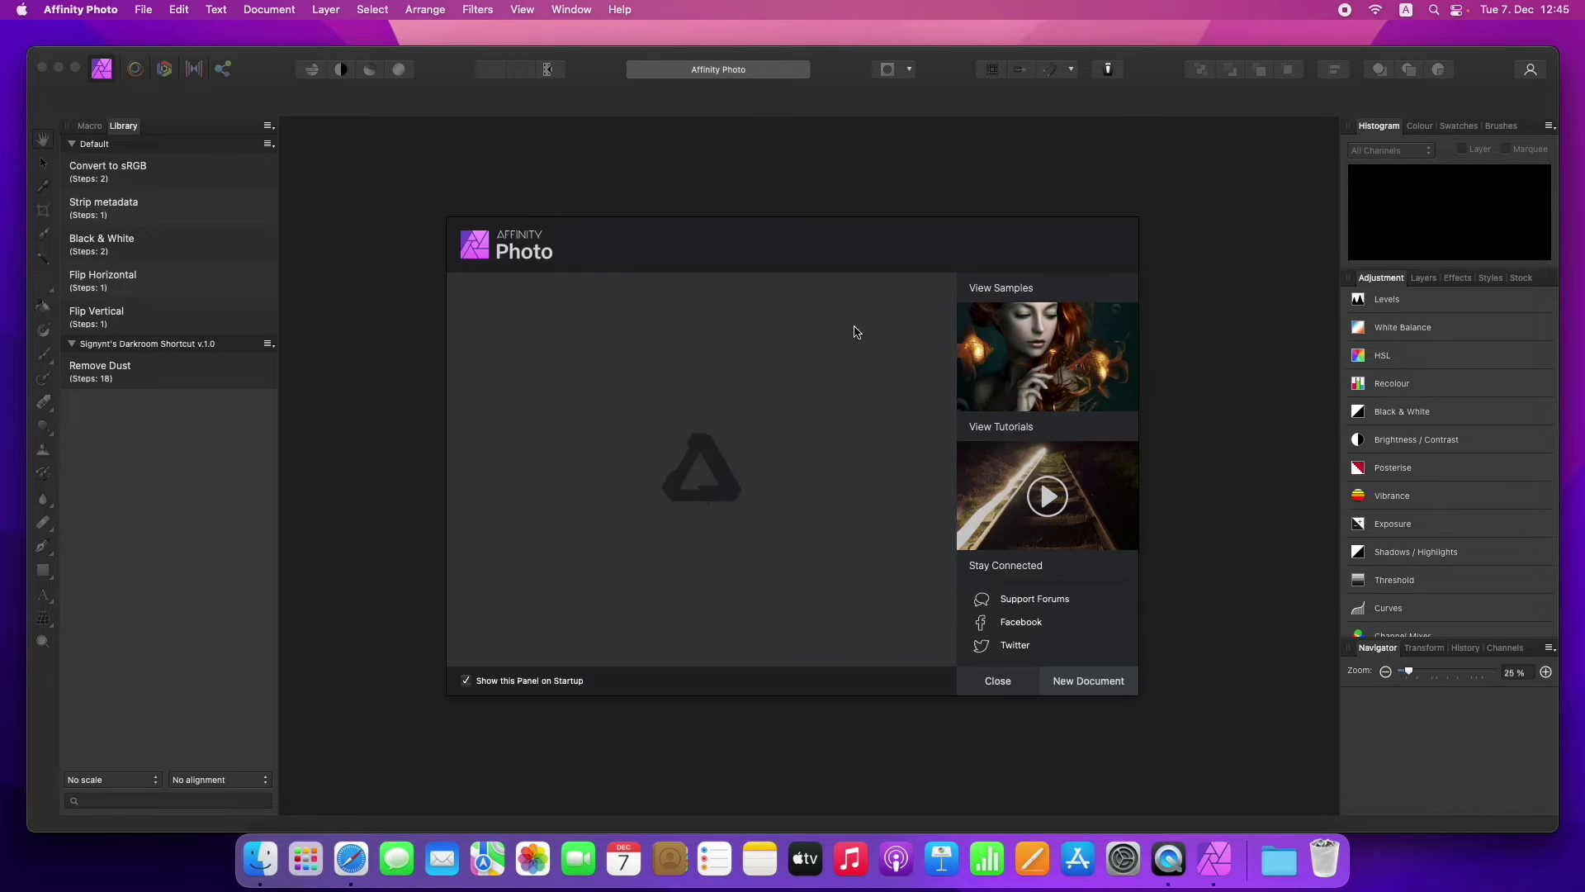
click(1013, 682)
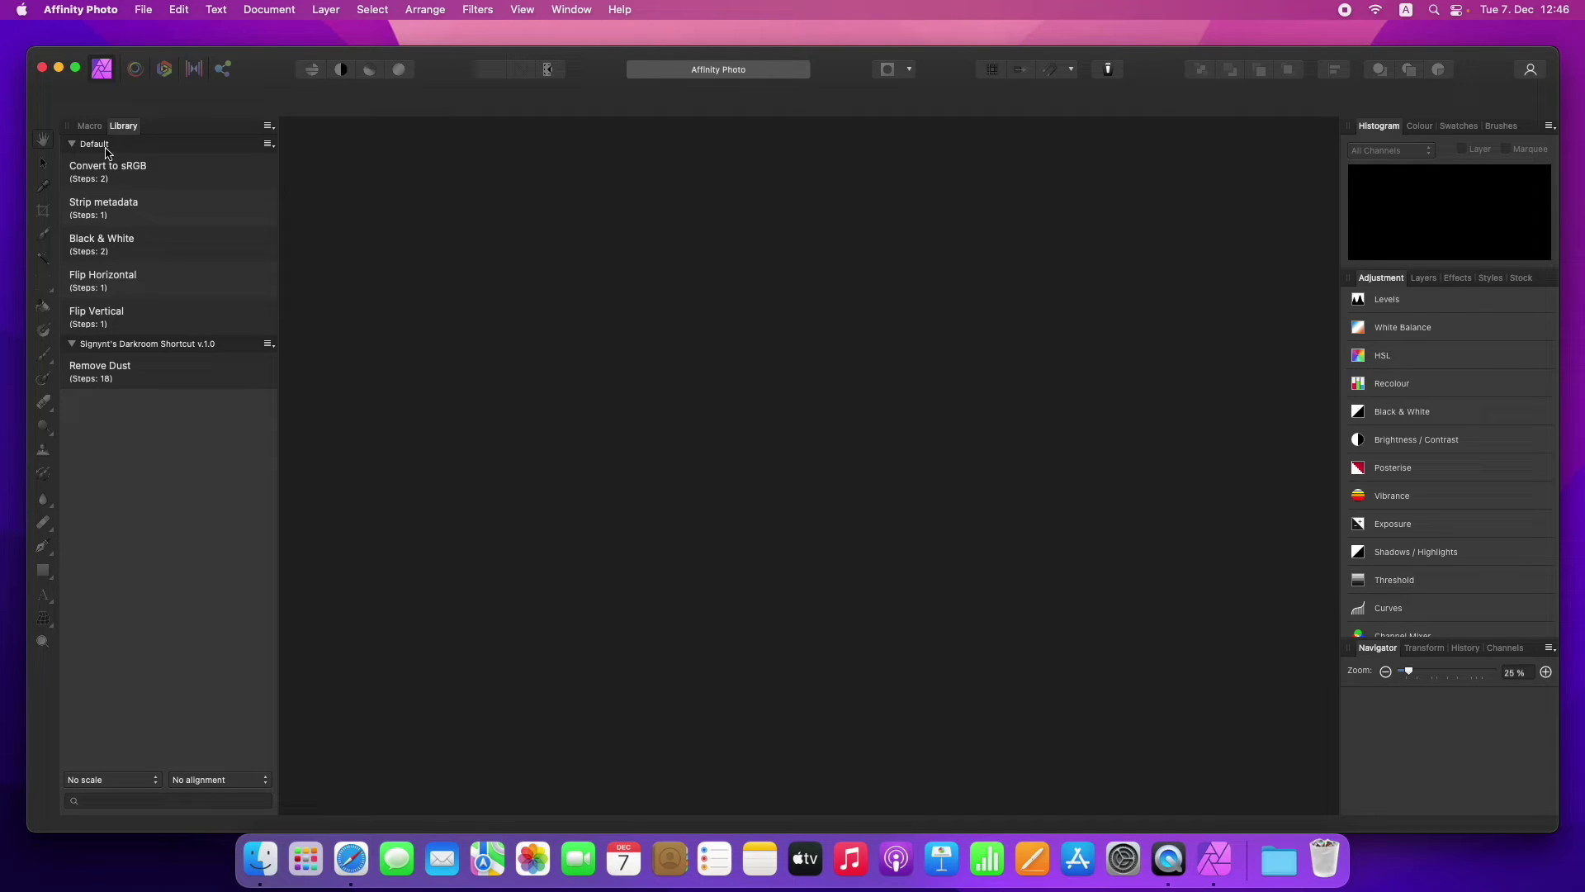
click(71, 145)
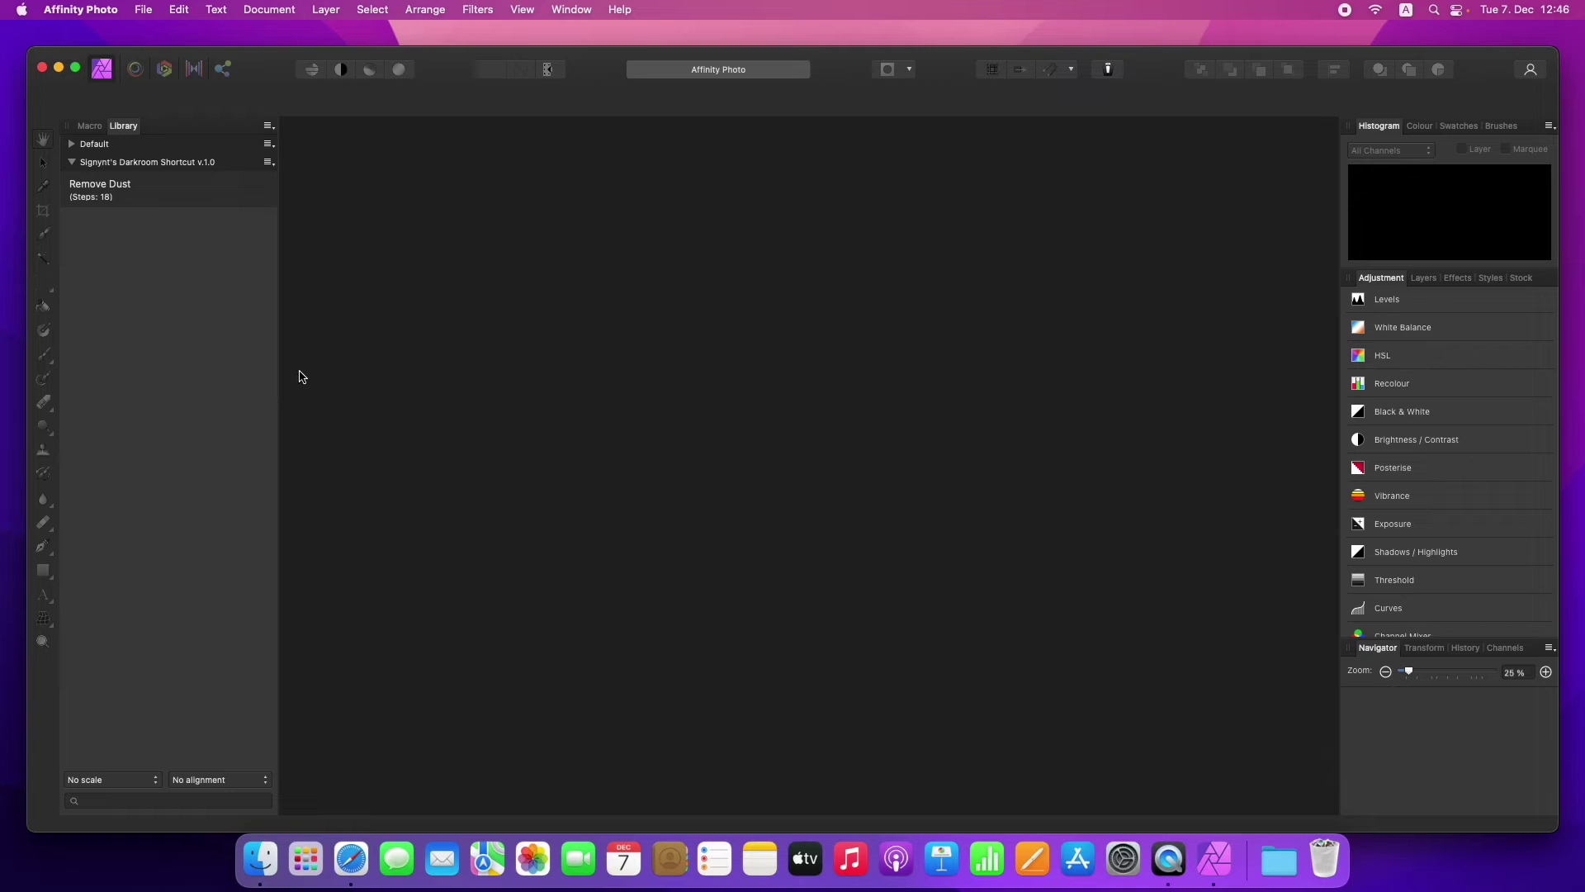
- Leave the panel options menu unchanged and begin quitting Affinity Photo
click(520, 10)
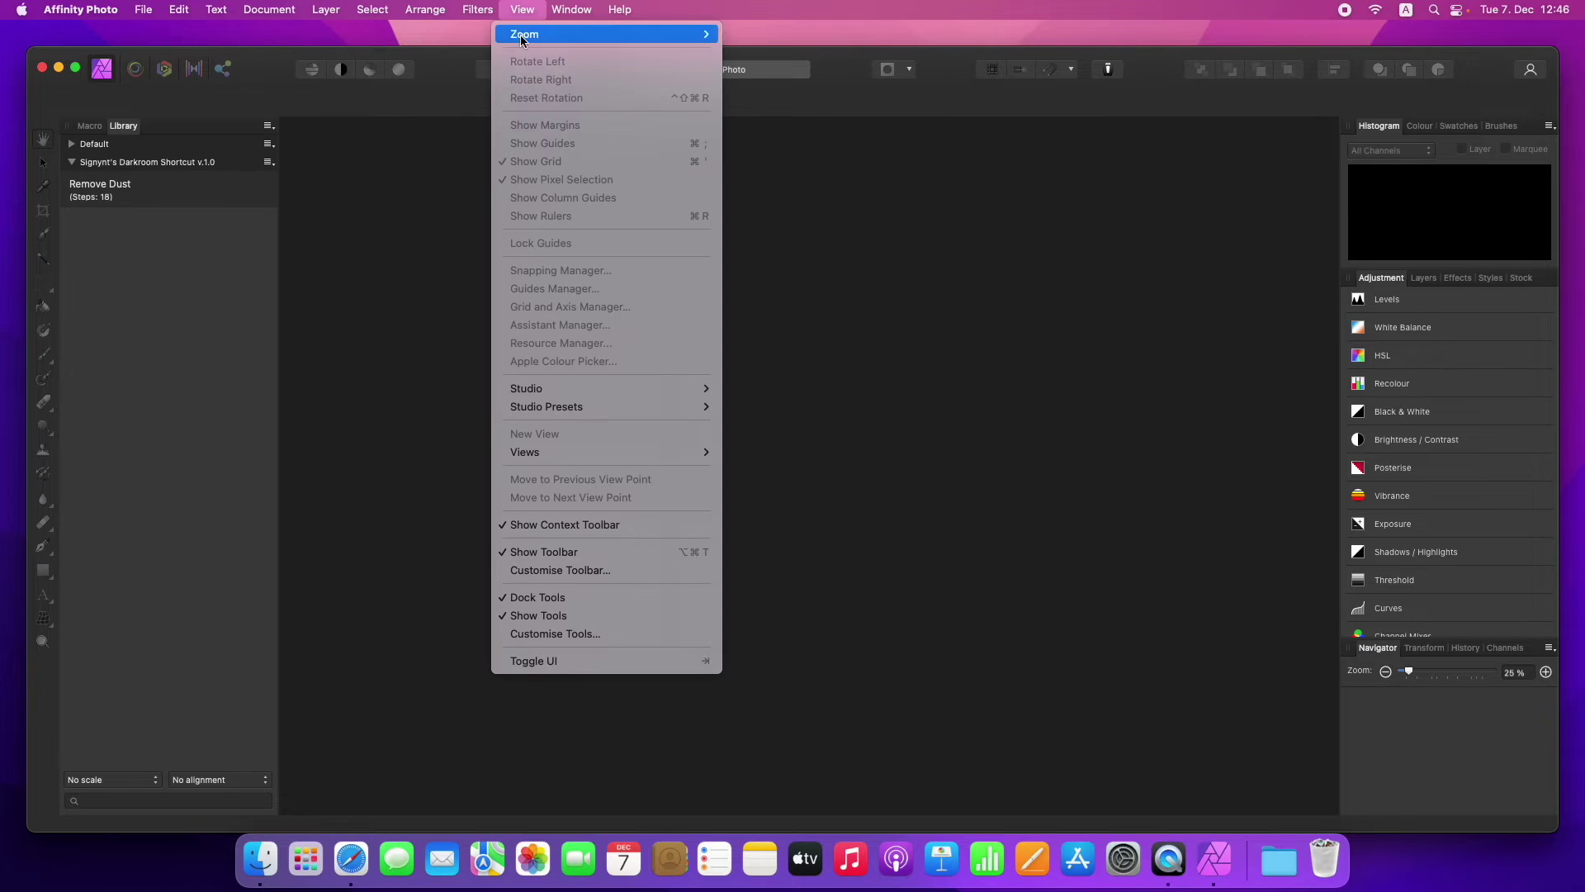
mouse_move(575, 395)
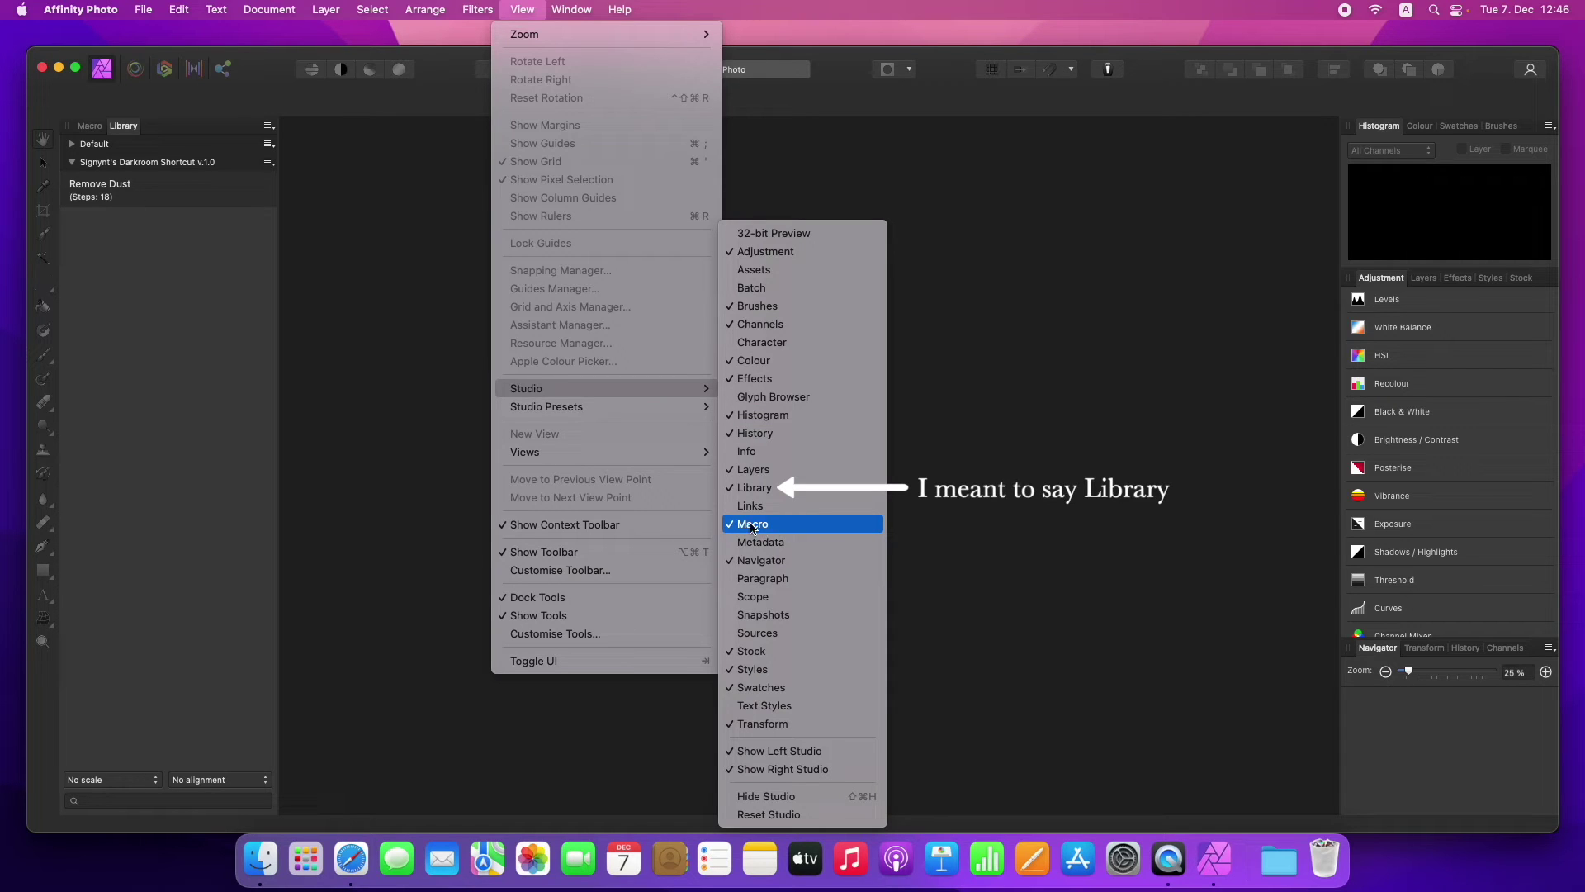
click(949, 496)
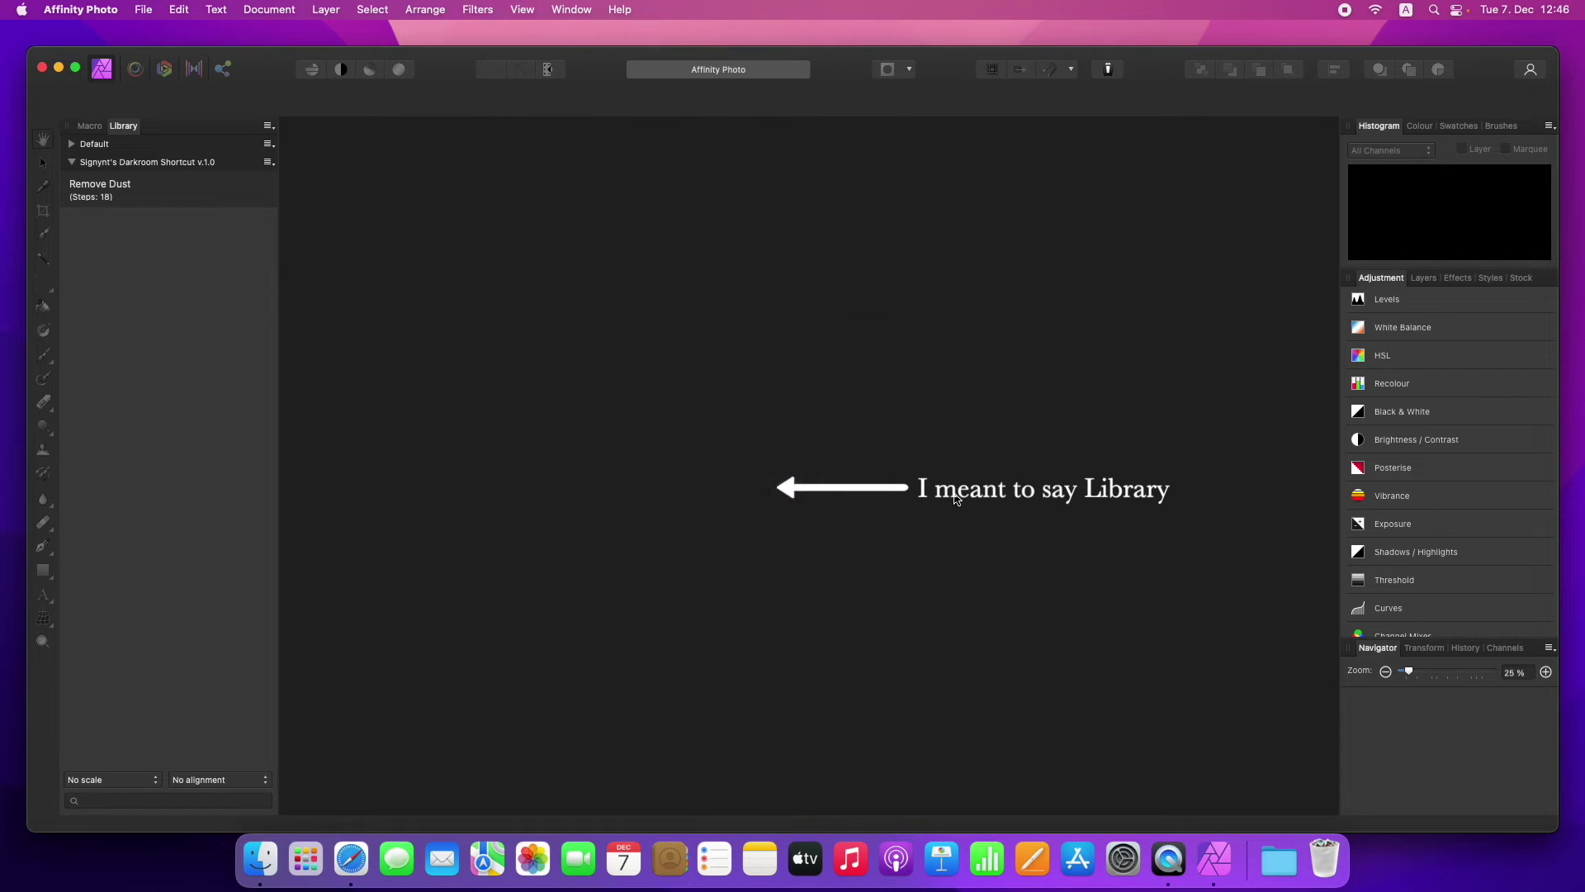
click(59, 8)
- Quit Affinity Photo, open the scripts folder, and open a second Finder window
click(91, 279)
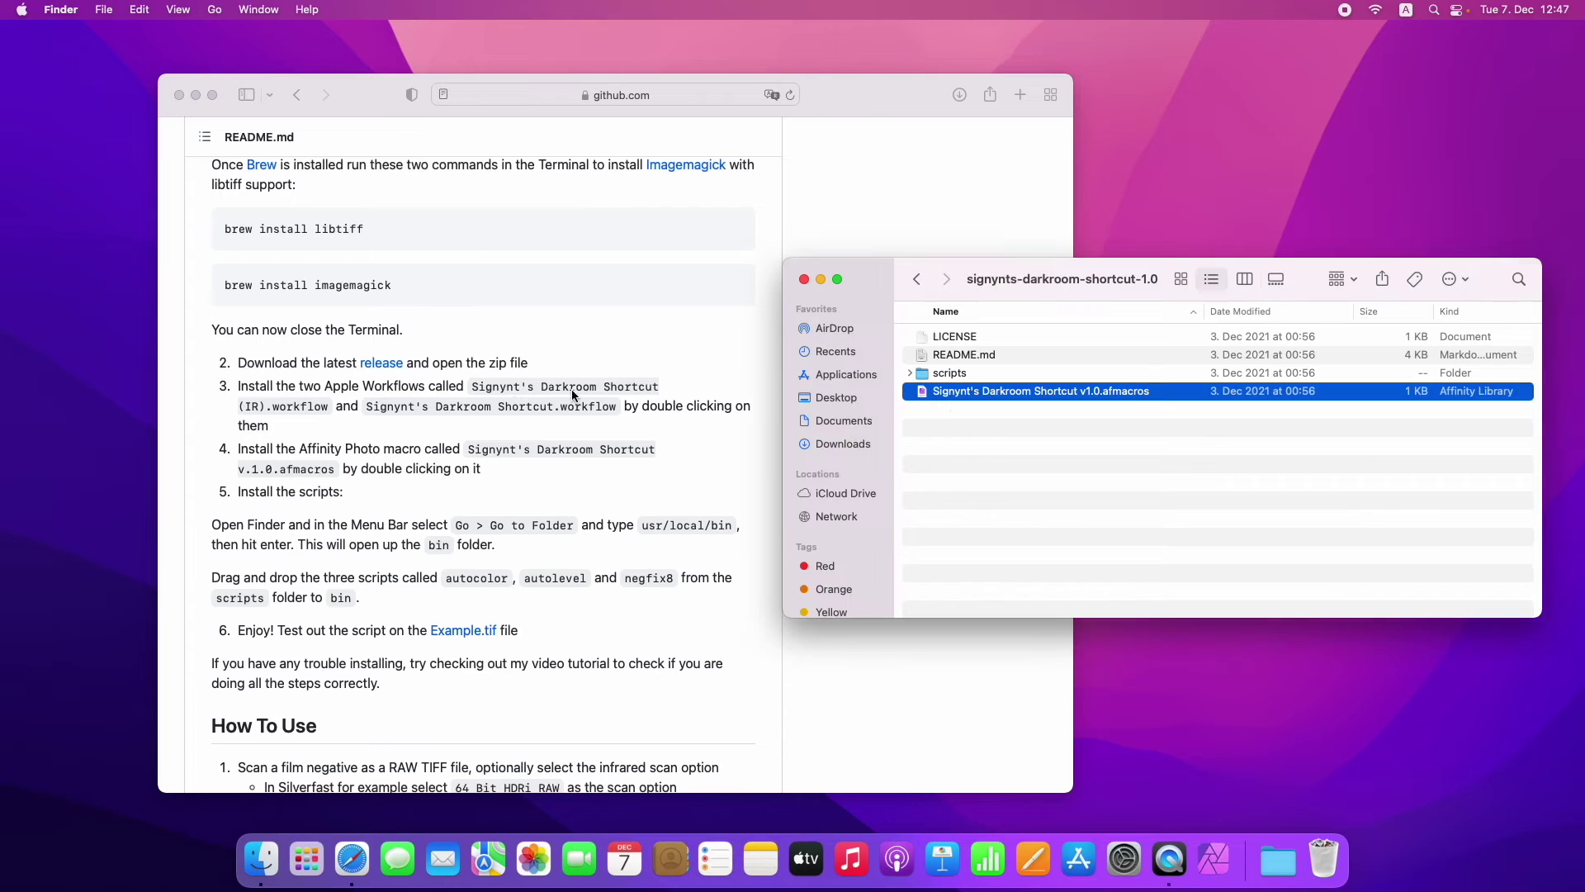
double_click(953, 374)
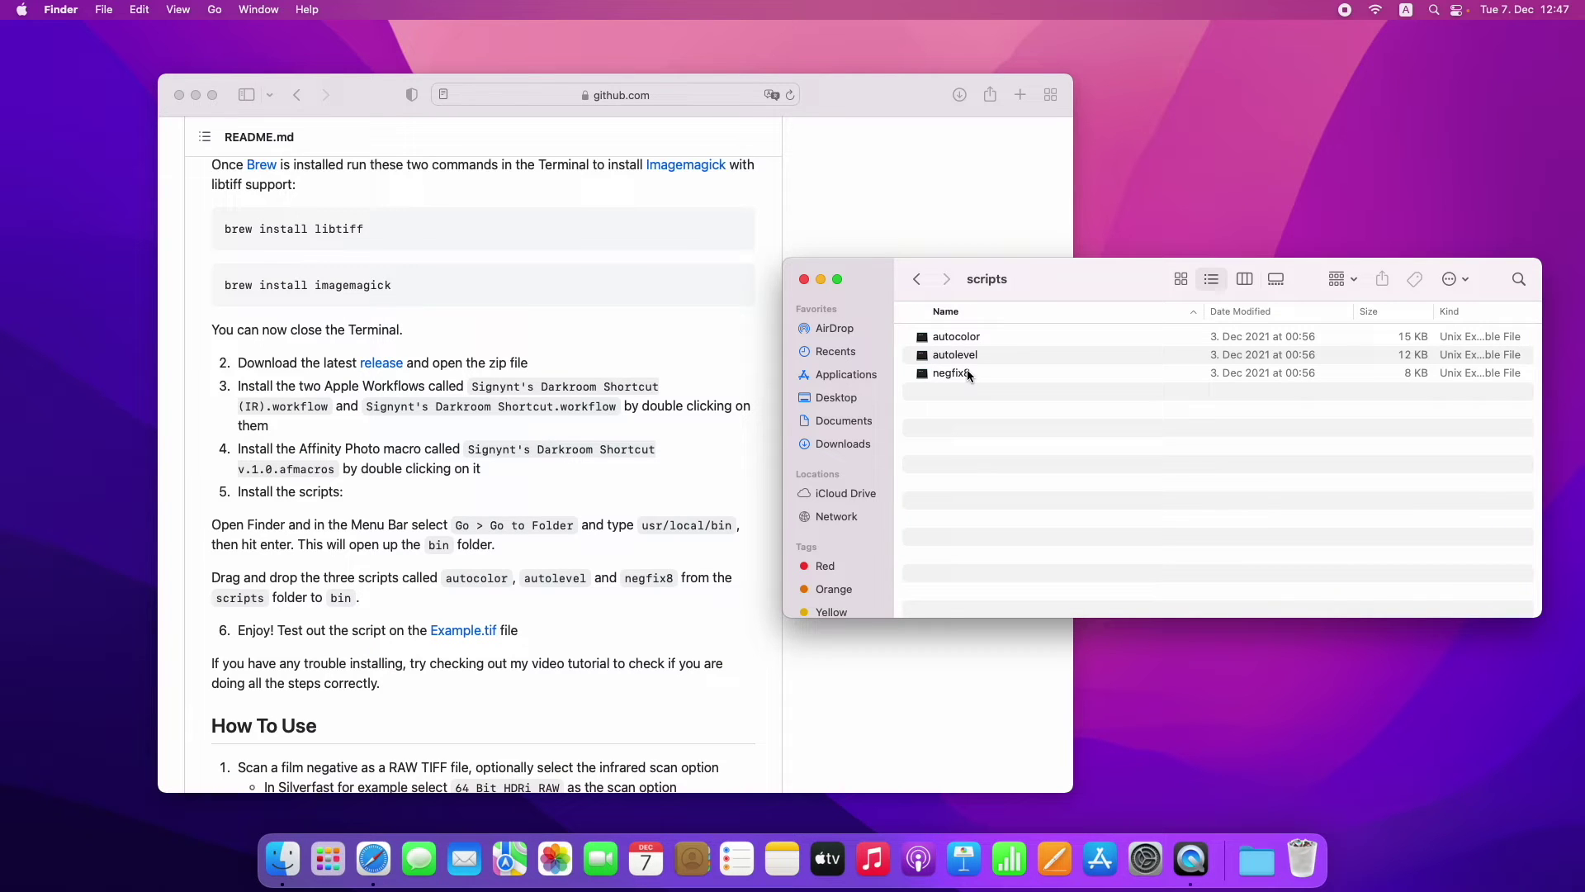
right_click(283, 858)
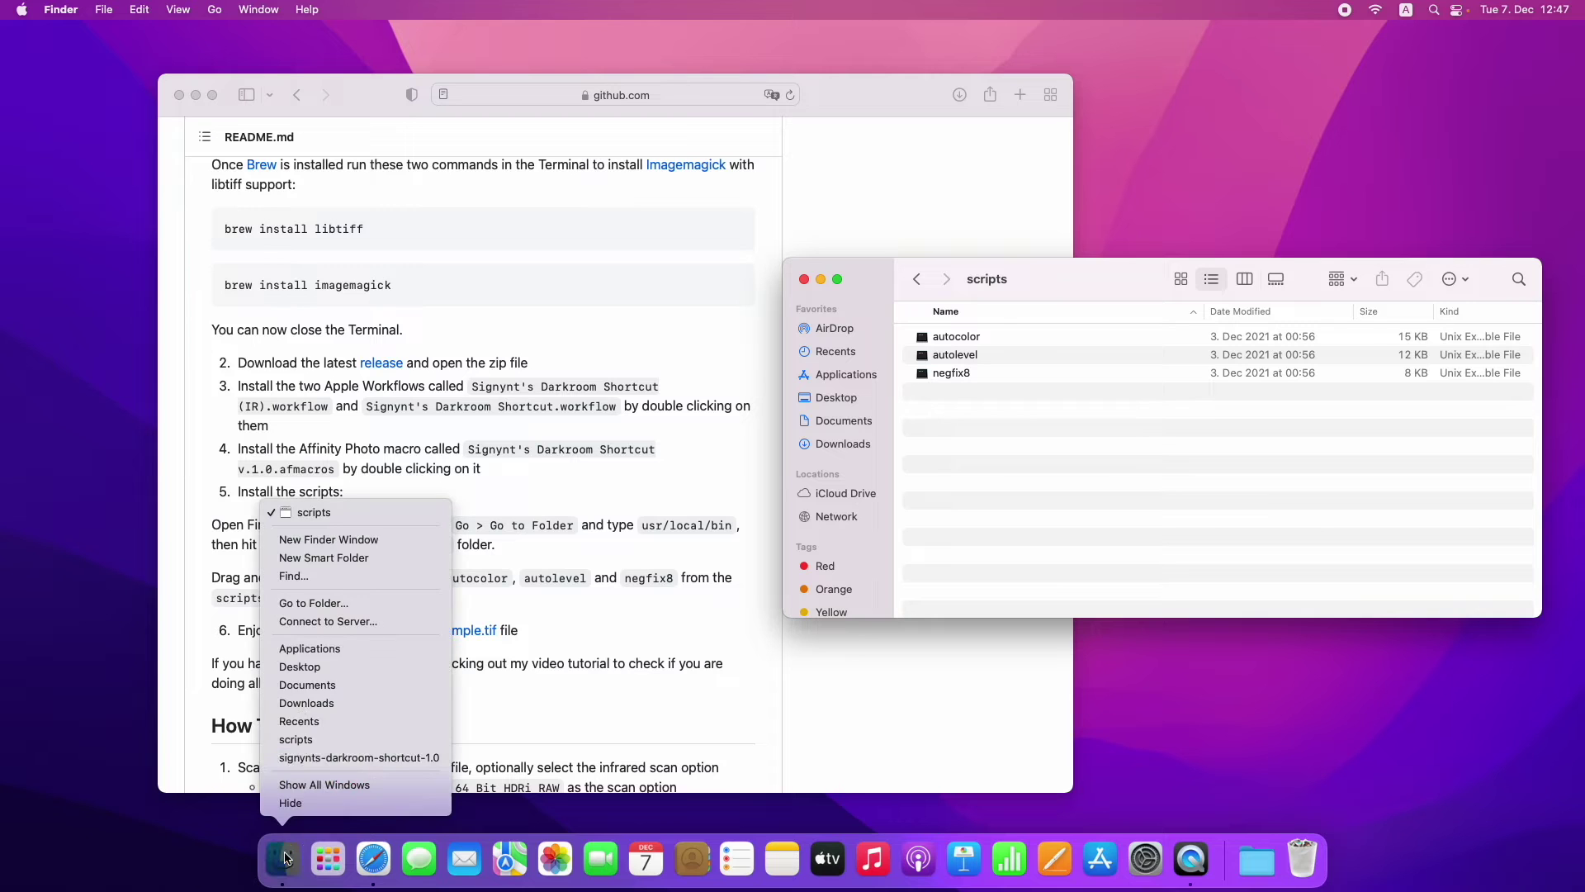
click(319, 542)
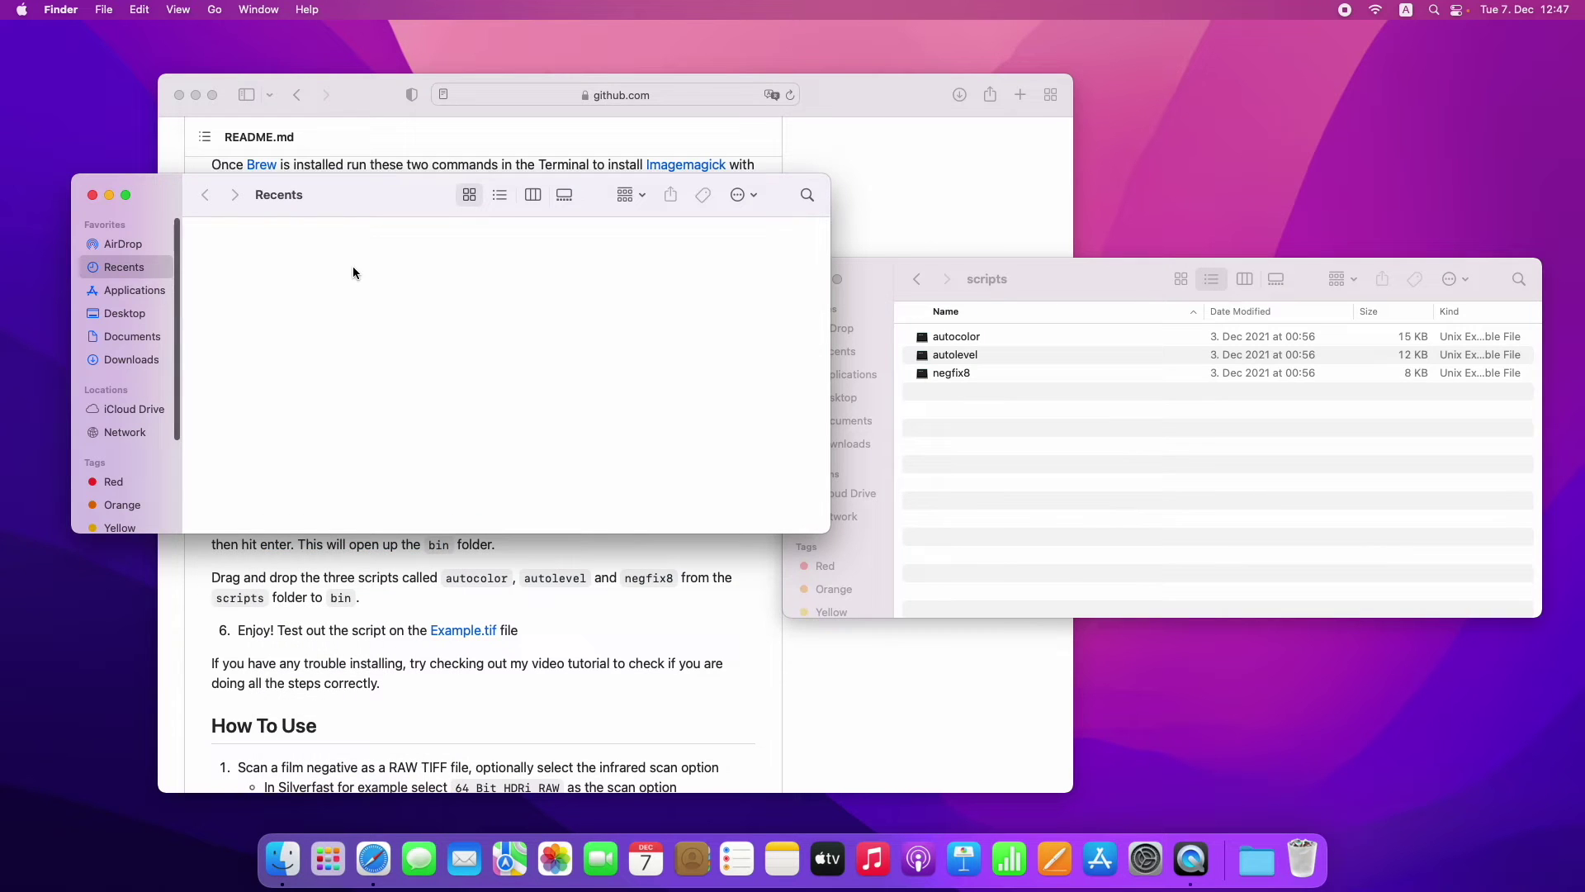
- Move the new window right and enter usr/local/bin in Go to Folder
click(217, 9)
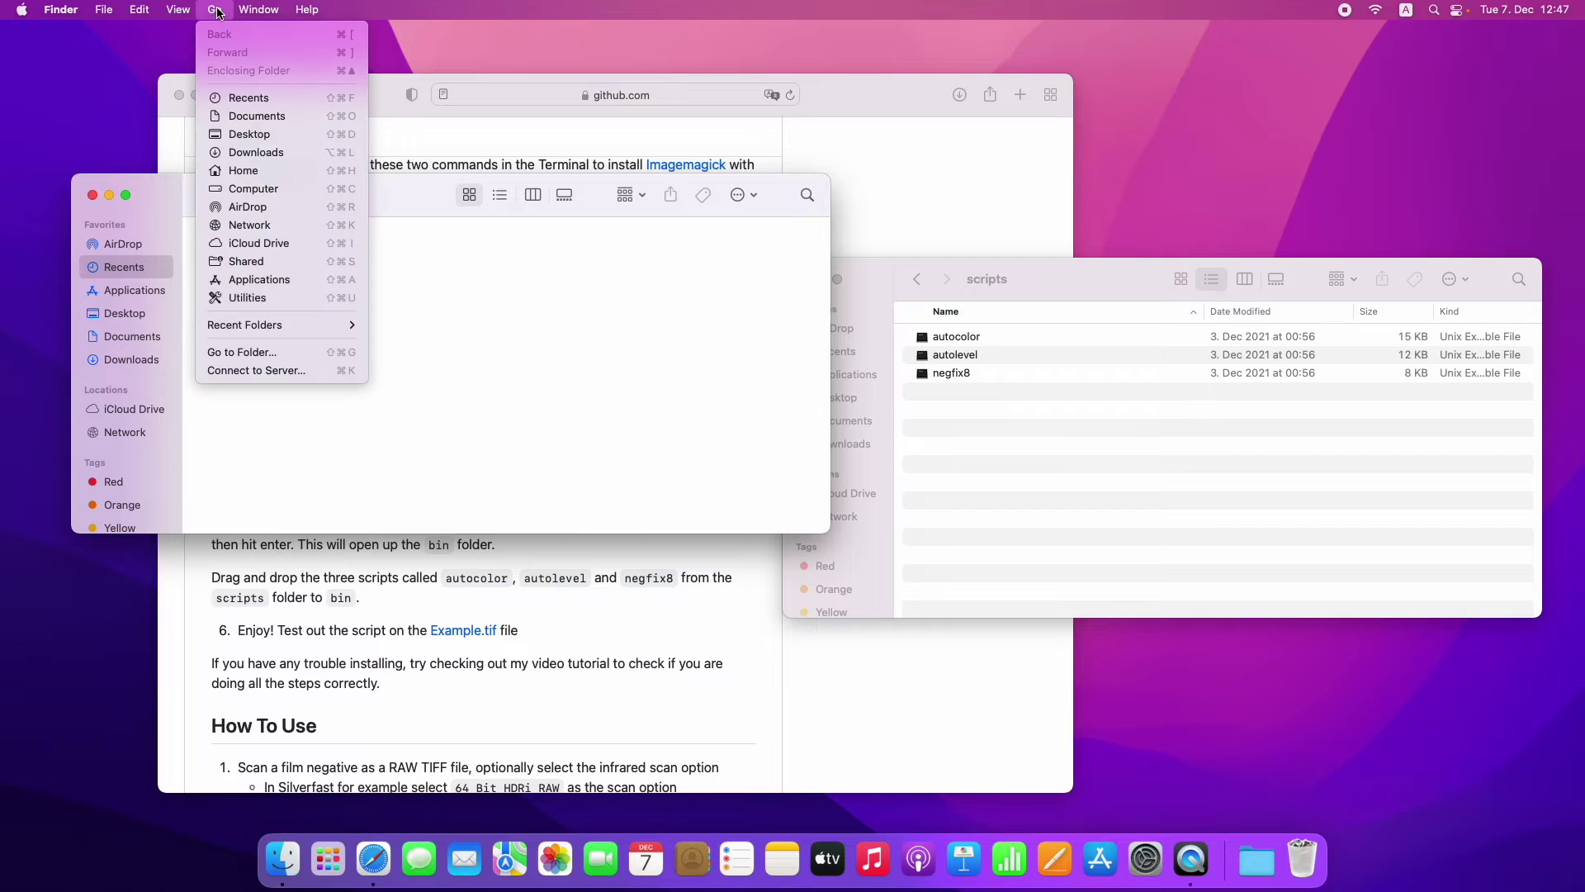
click(286, 352)
drag(411, 195, 1136, 256)
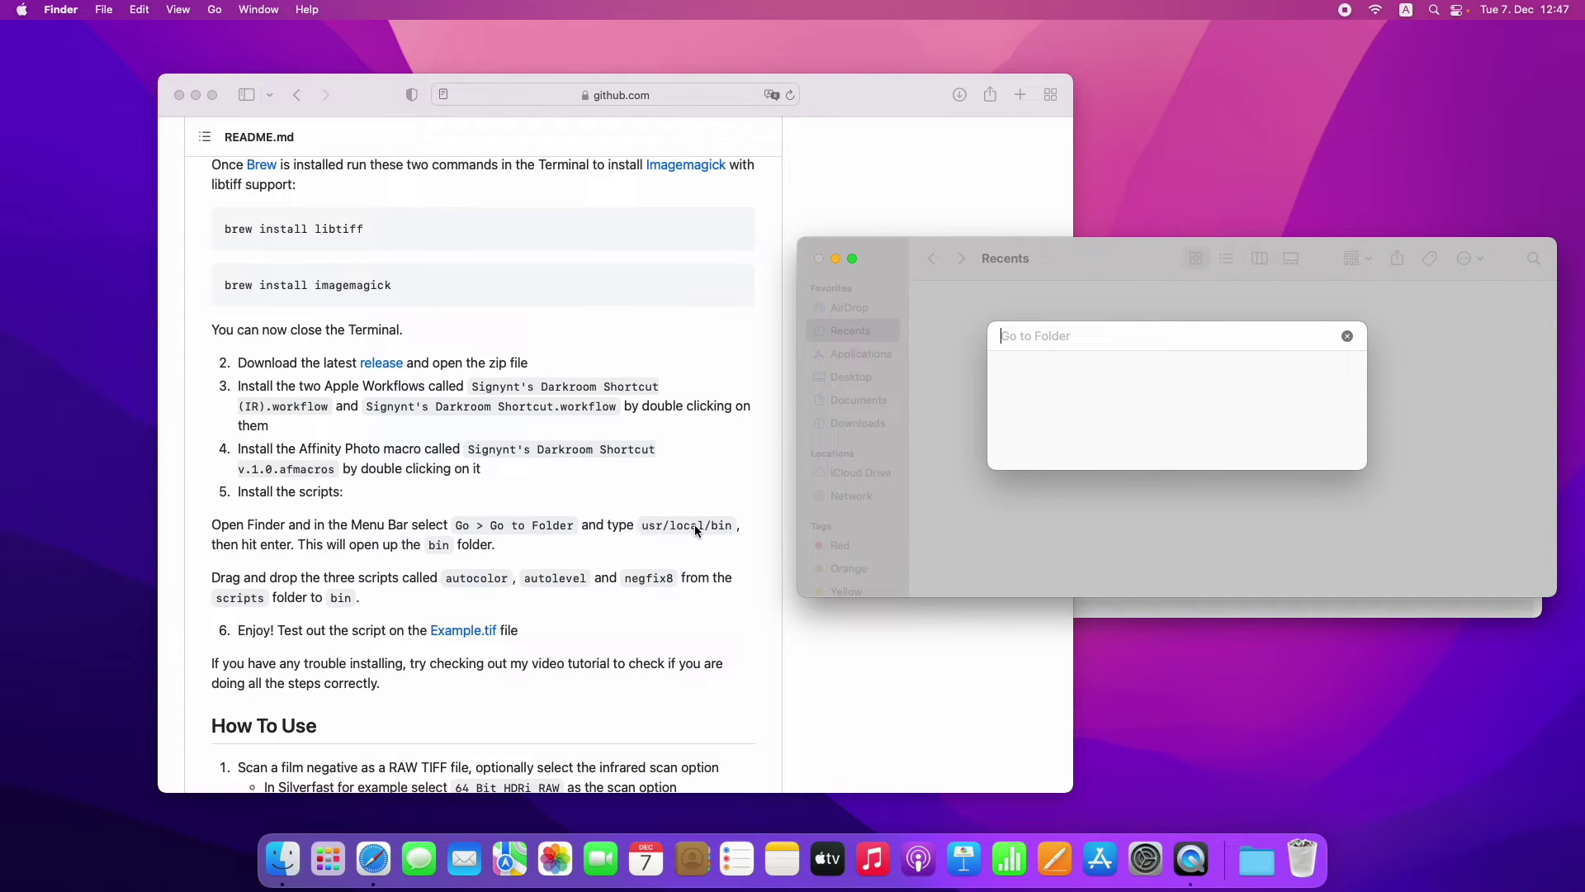
text(usr/local/bin)
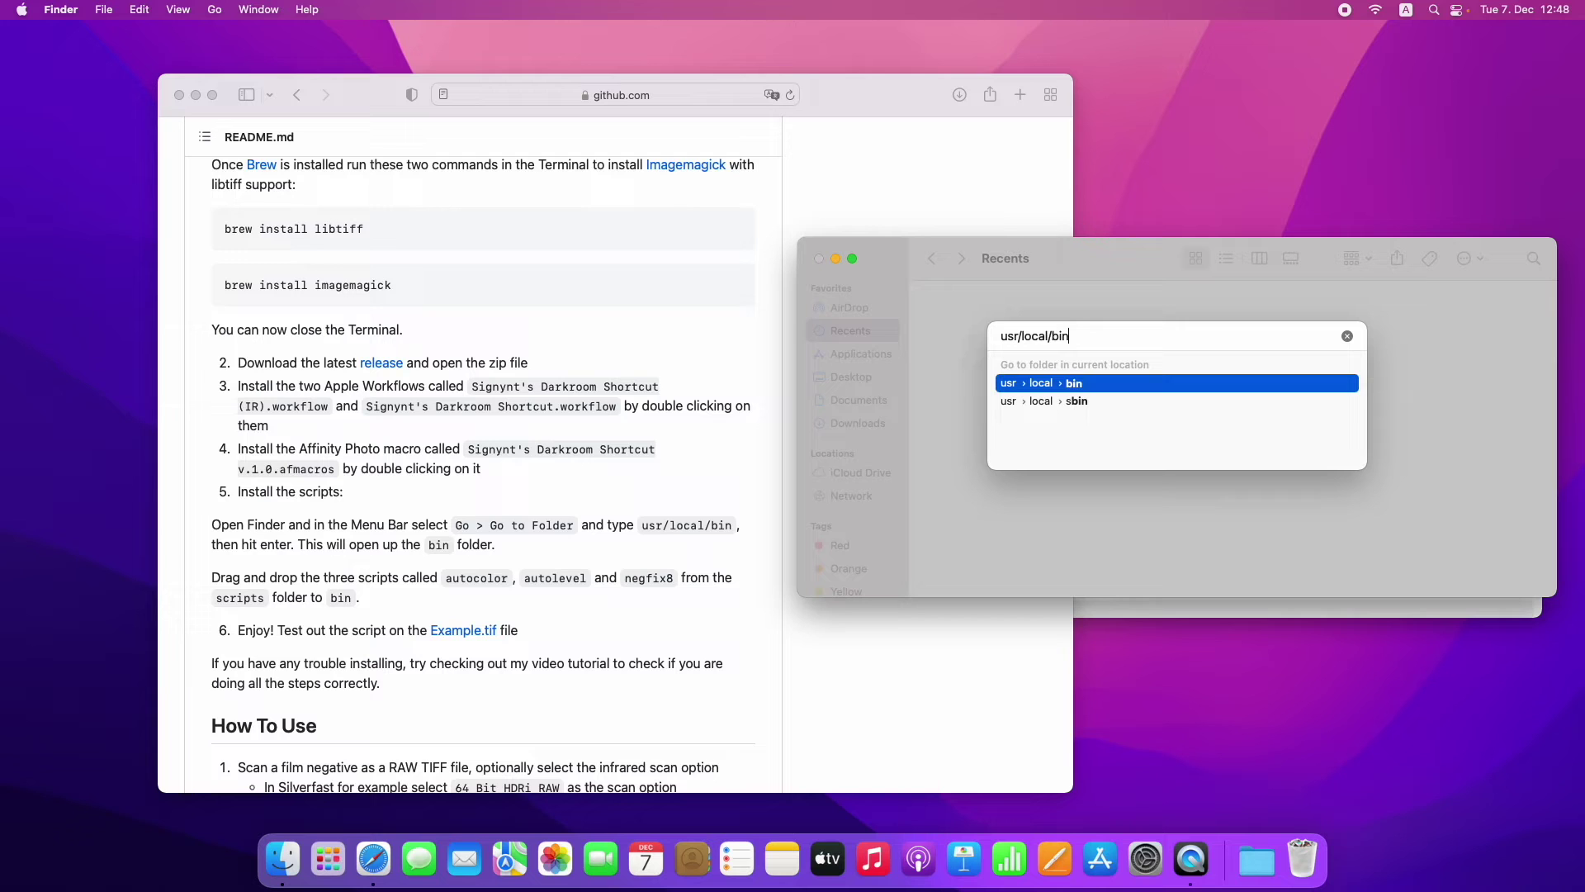
- Open usr/local/bin and move autocolor, autolevel and negfix8 into it from scripts
click(1106, 385)
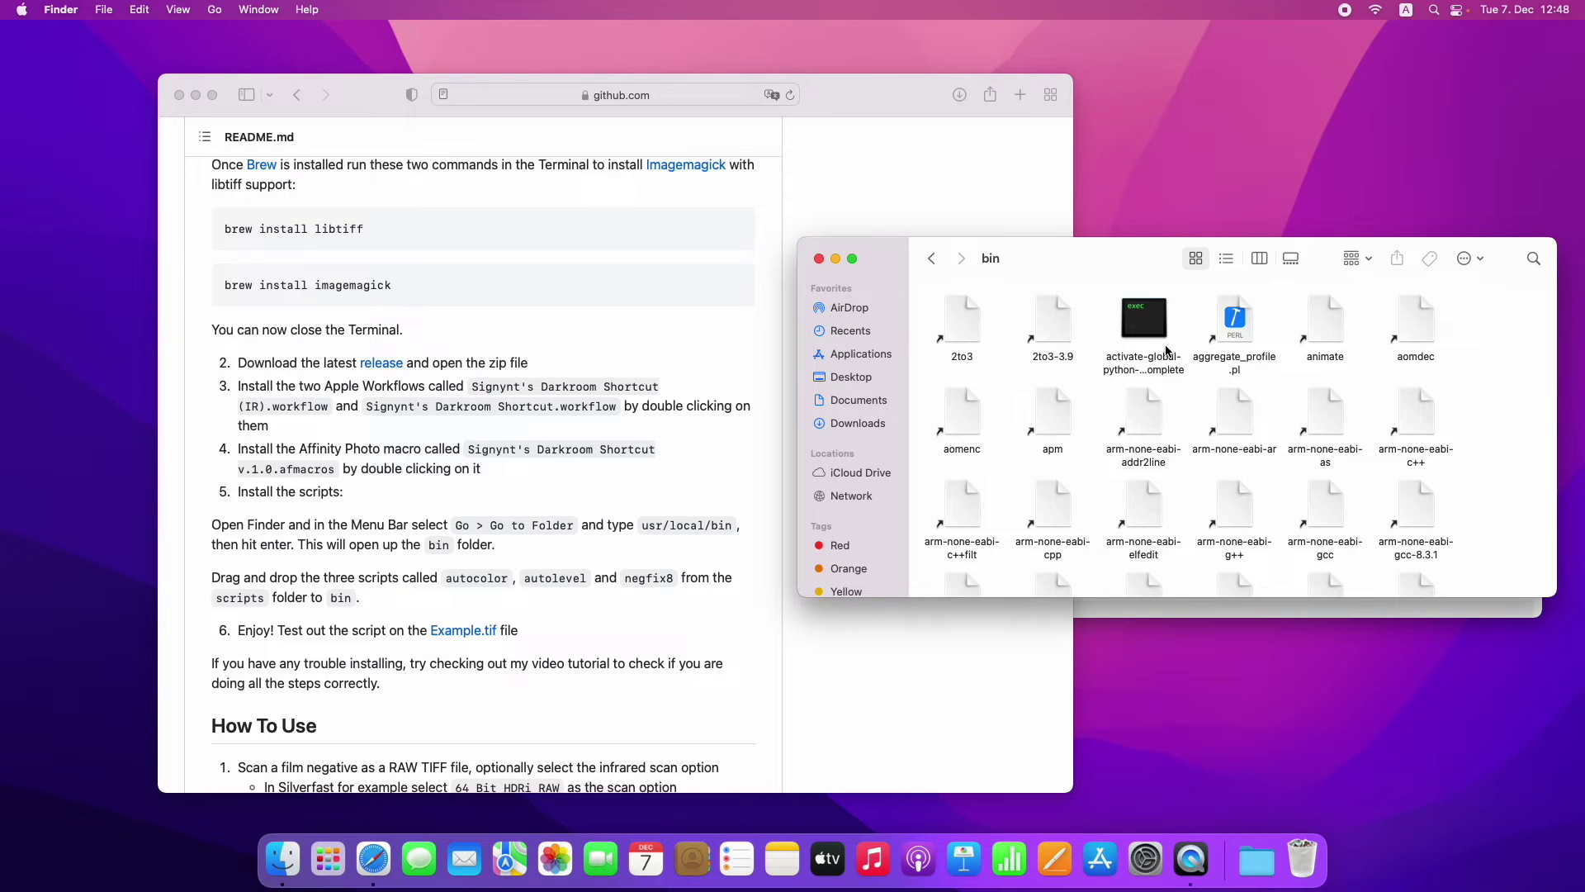
drag(1091, 254, 453, 314)
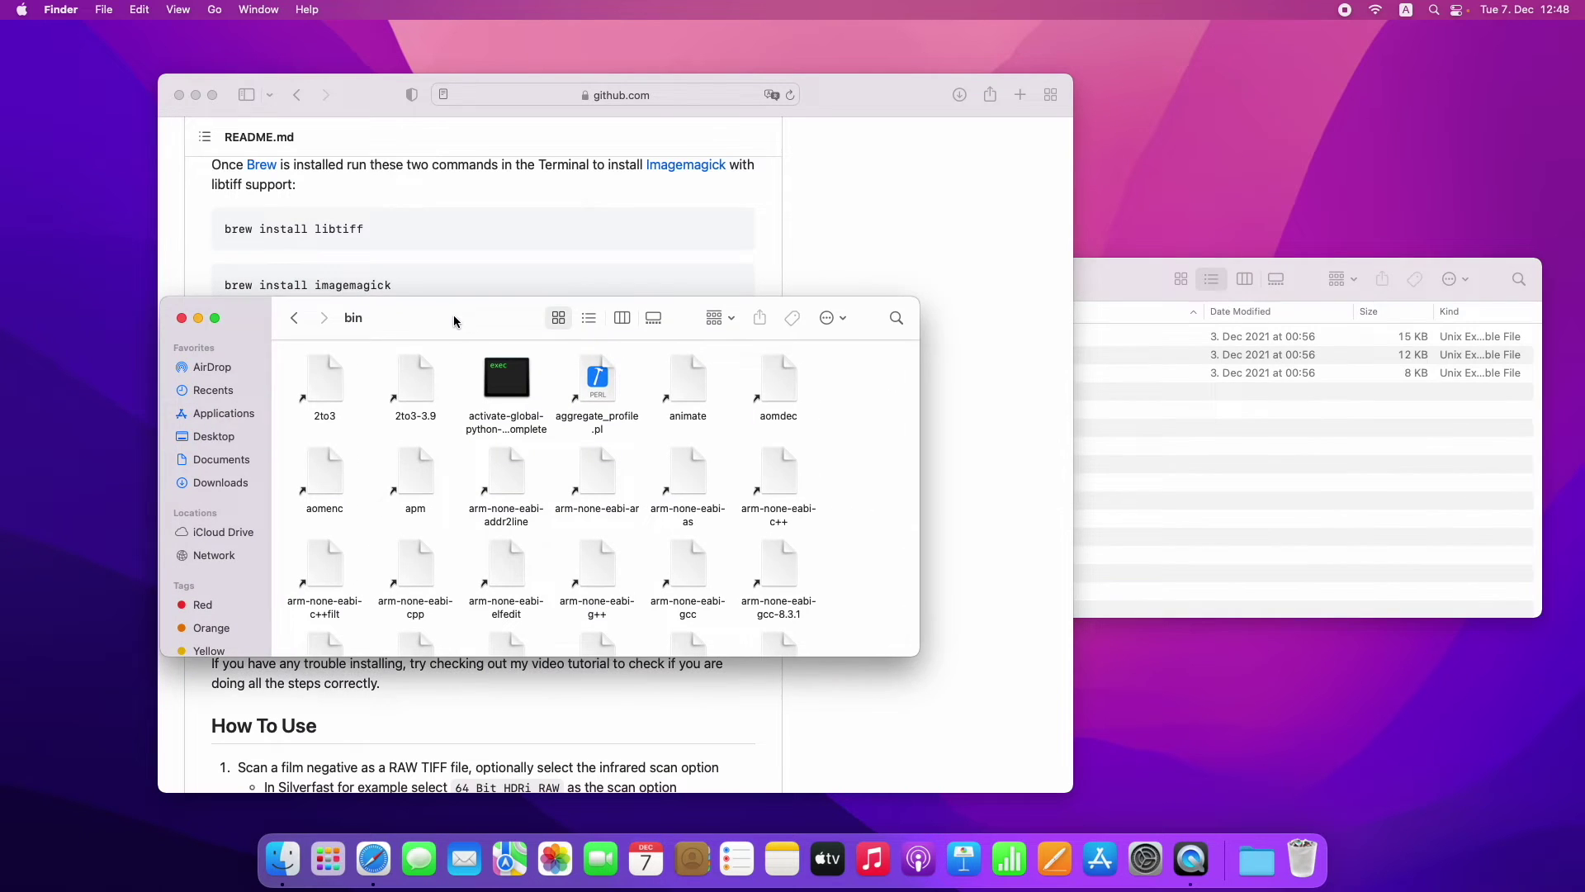
click(1444, 449)
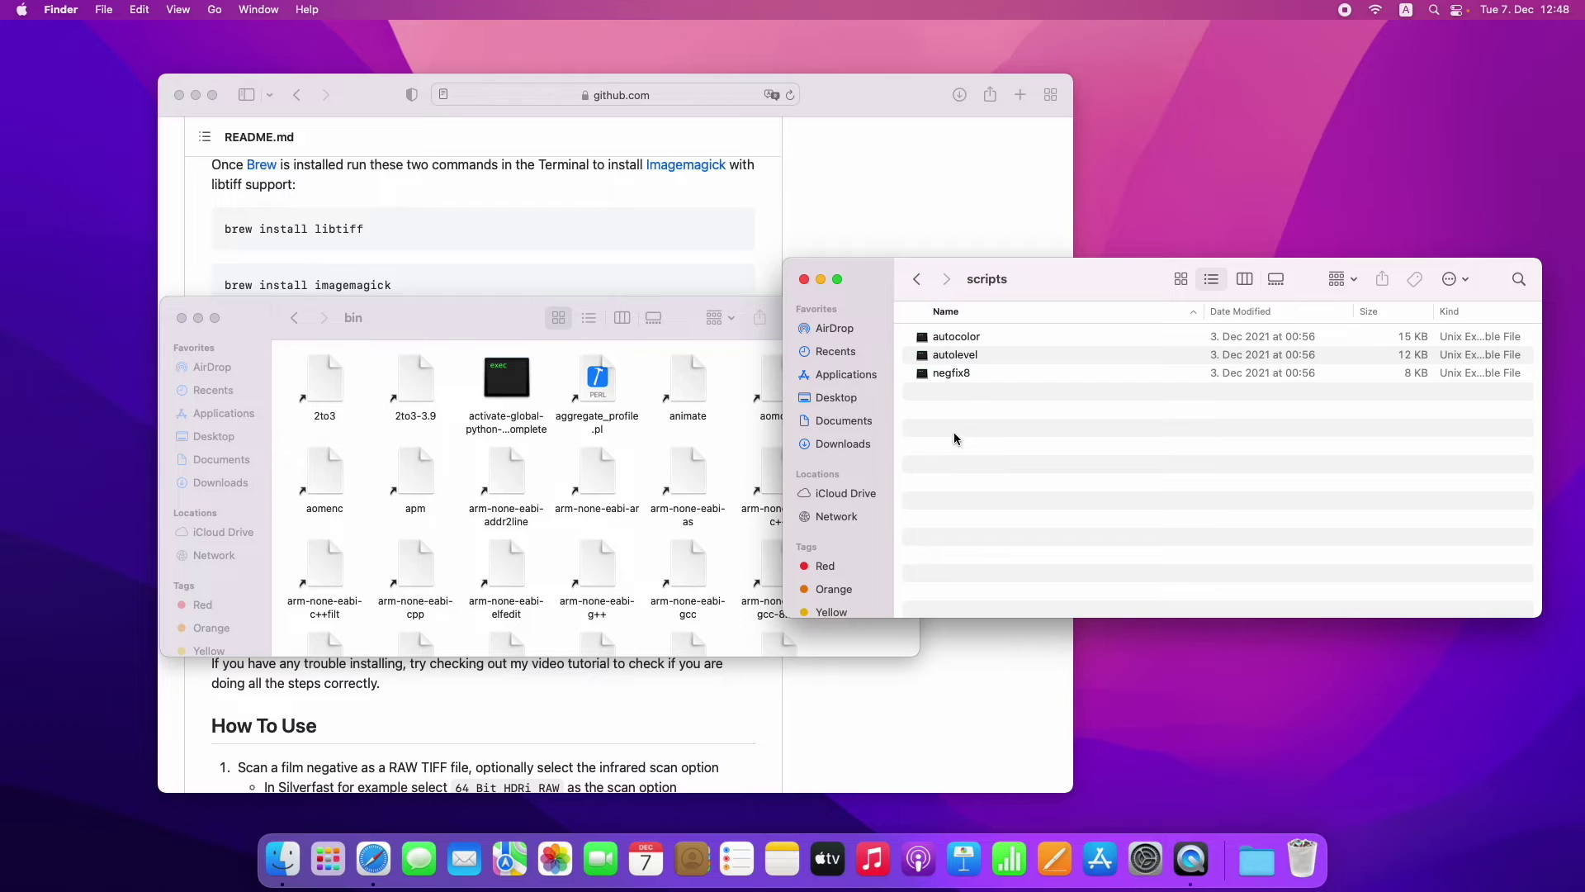
drag(1011, 409, 694, 415)
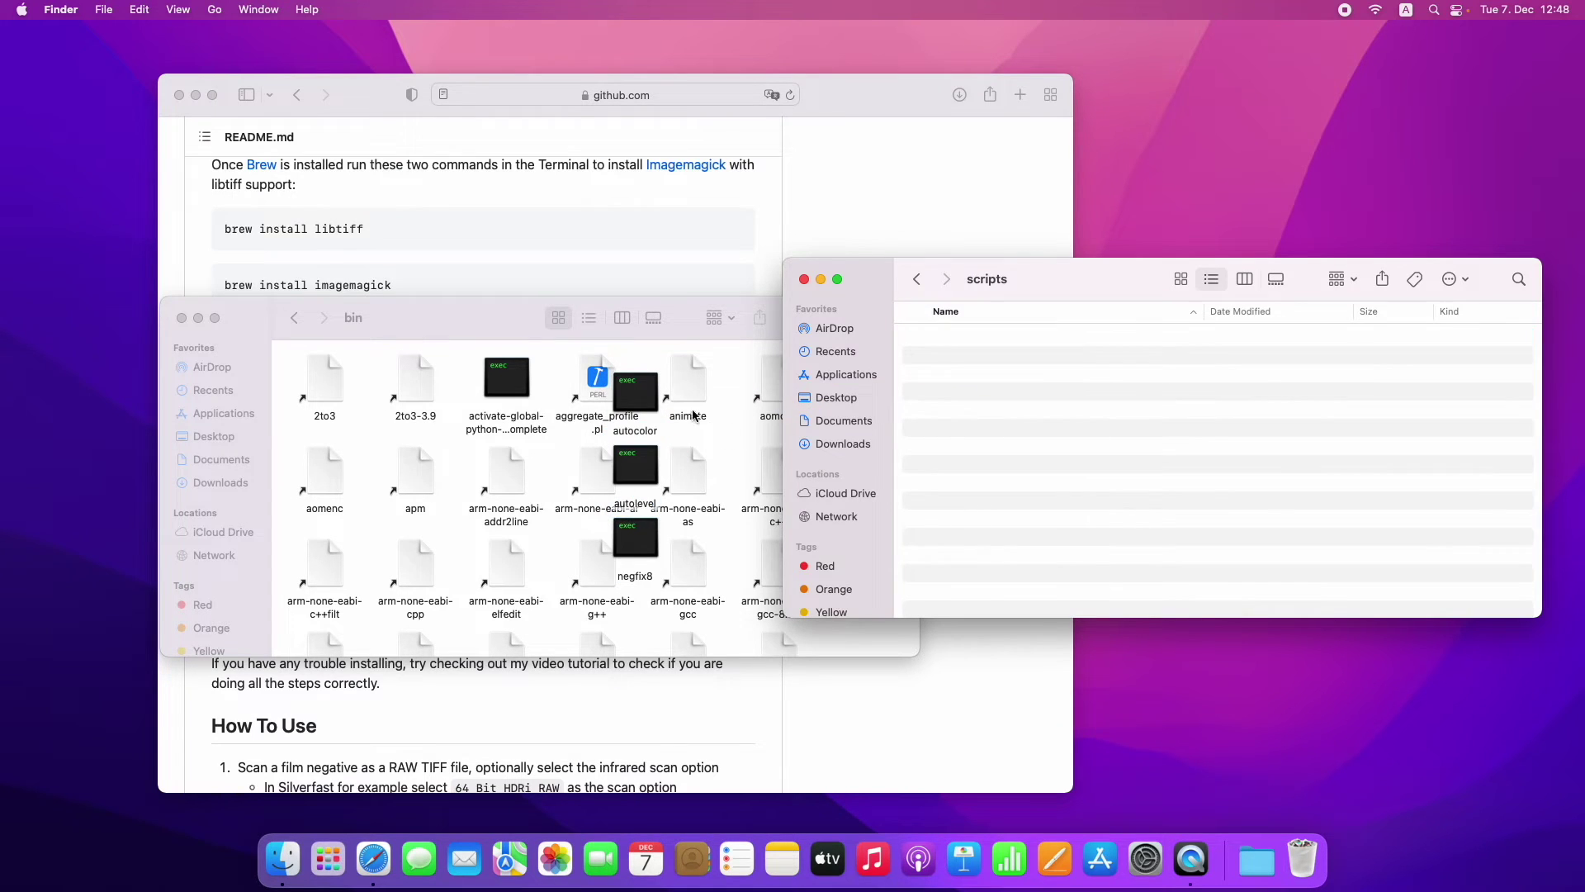
- Close both the bin and scripts Finder windows
click(181, 319)
click(805, 278)
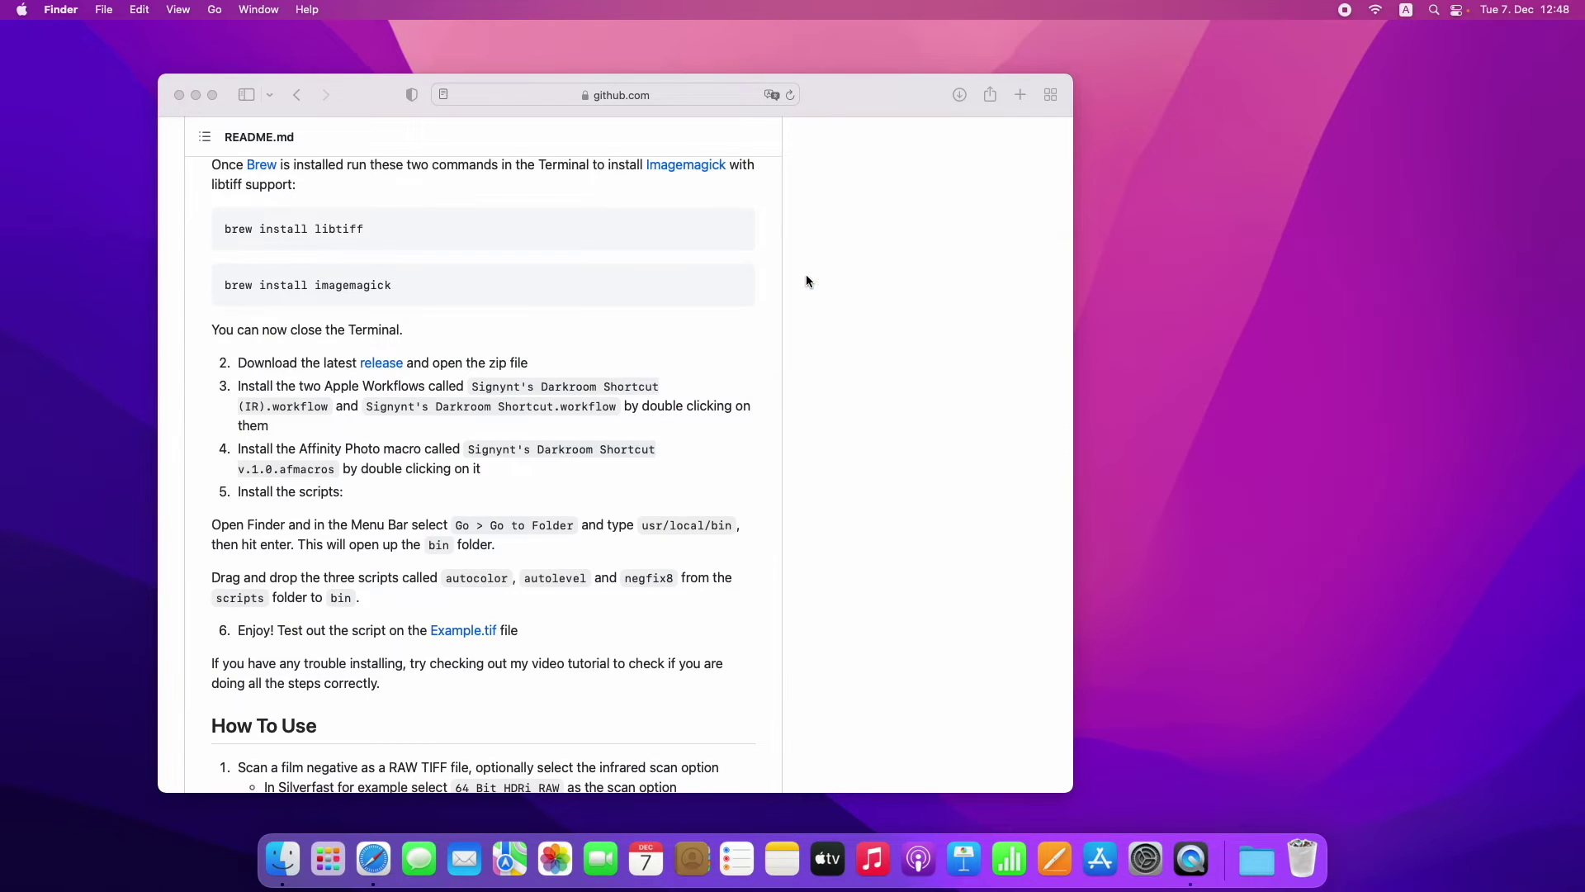
scroll(725, 330, down, 3)
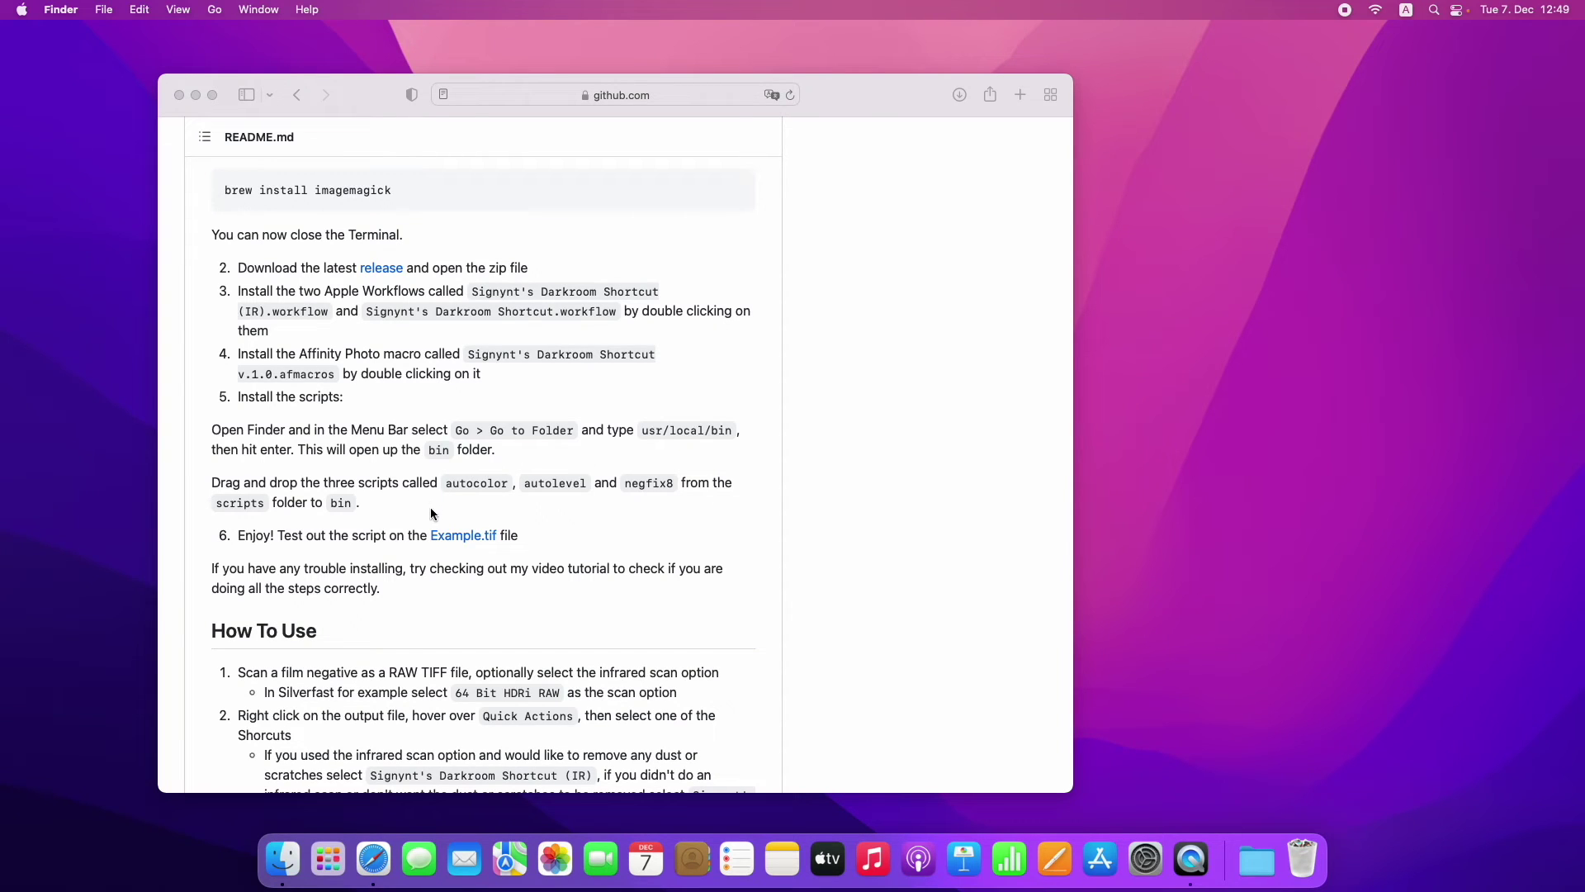
- Download Example.tif, show the Downloads folder in Finder, and quit Preview
click(464, 534)
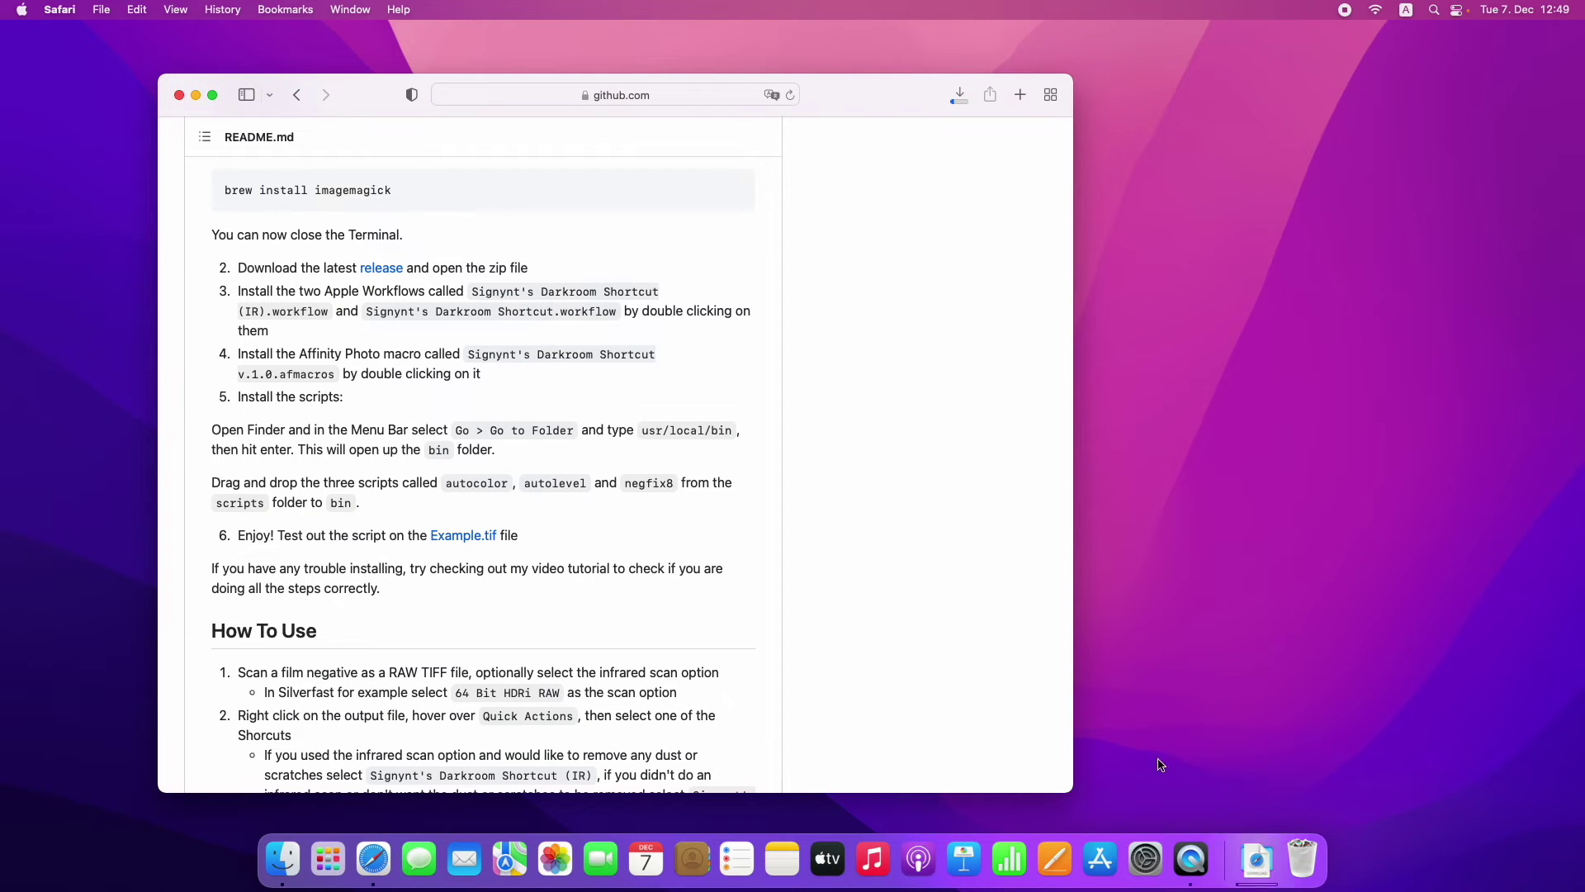
click(1256, 861)
click(1259, 687)
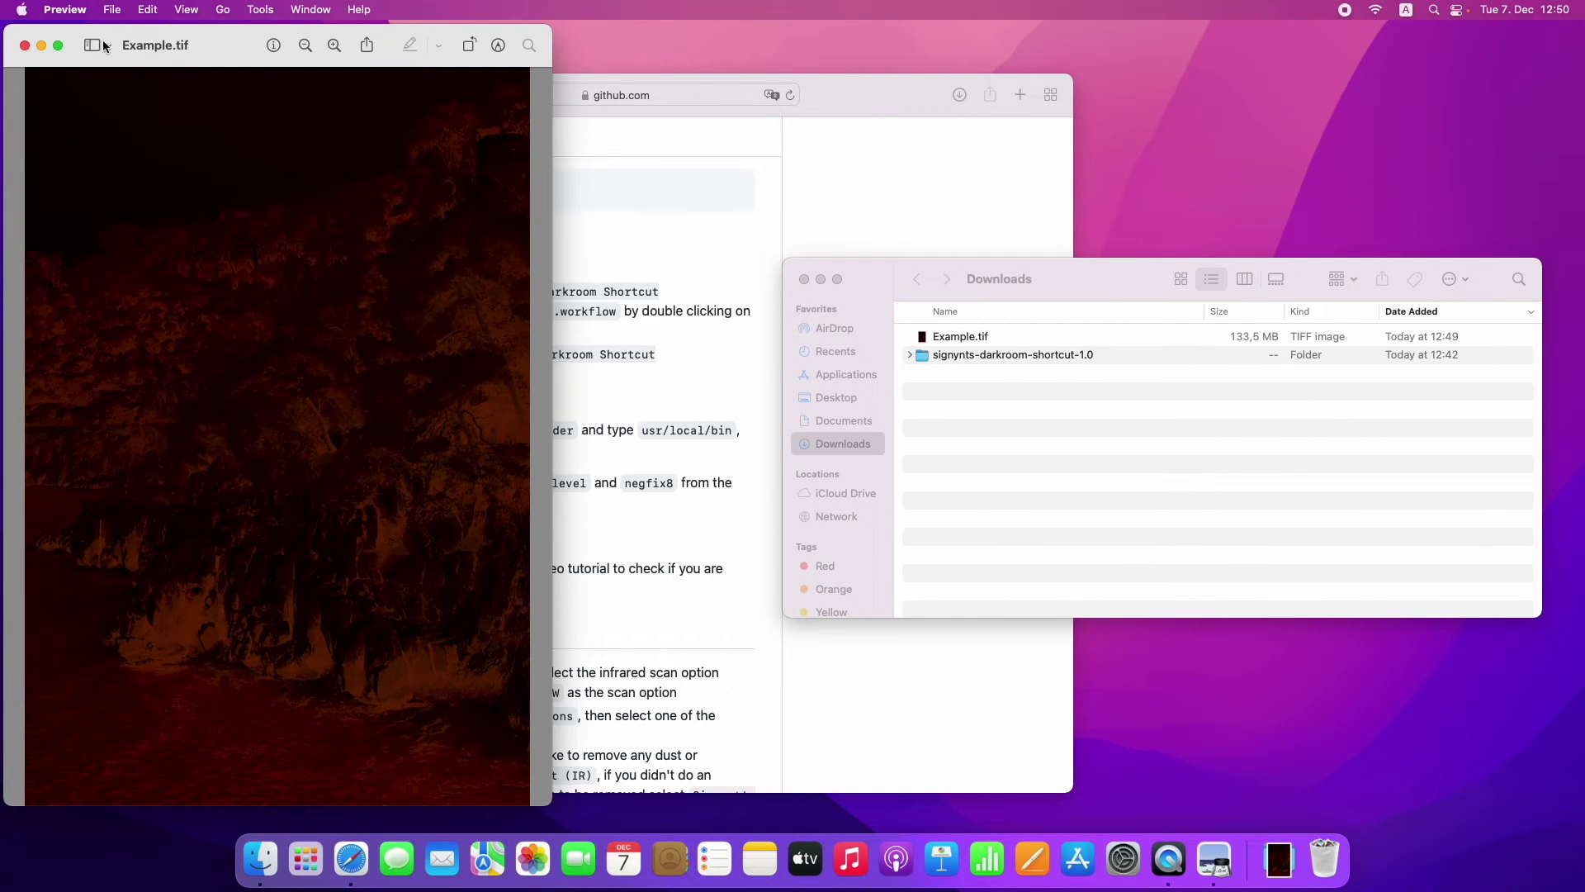
click(64, 9)
click(94, 177)
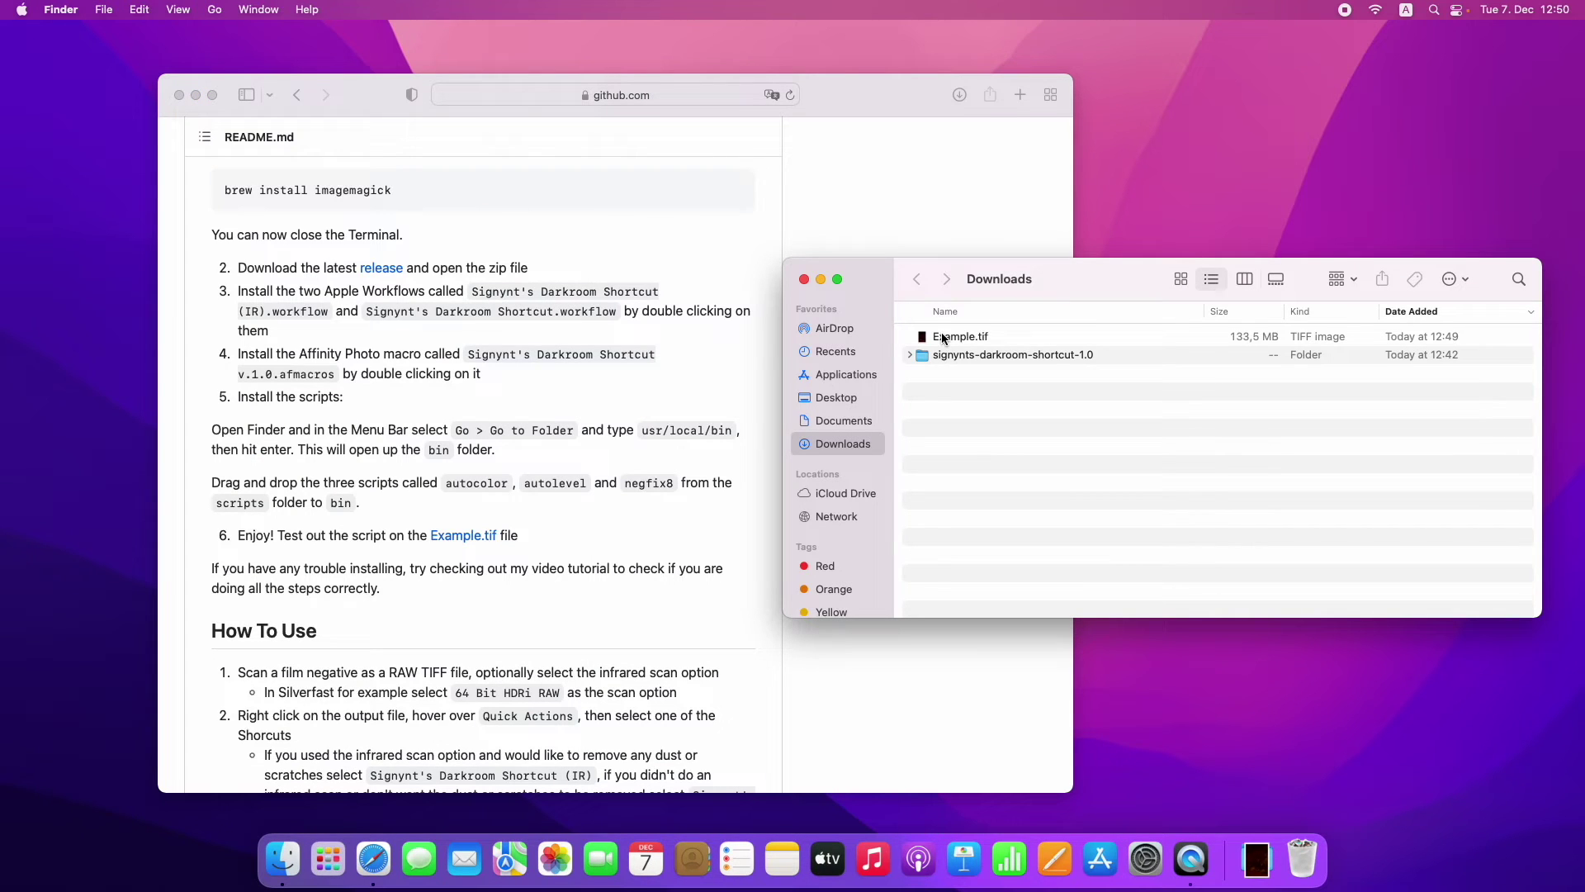
- Run the Signynt's Darkroom Shortcut Quick Action on Example.tif
click(992, 335)
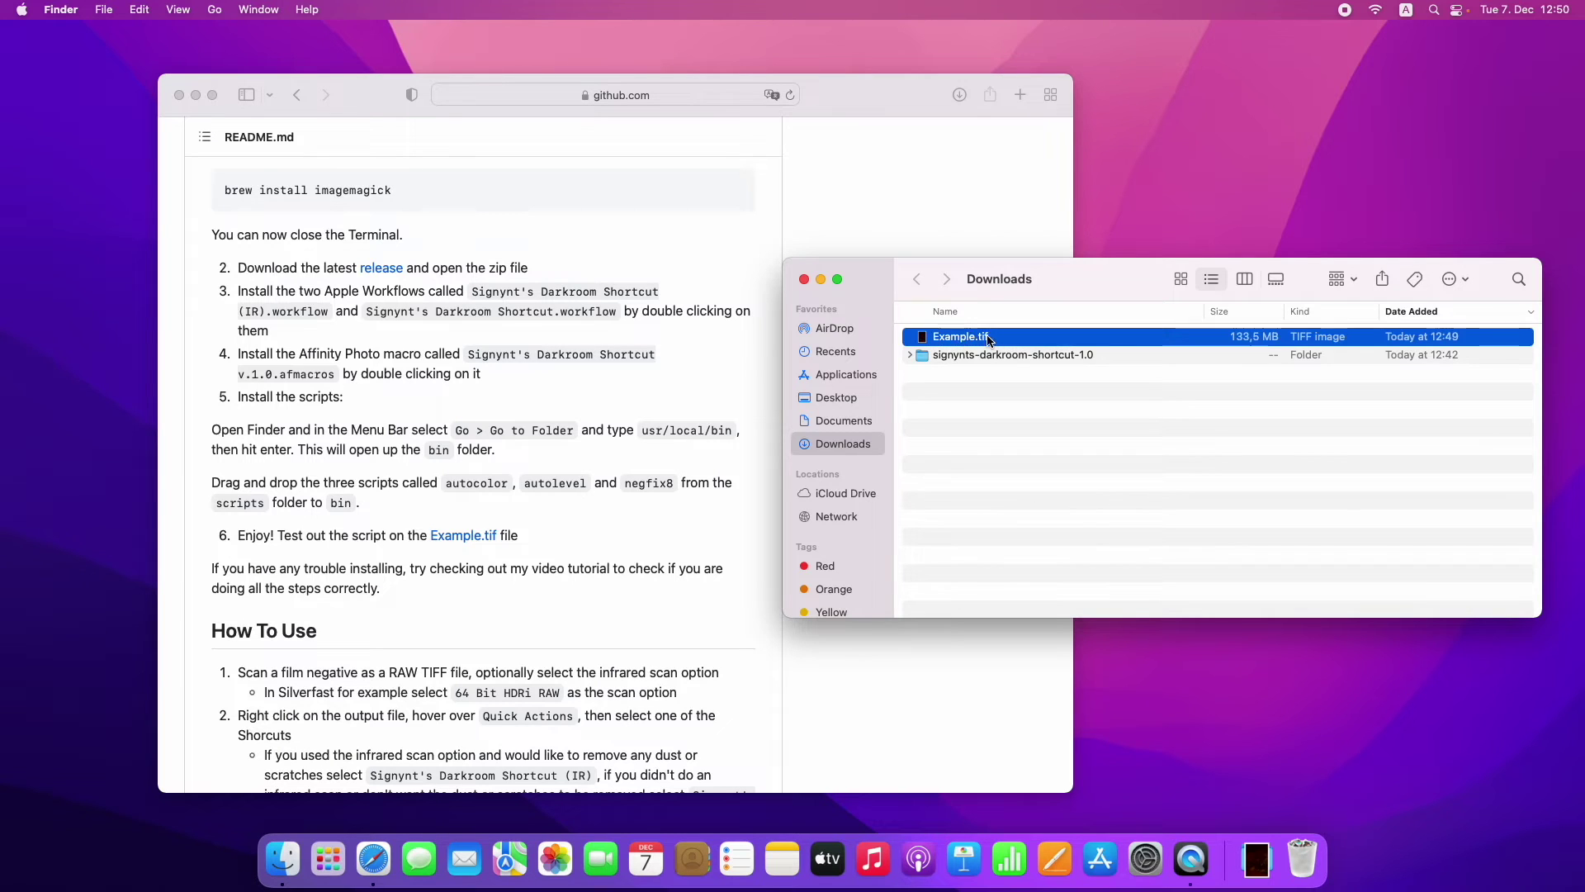
right_click(960, 336)
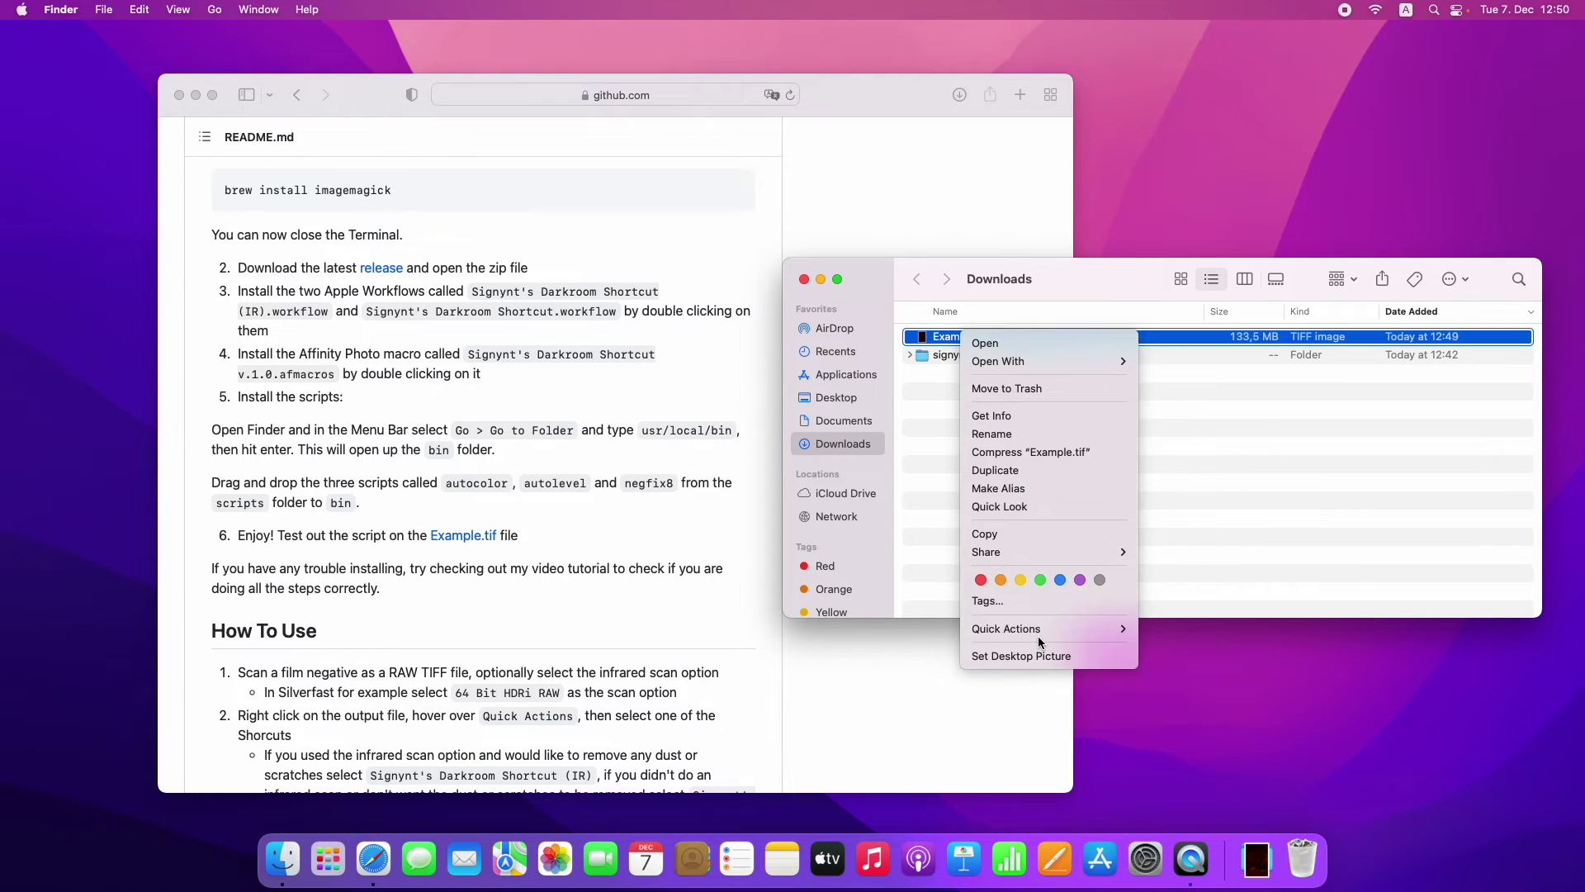
mouse_move(1043, 631)
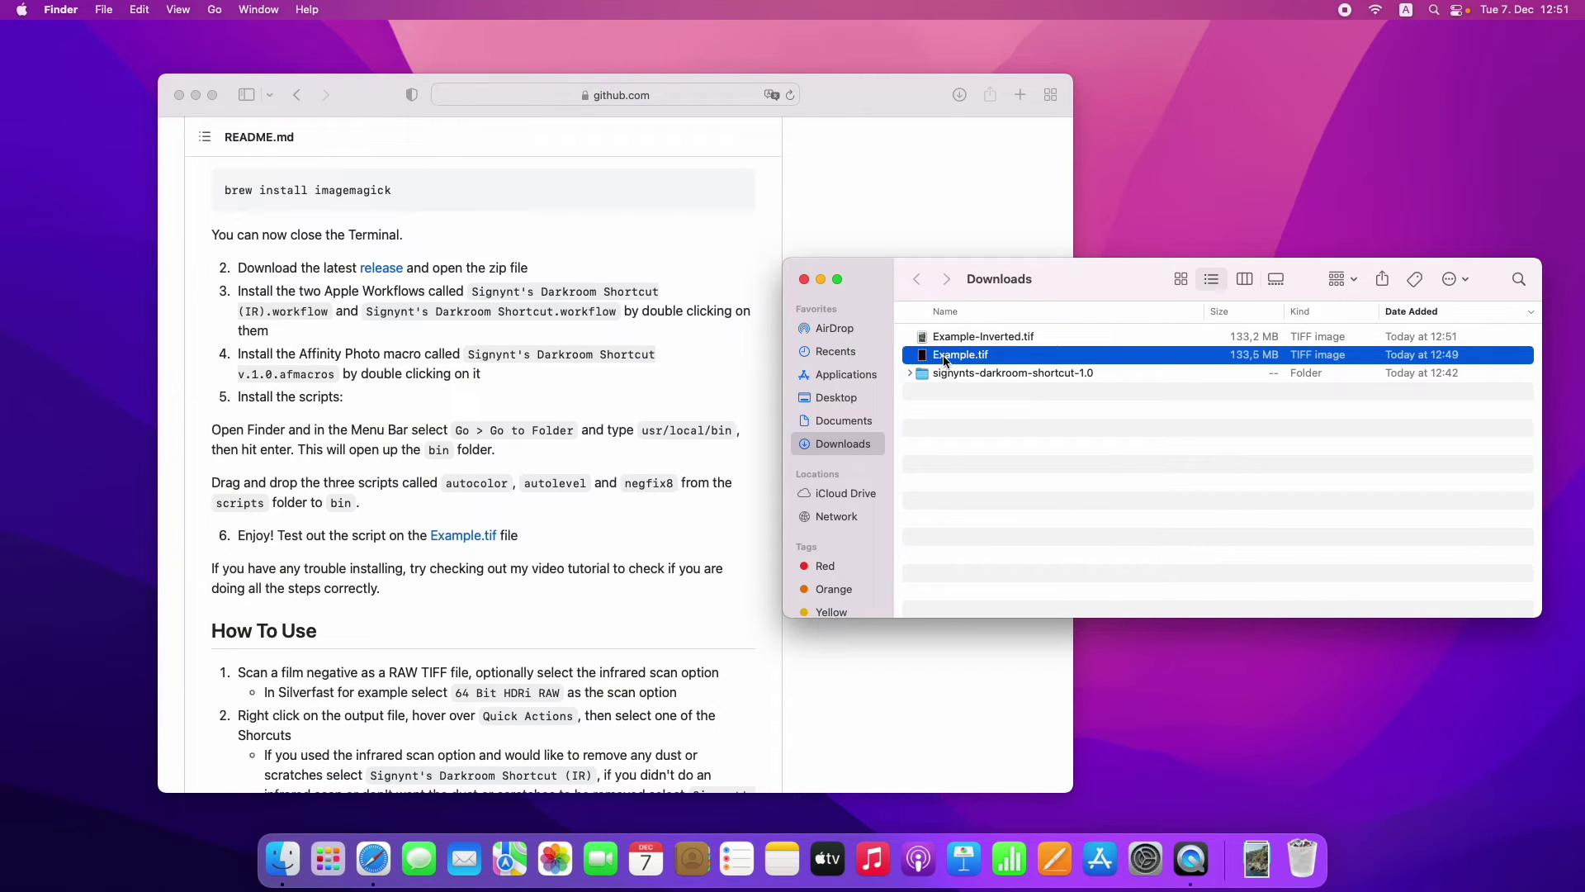
- Open Example-Inverted.tif from Downloads in Preview to view the positive image
double_click(1004, 339)
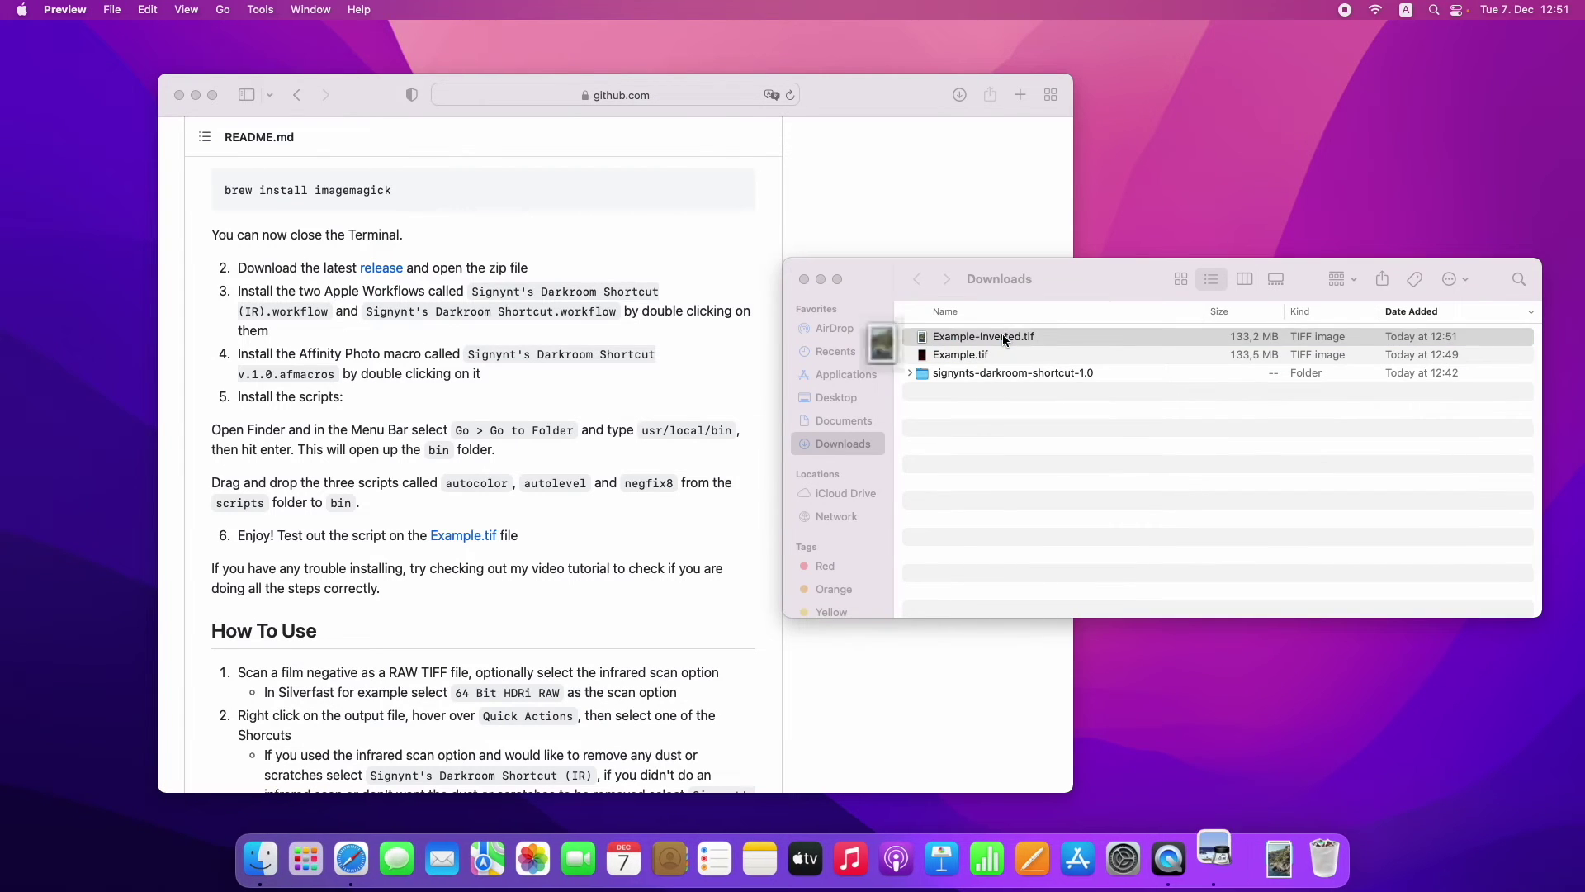